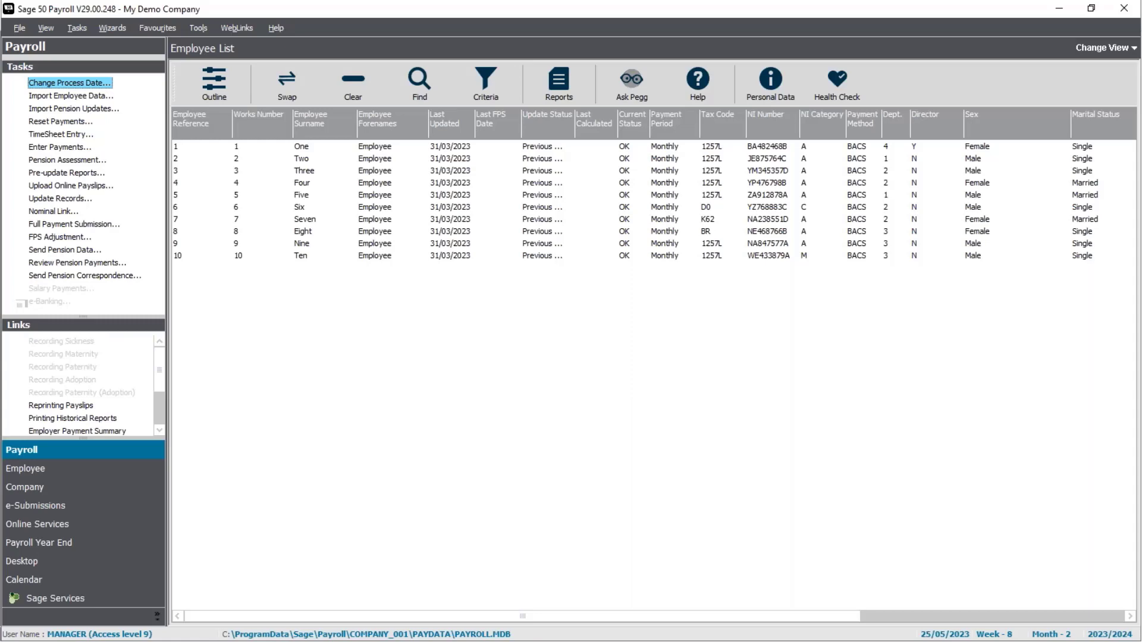
# Step: Open employee One's record and review the car and fuel benefit details
pyautogui.click(322, 149)
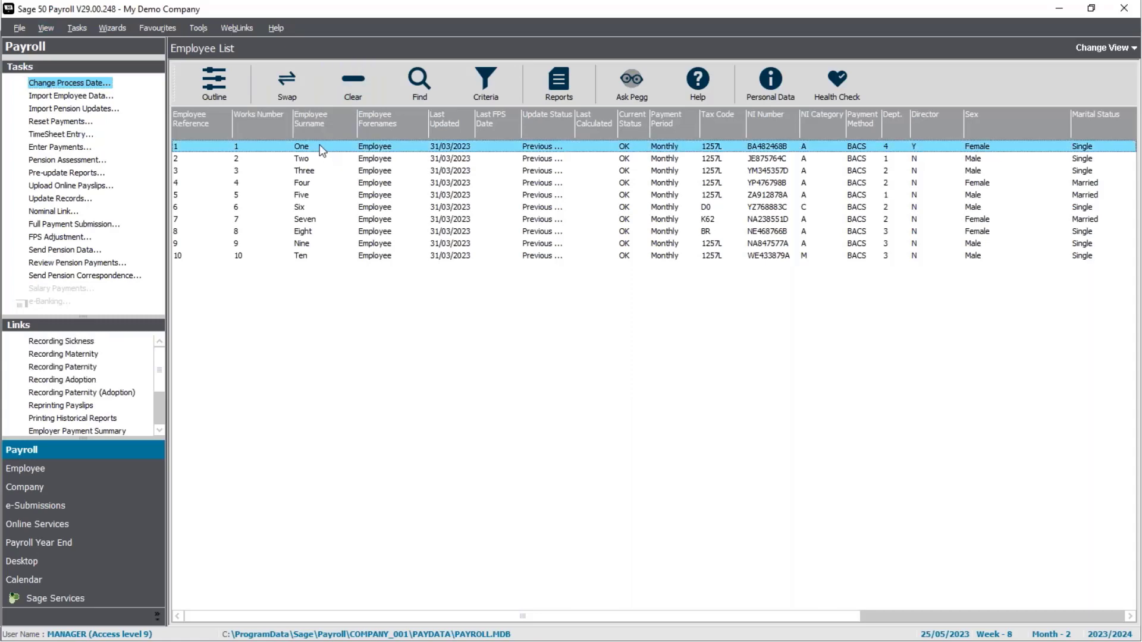
pyautogui.doubleClick(322, 148)
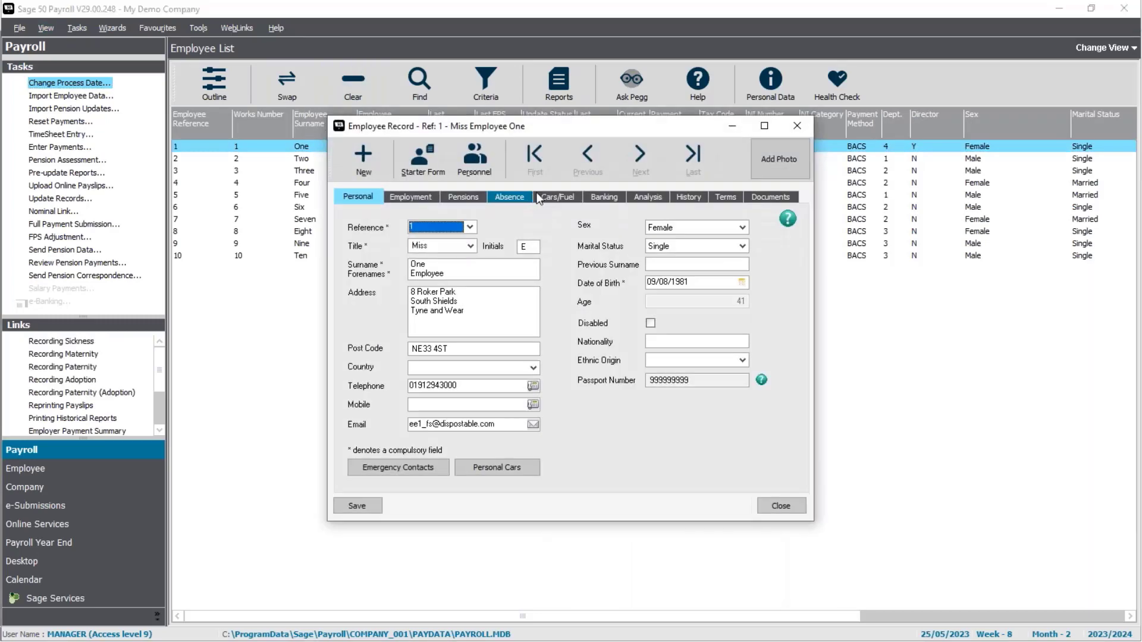
pyautogui.click(566, 199)
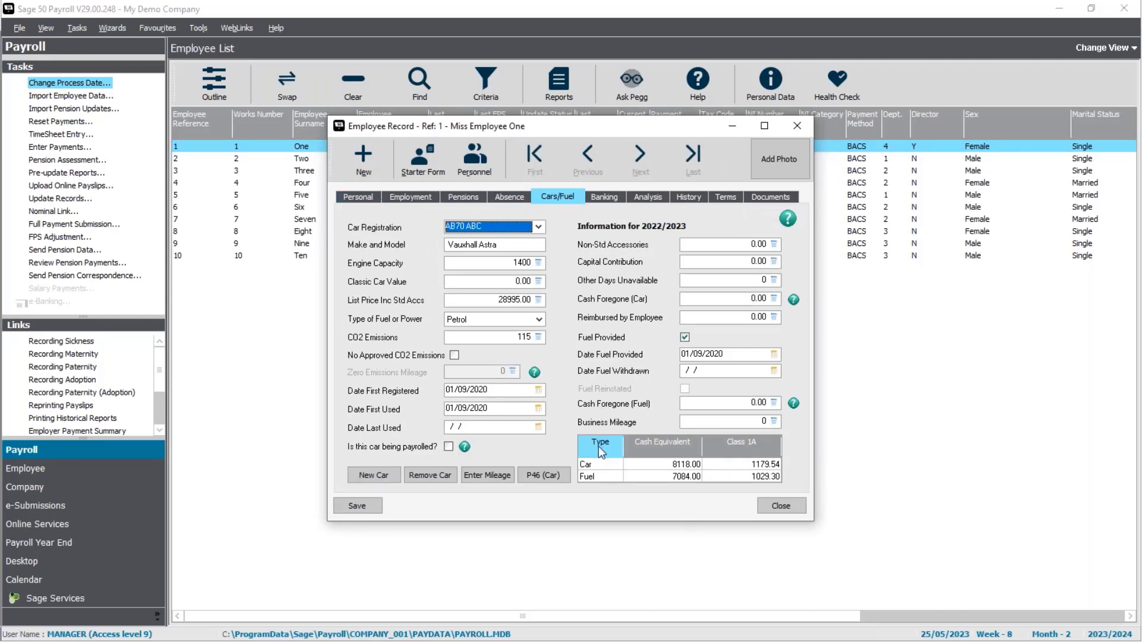
pyautogui.click(781, 505)
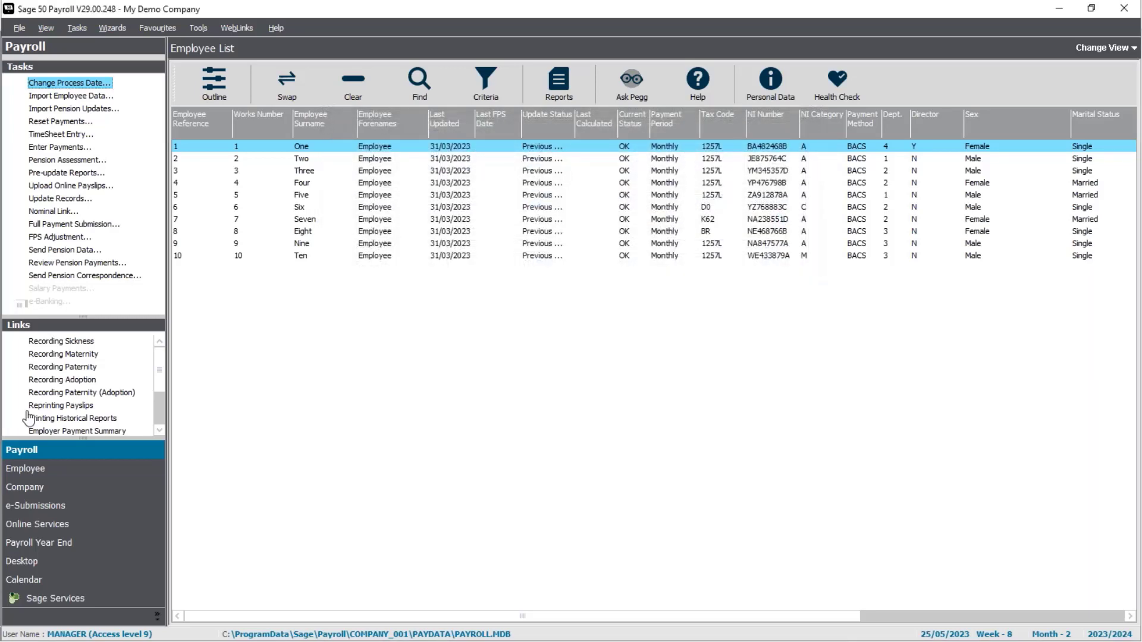
# Step: Review the company loan pay element settings, including its Transfer to Sage P11D option
pyautogui.click(44, 495)
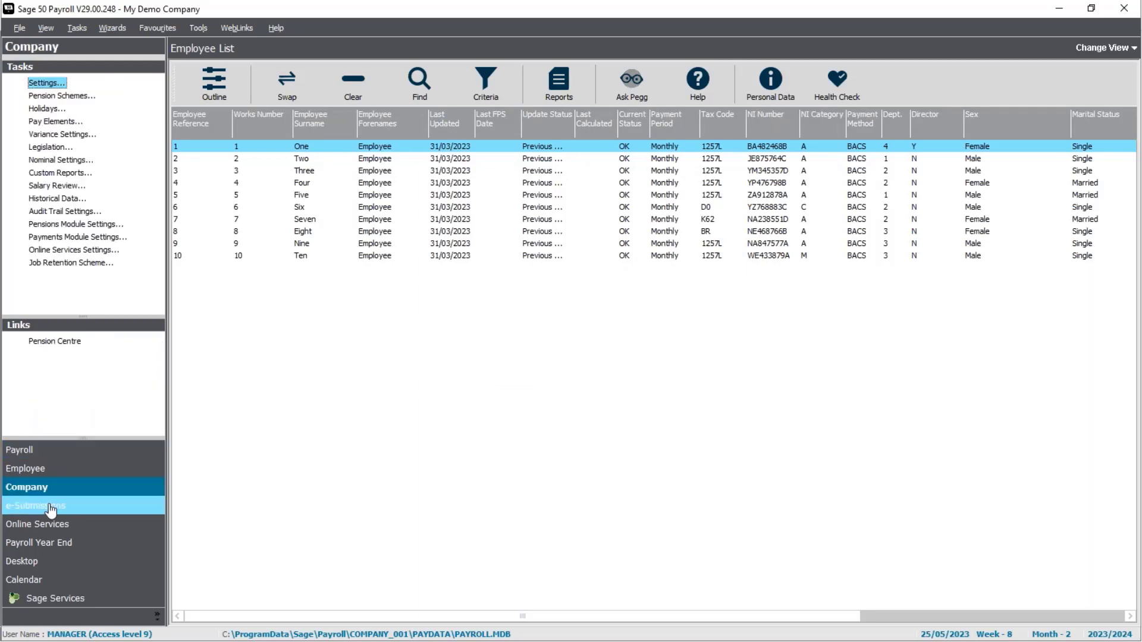
pyautogui.click(70, 122)
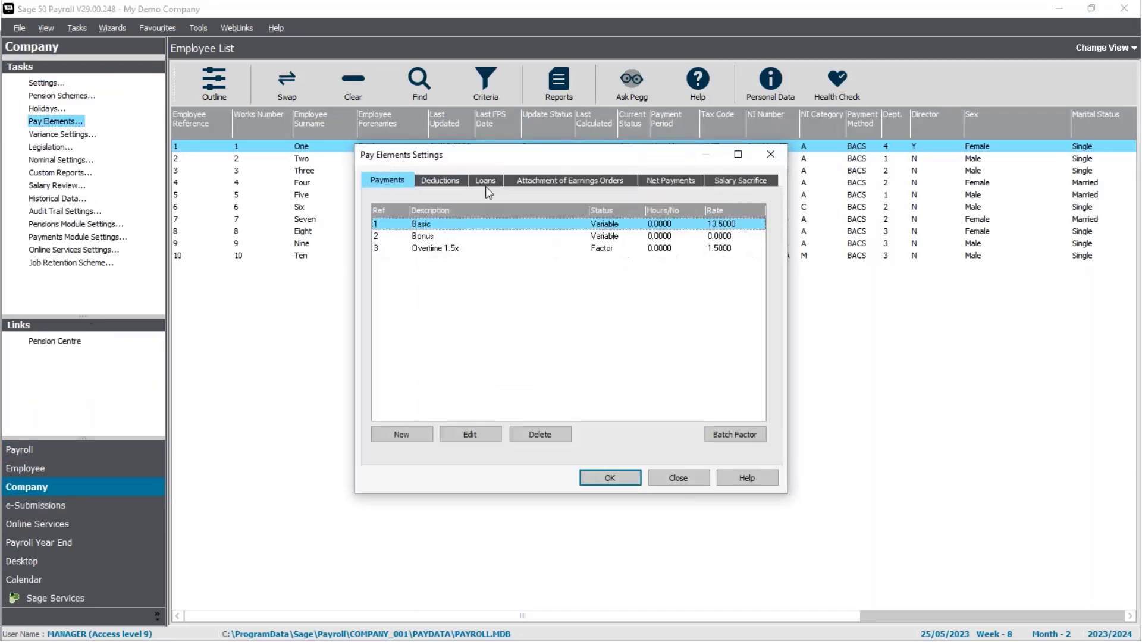
pyautogui.click(488, 178)
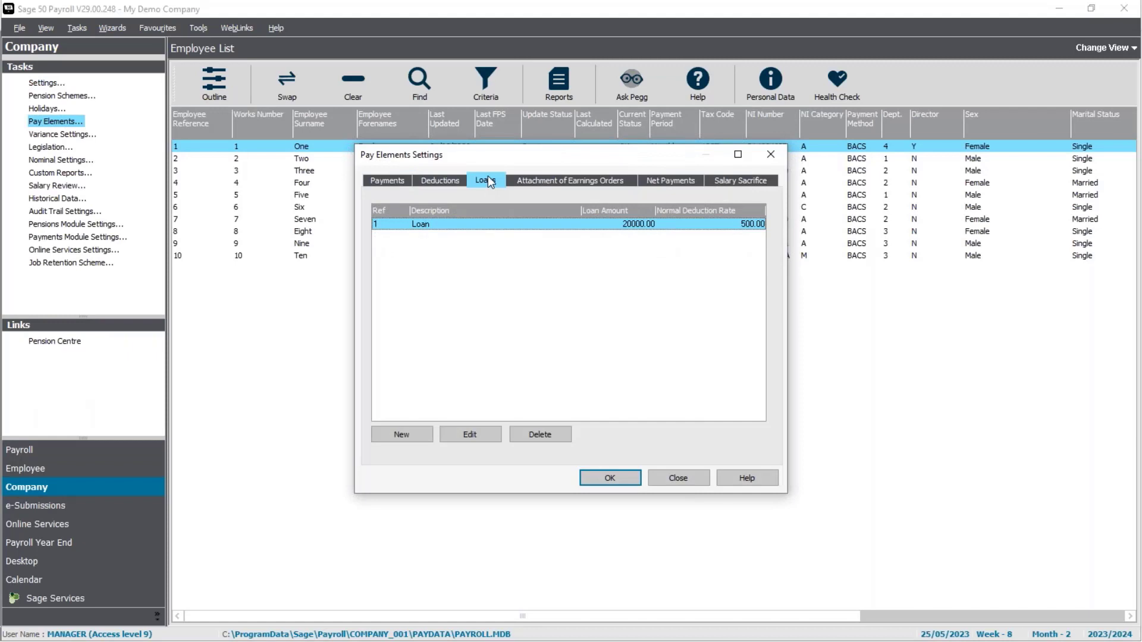
pyautogui.click(468, 435)
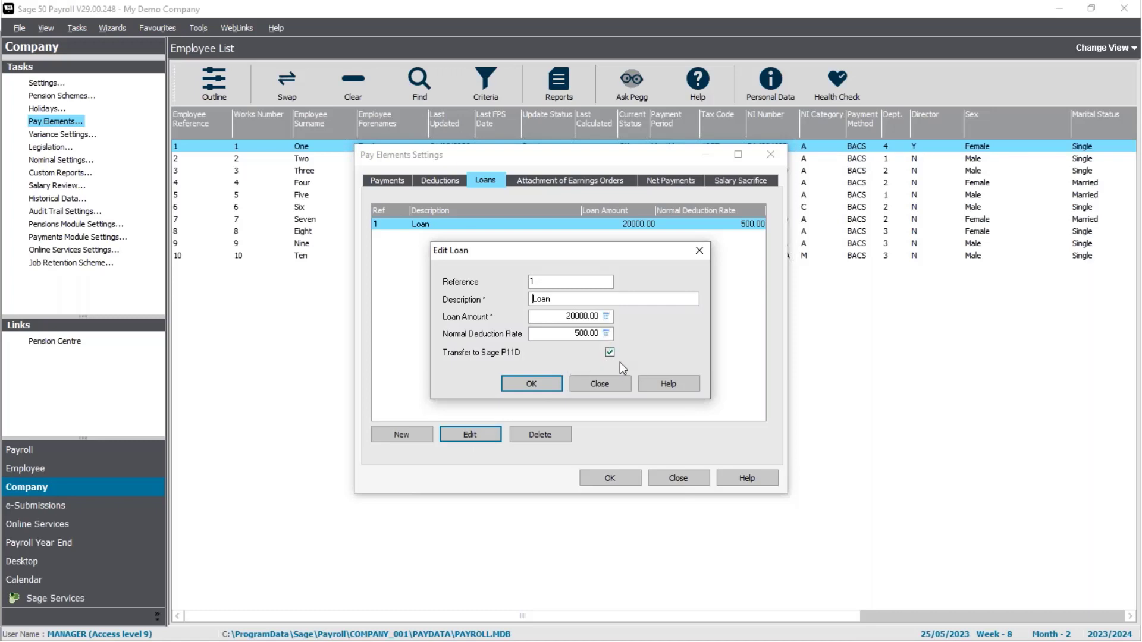
pyautogui.click(542, 388)
pyautogui.click(622, 479)
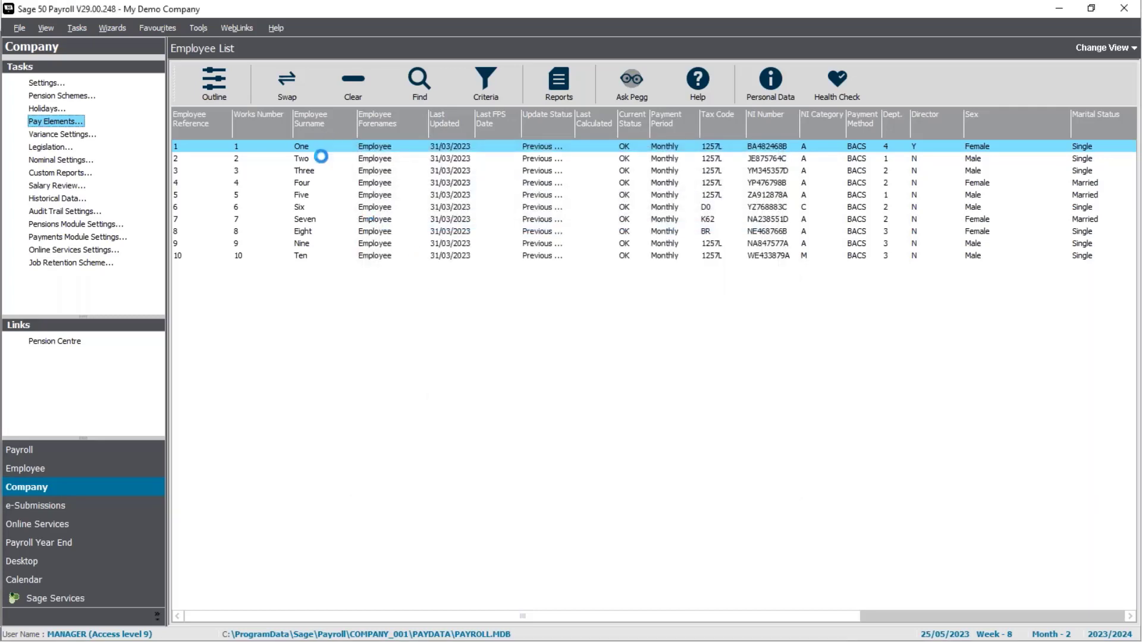
# Step: Open employee Four's record and review the loans among the employee's pay elements
pyautogui.doubleClick(302, 183)
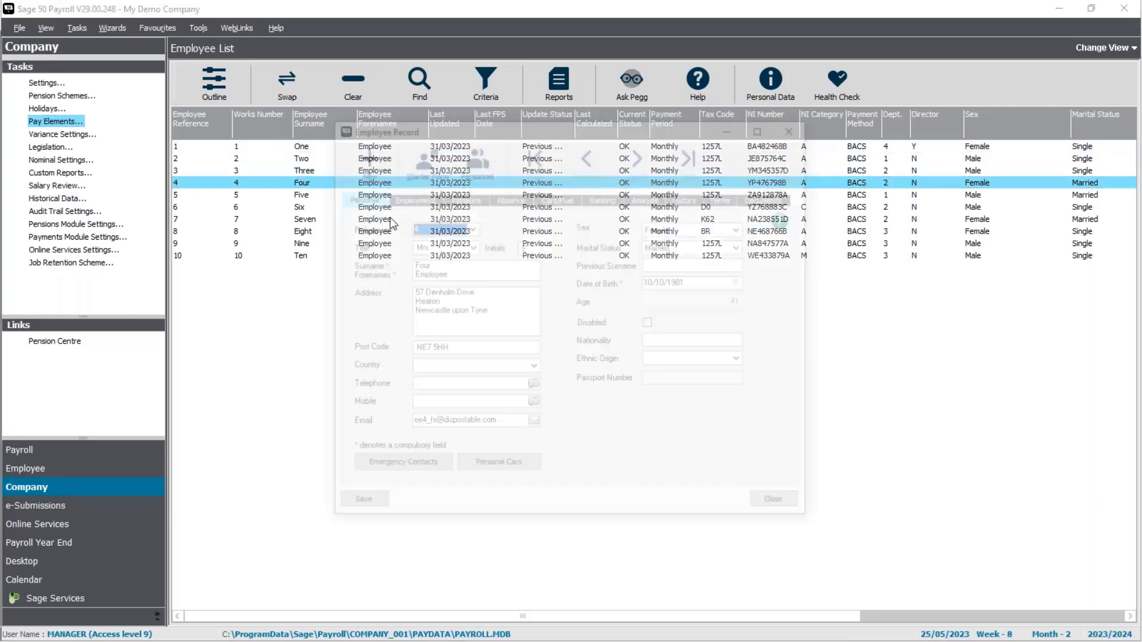
pyautogui.click(414, 196)
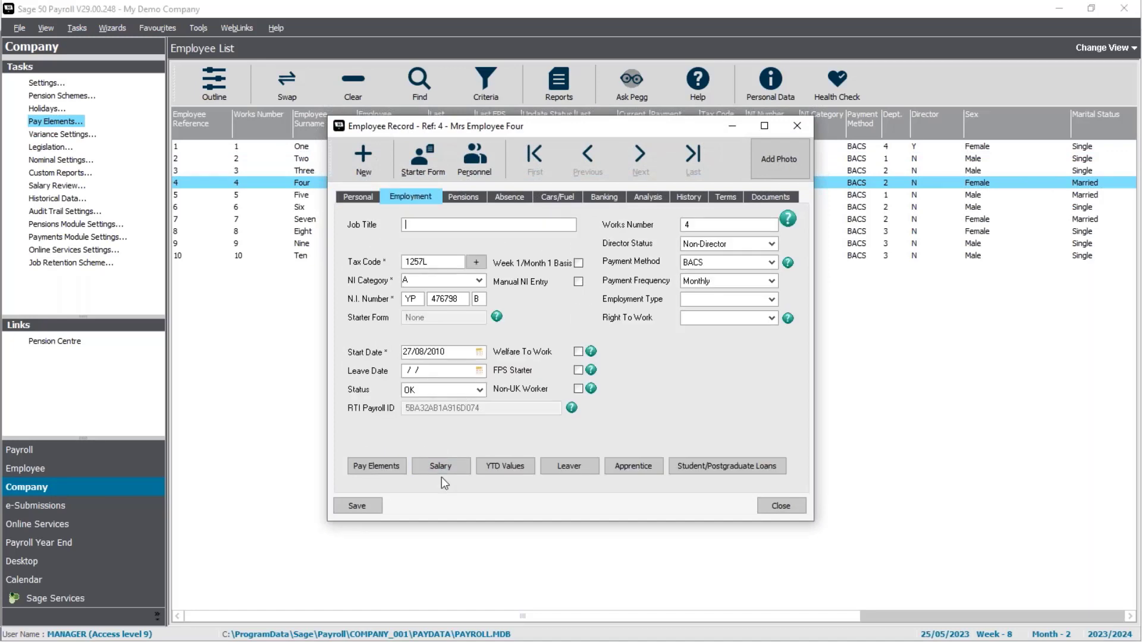
pyautogui.click(395, 472)
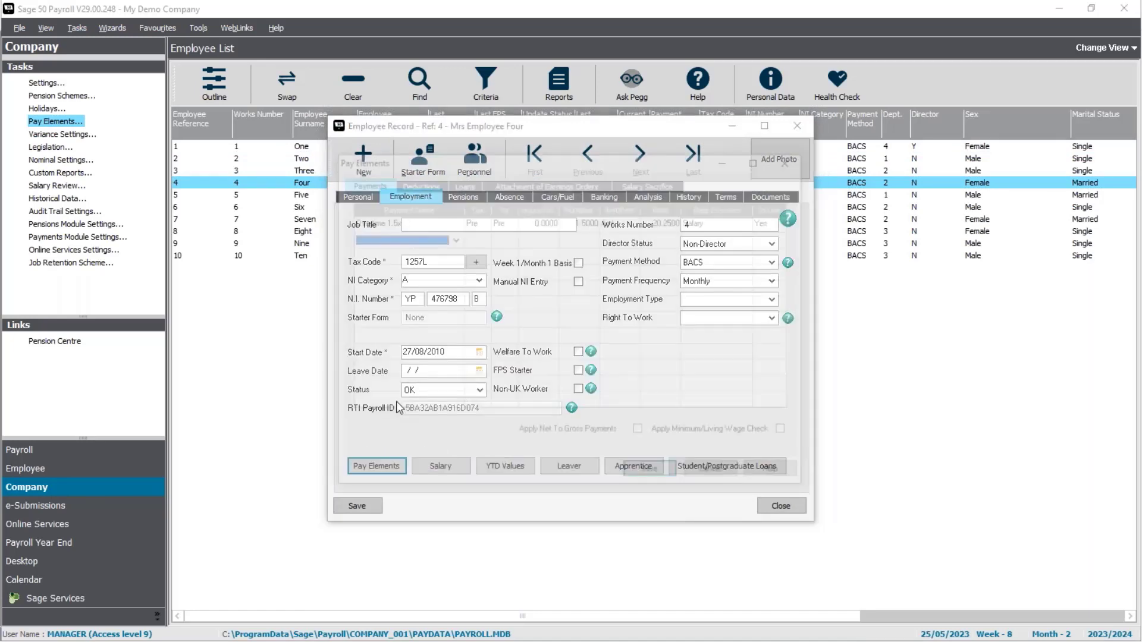
pyautogui.click(470, 187)
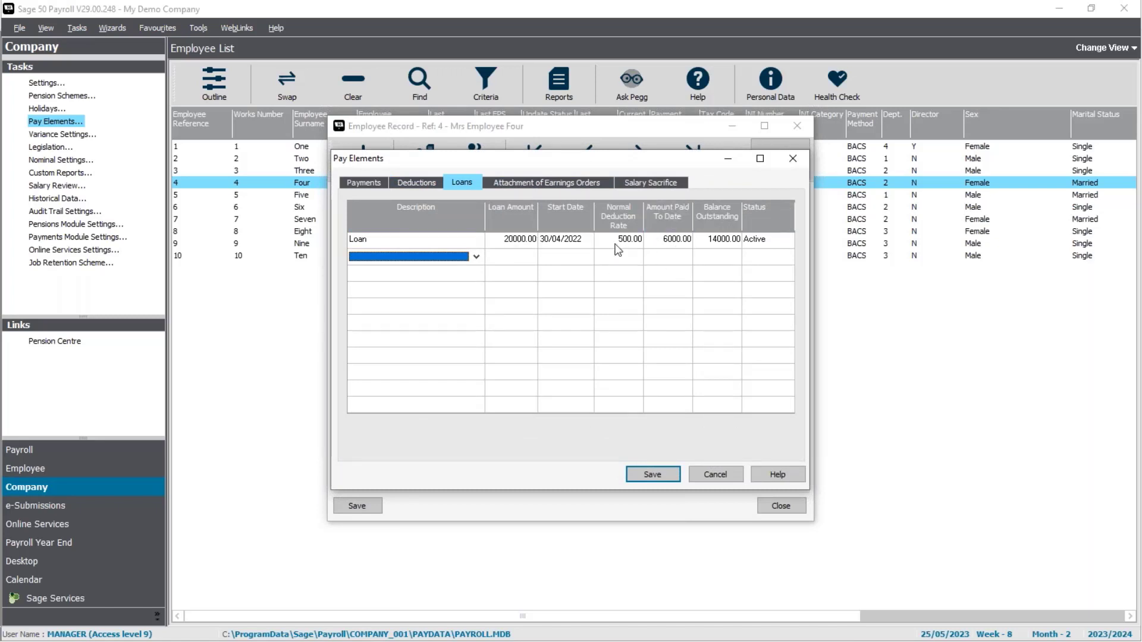
pyautogui.click(713, 476)
pyautogui.click(780, 504)
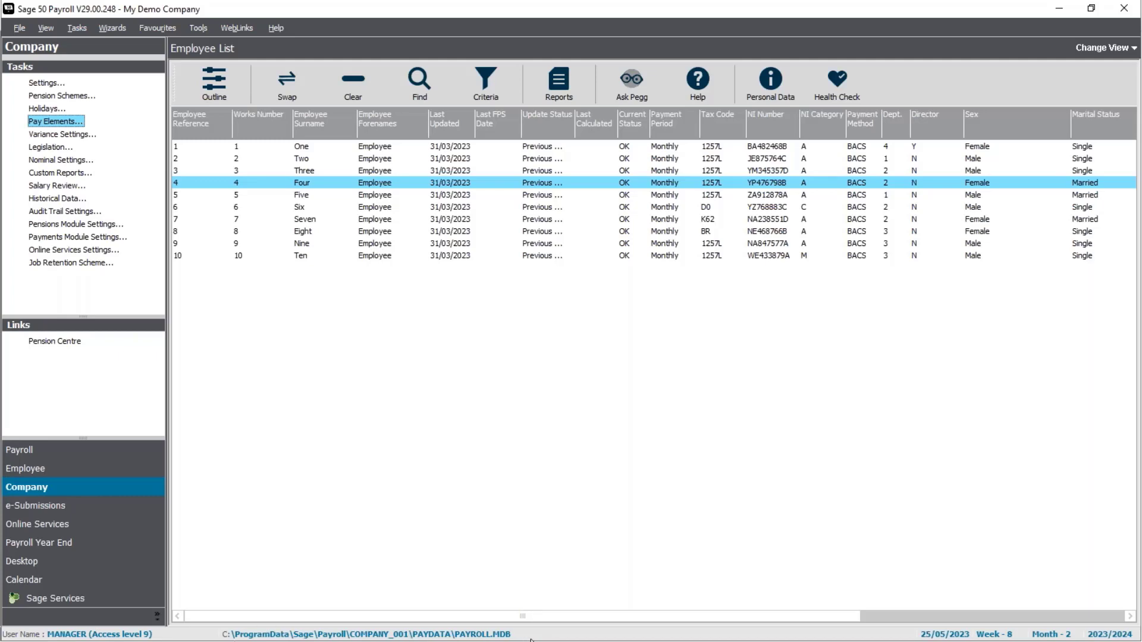
# Step: Exit the payroll program without backing up the data files
pyautogui.click(1135, 8)
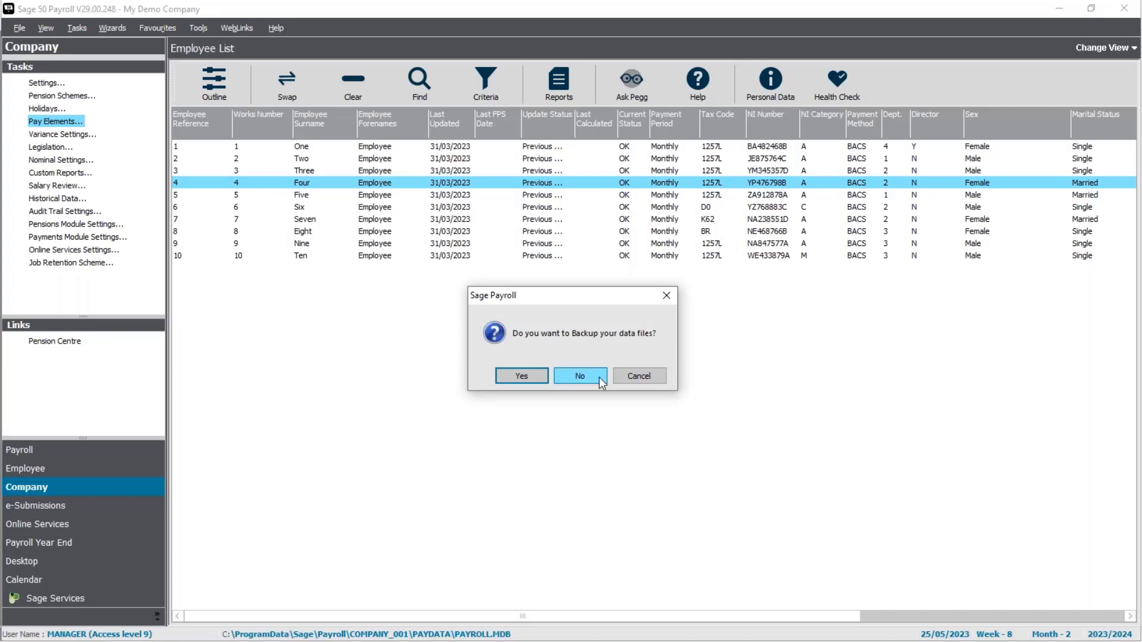
pyautogui.click(598, 377)
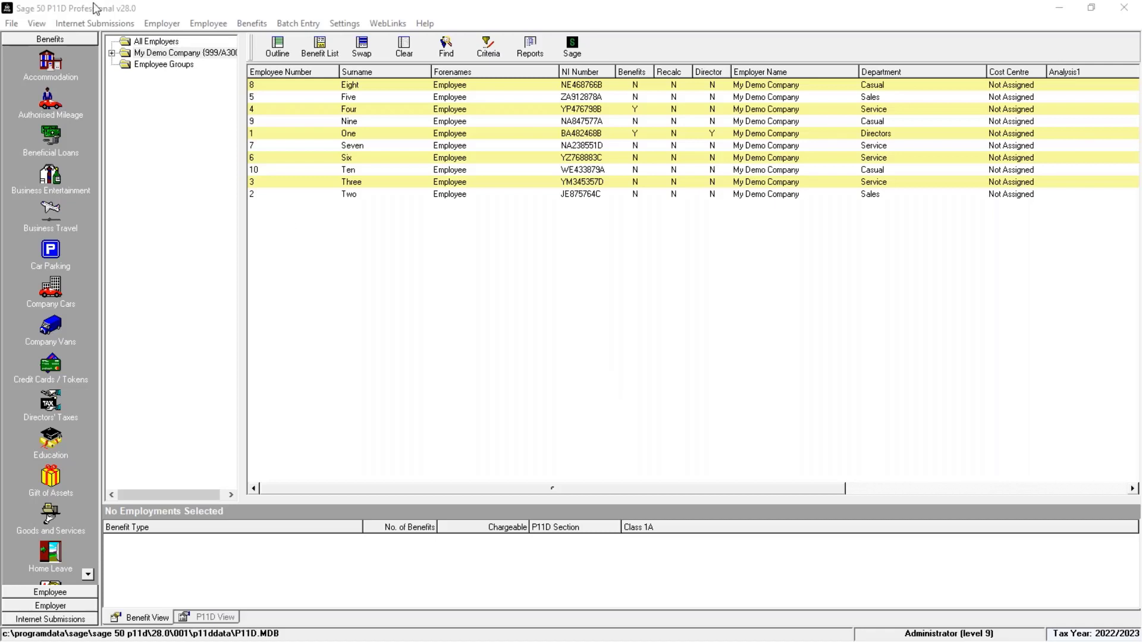
# Step: Switch to Sage 50 P11D and start the Import Sage Payroll Data wizard
pyautogui.click(9, 25)
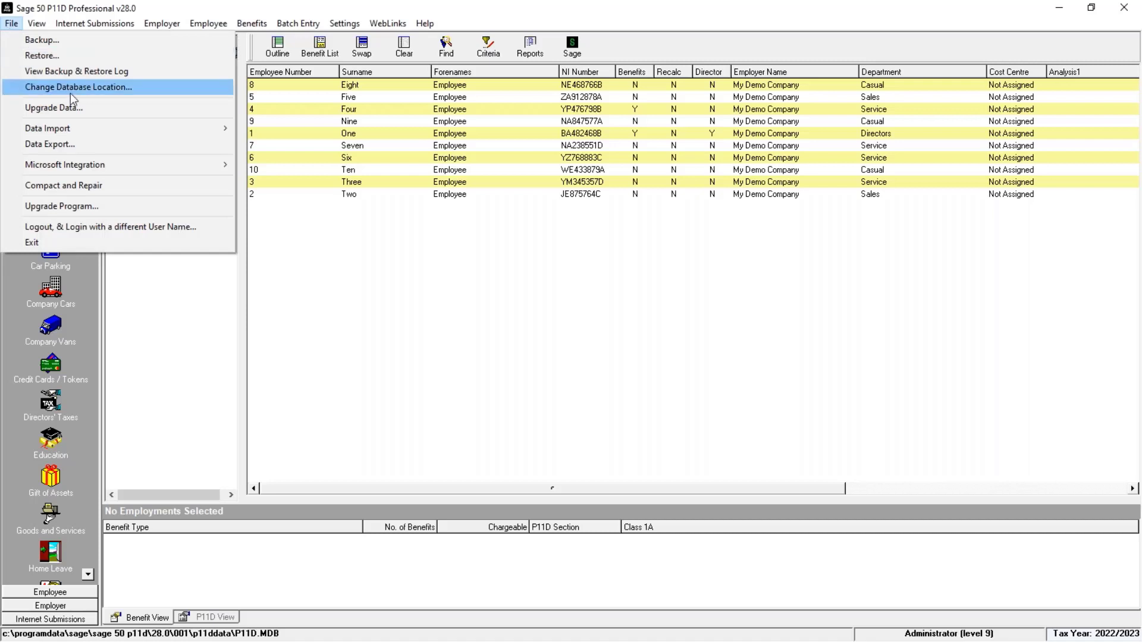
pyautogui.moveTo(60, 129)
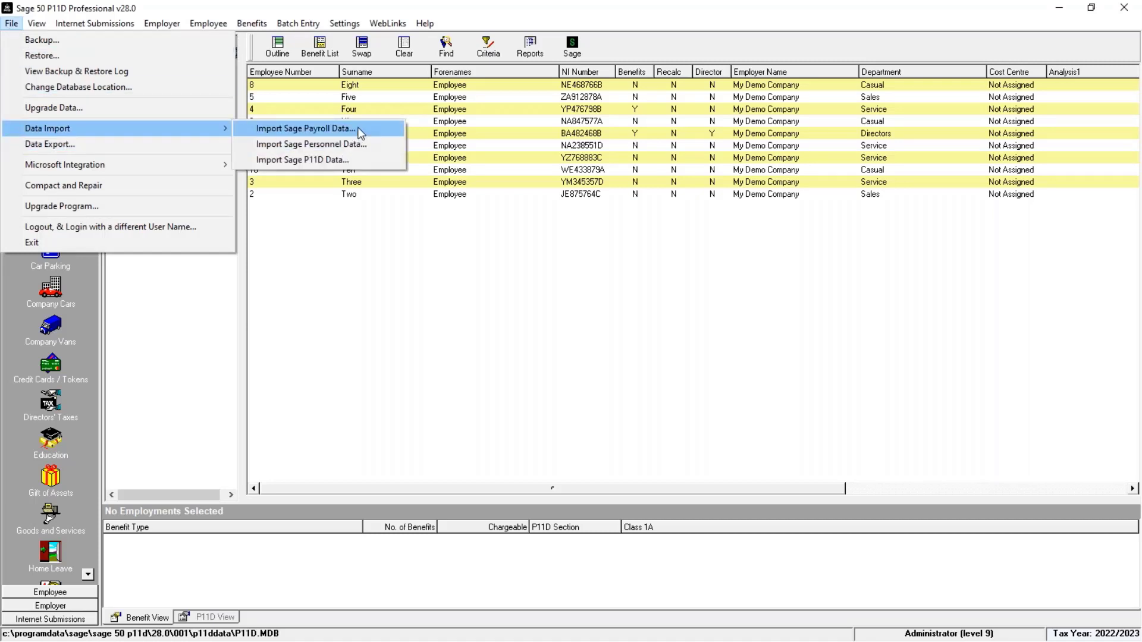
pyautogui.click(359, 130)
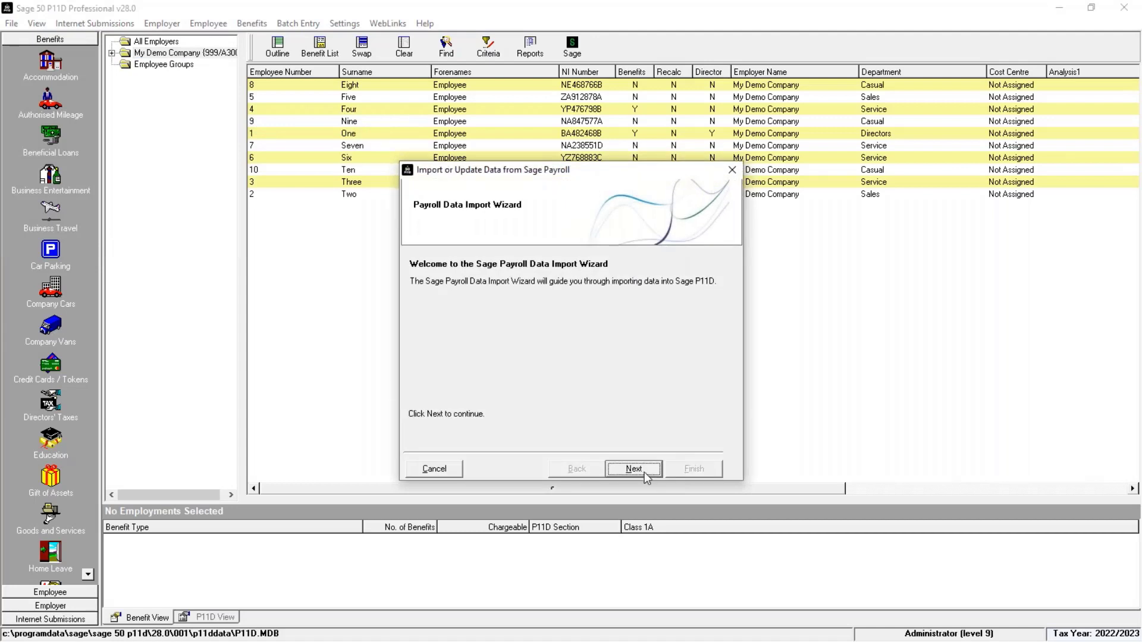
pyautogui.click(644, 472)
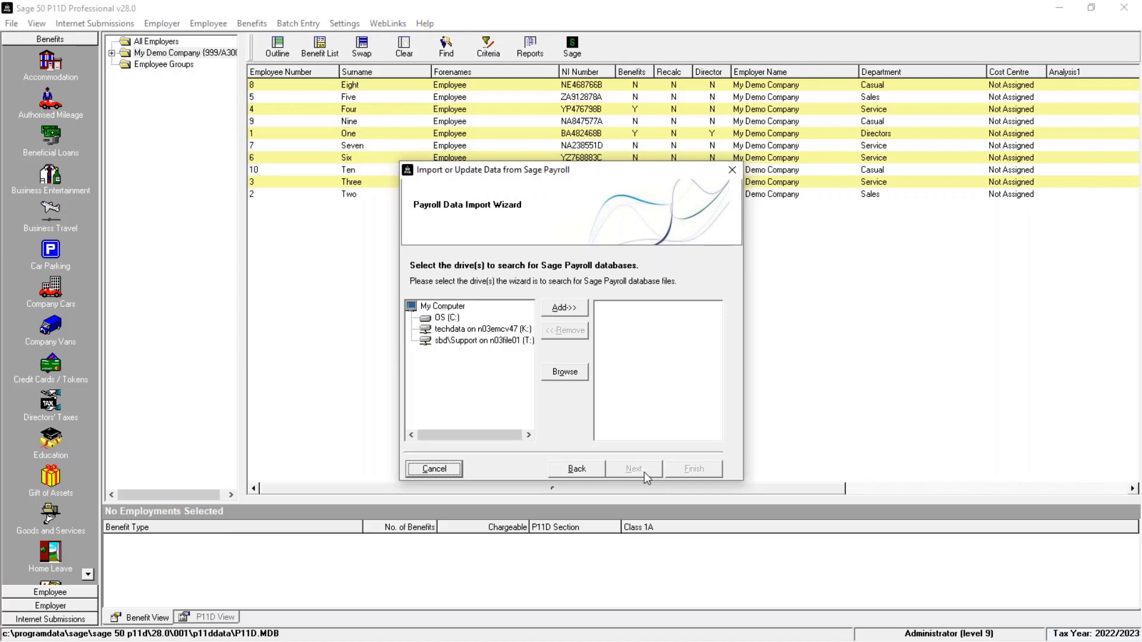
# Step: Set the wizard's data path to PAYROLL.MDB in the COMPANY_001 PAYDATA folder
pyautogui.click(562, 375)
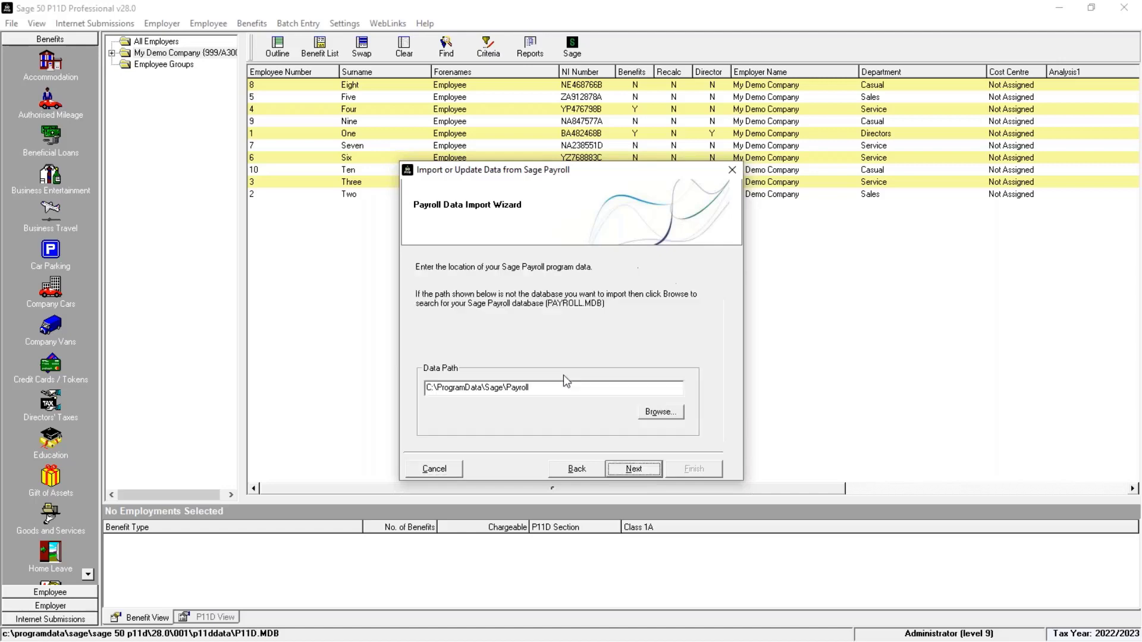
pyautogui.click(676, 419)
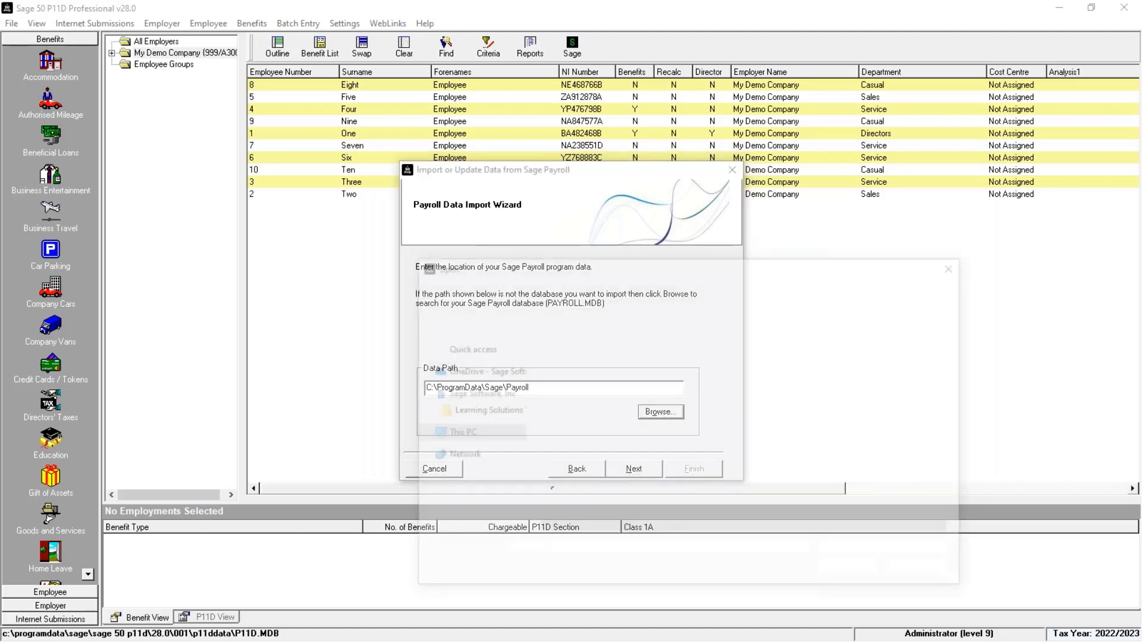
pyautogui.doubleClick(592, 357)
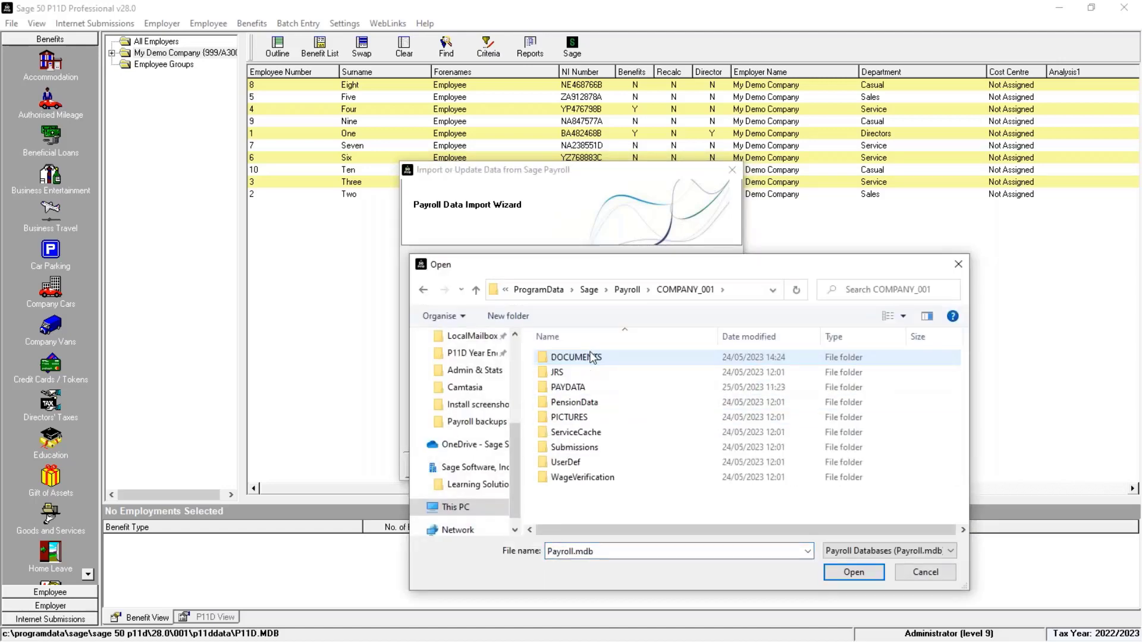
pyautogui.click(576, 393)
pyautogui.doubleClick(576, 394)
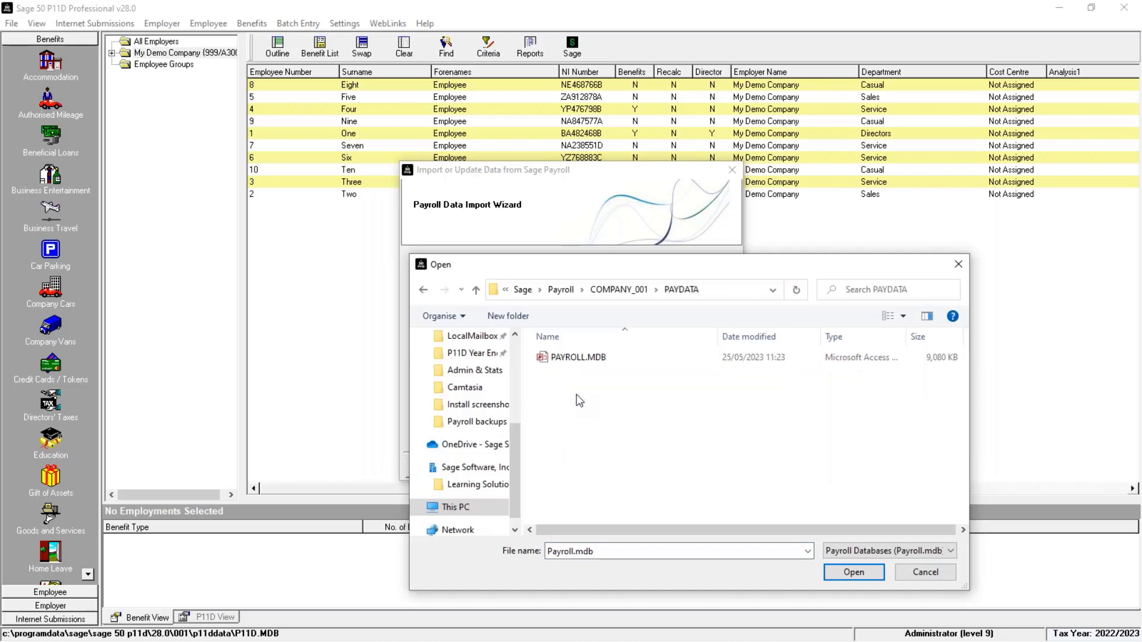
pyautogui.click(589, 359)
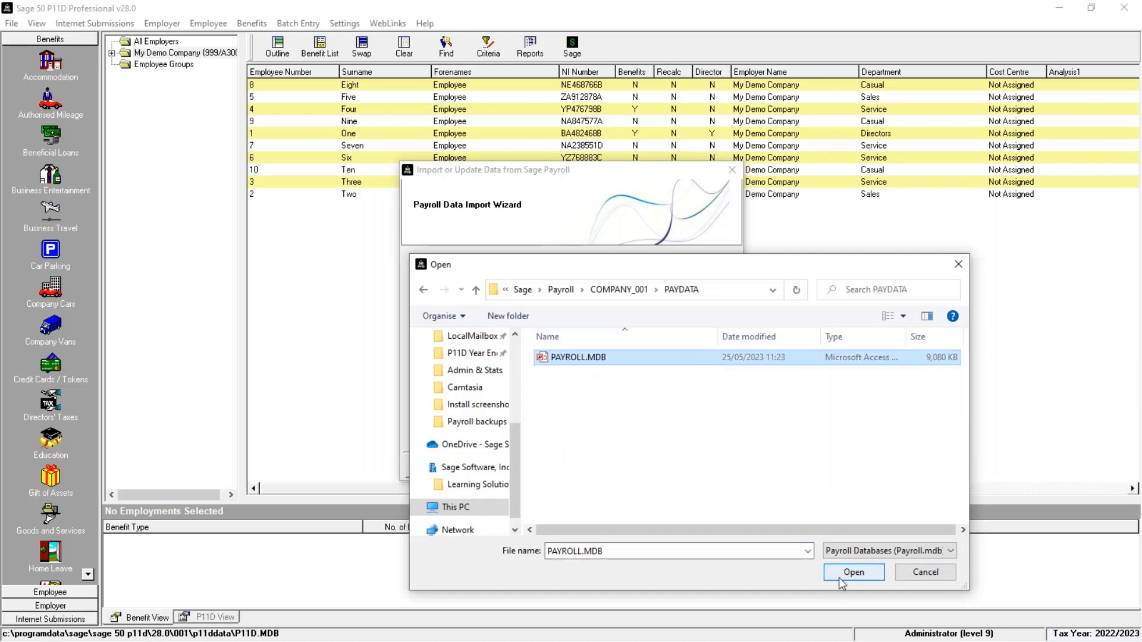
pyautogui.click(841, 579)
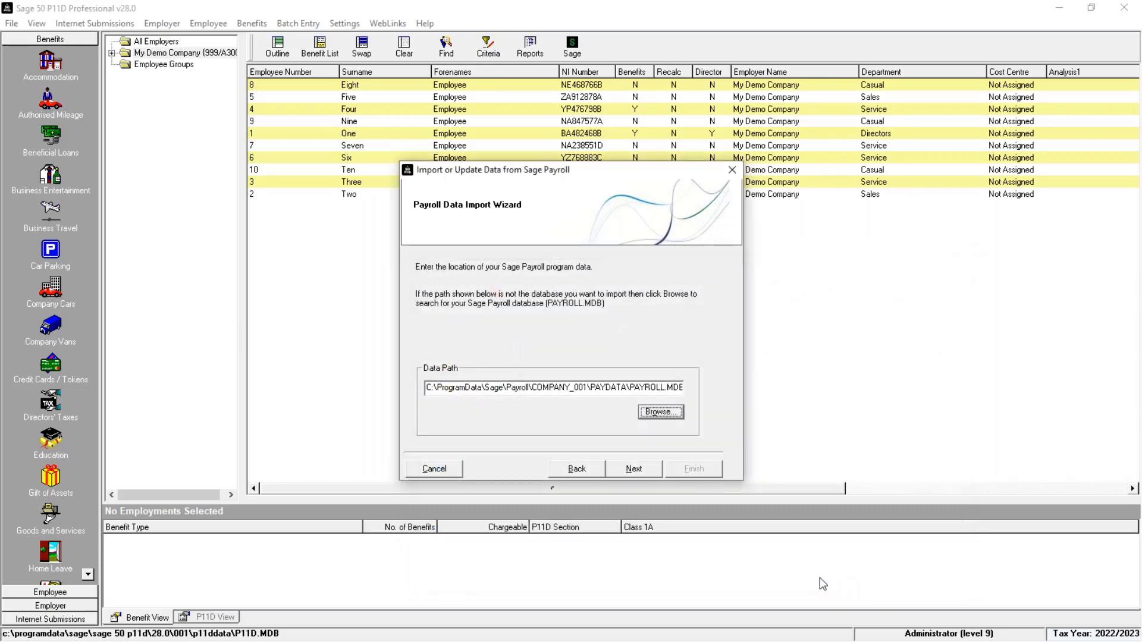
# Step: Select My Demo Company (999/A300) as the payroll company to import
pyautogui.click(653, 473)
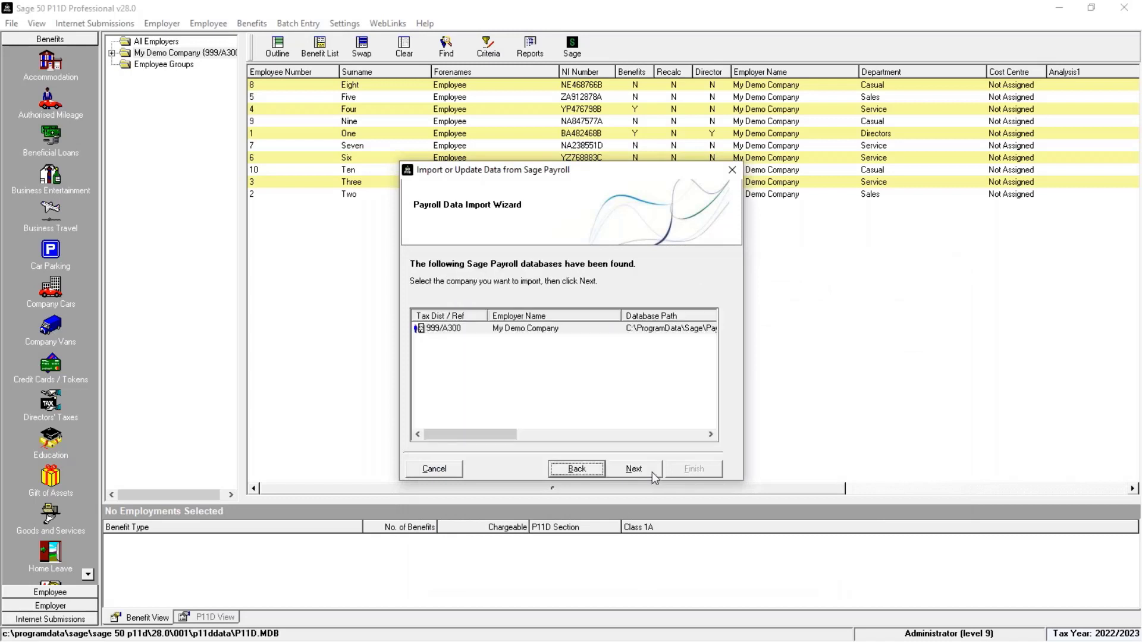
pyautogui.click(530, 330)
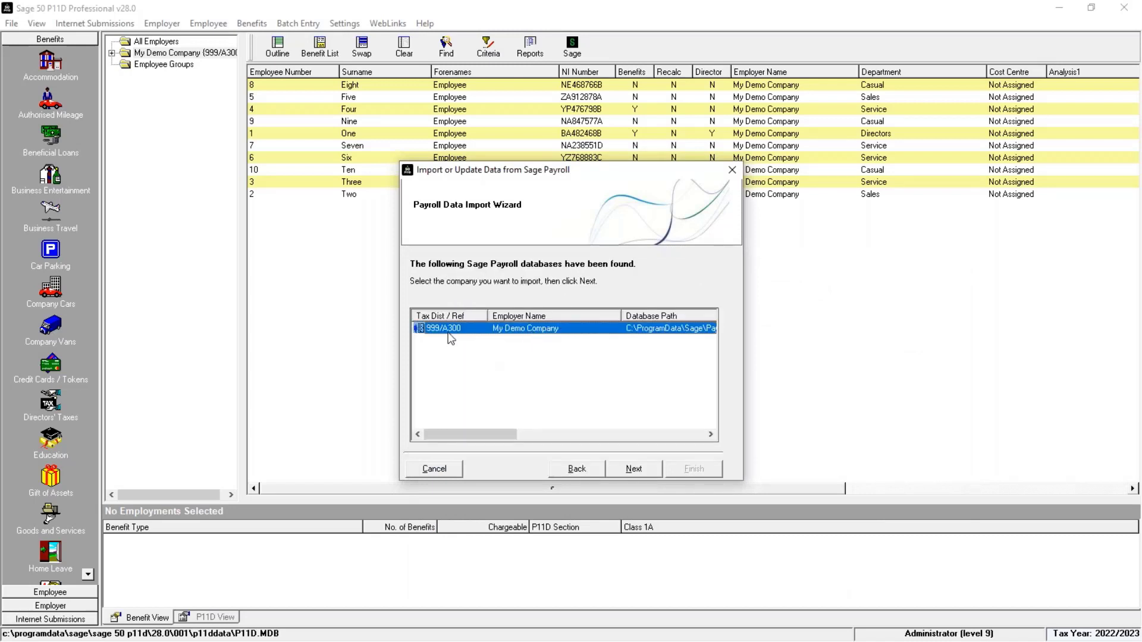
pyautogui.click(641, 471)
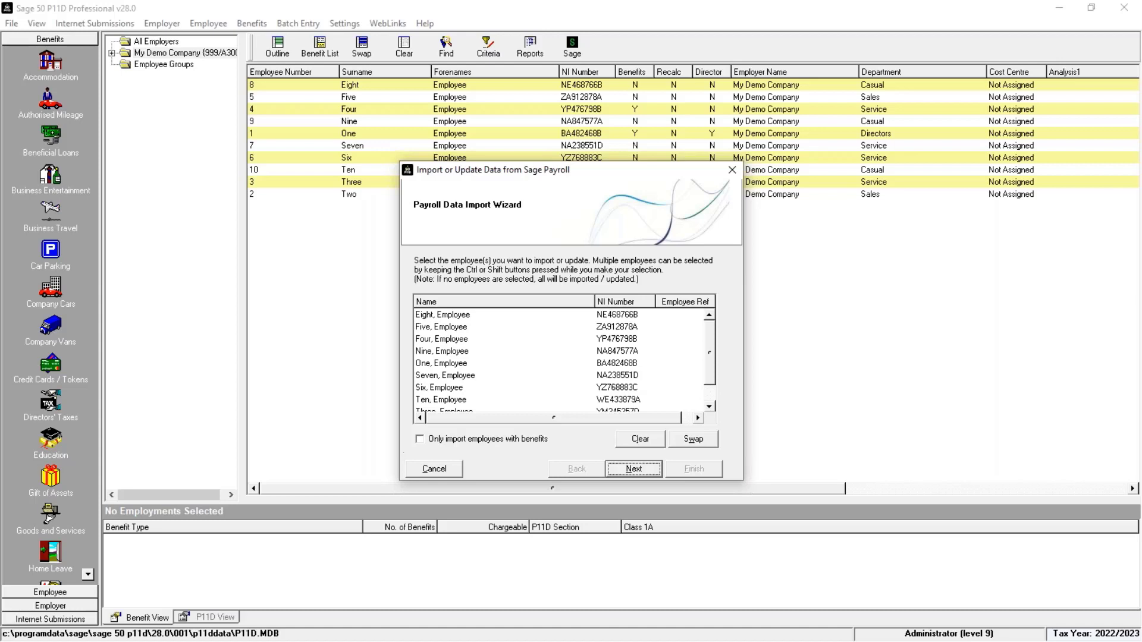
pyautogui.click(439, 316)
pyautogui.keyDown('ctrl'); pyautogui.click(441, 352); pyautogui.keyUp('ctrl')
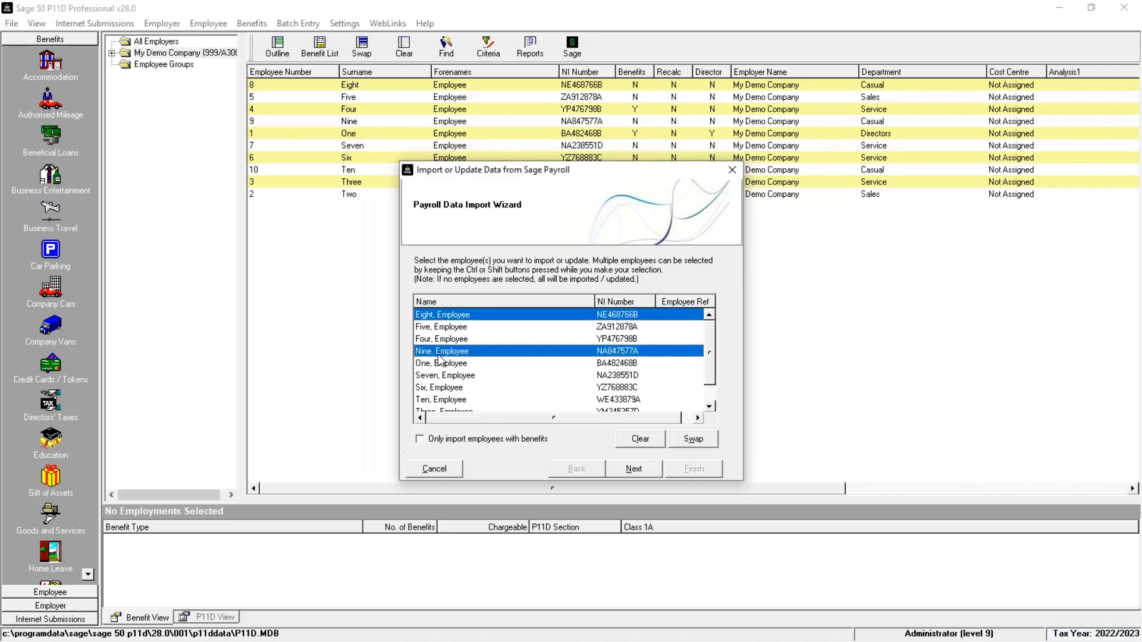
pyautogui.keyDown('ctrl'); pyautogui.click(447, 400); pyautogui.keyUp('ctrl')
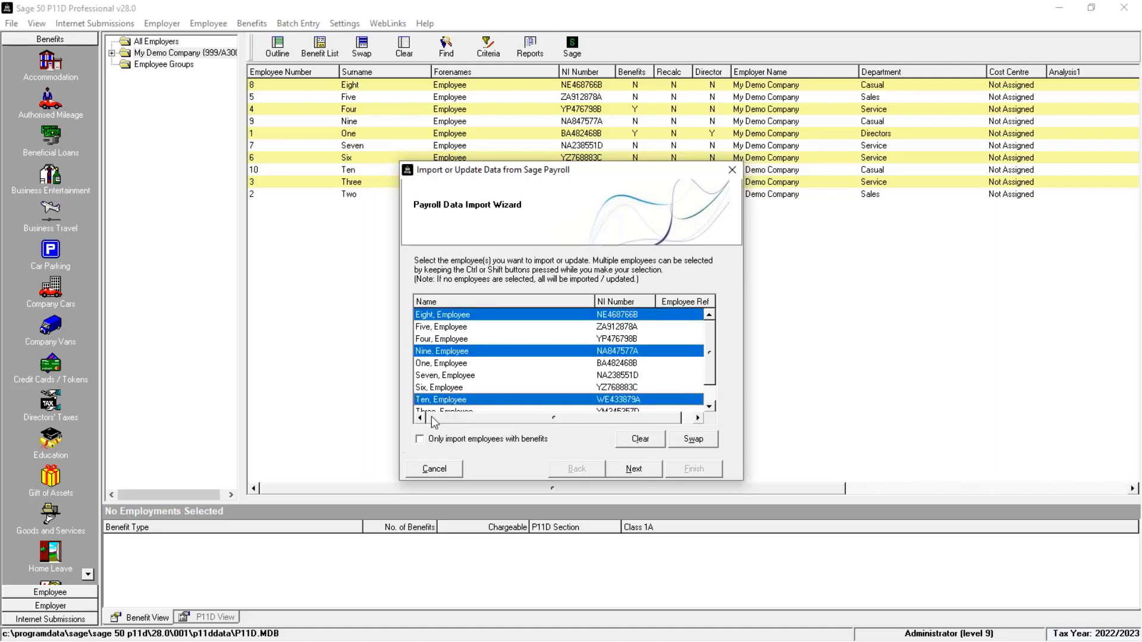
pyautogui.click(653, 444)
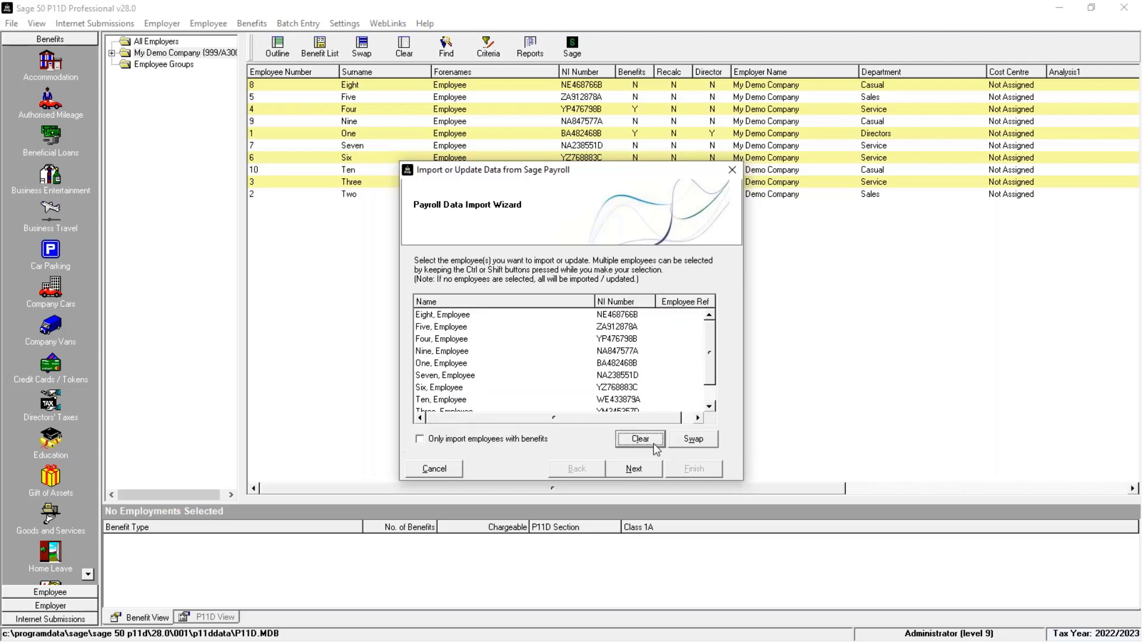
# Step: Select all employees for import and run it, agreeing to update the existing employer
pyautogui.click(693, 439)
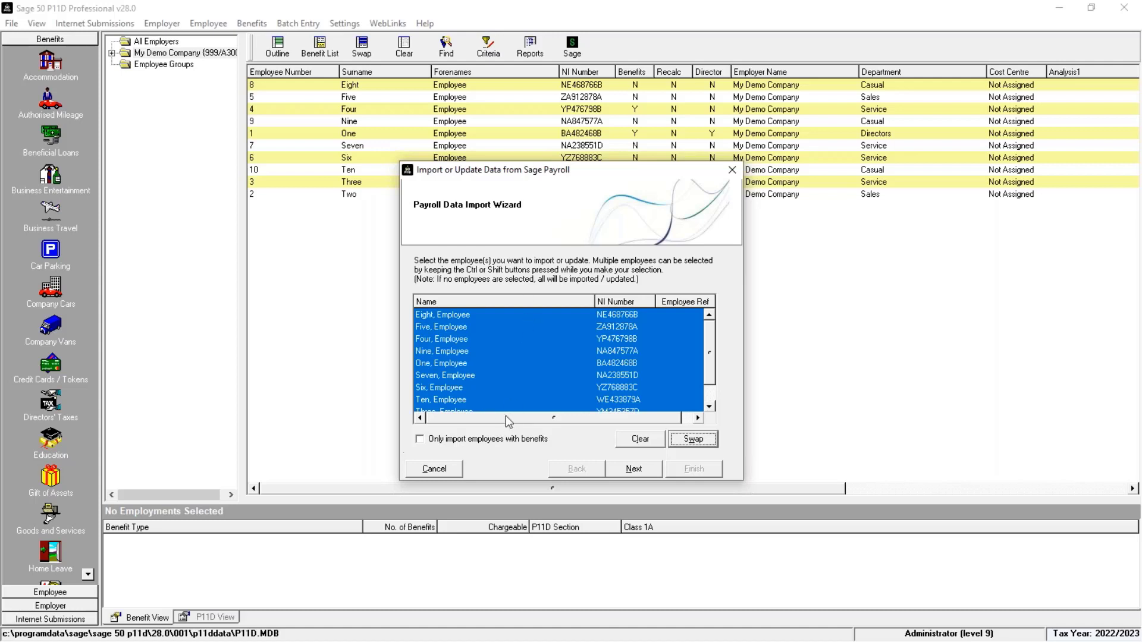
pyautogui.click(634, 469)
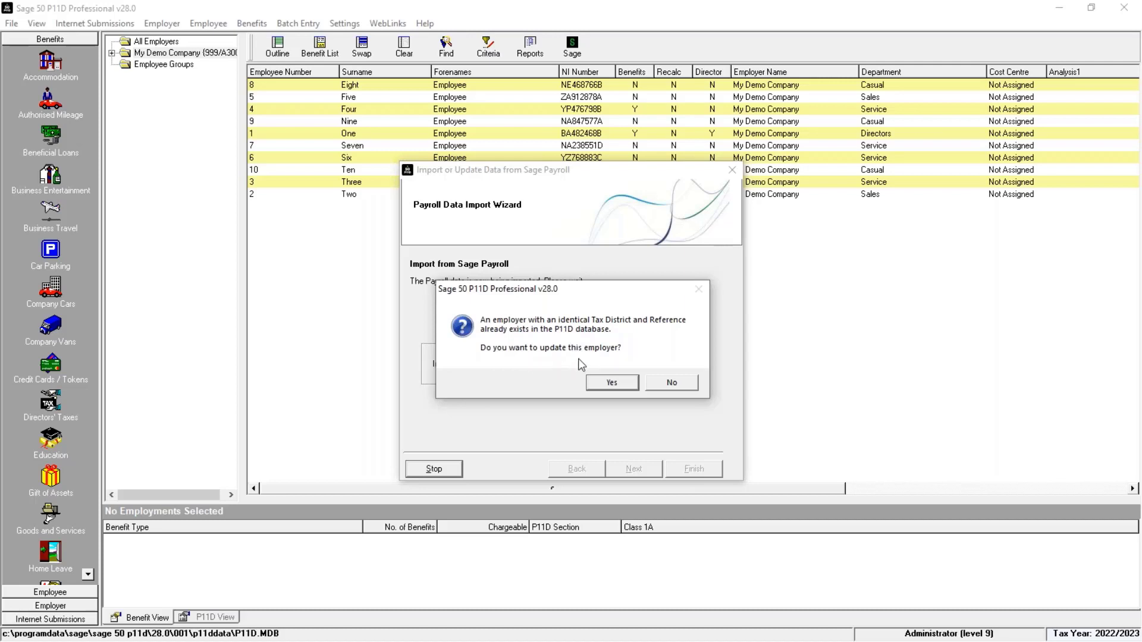
pyautogui.click(617, 387)
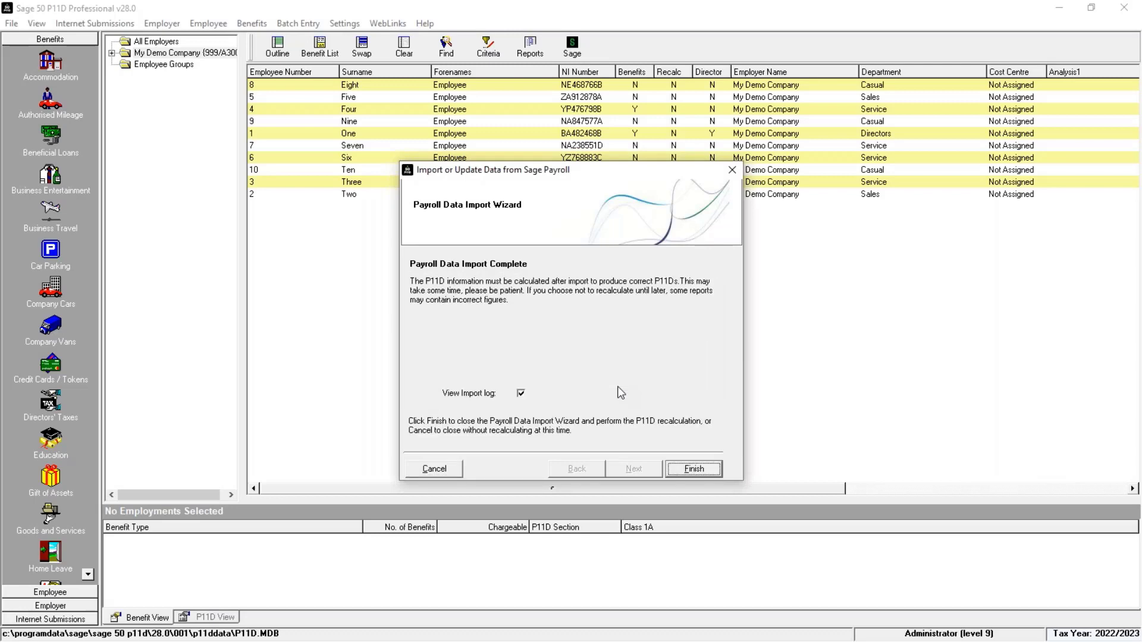
# Step: Finish the payroll import wizard and read through the import log before closing it
pyautogui.click(691, 470)
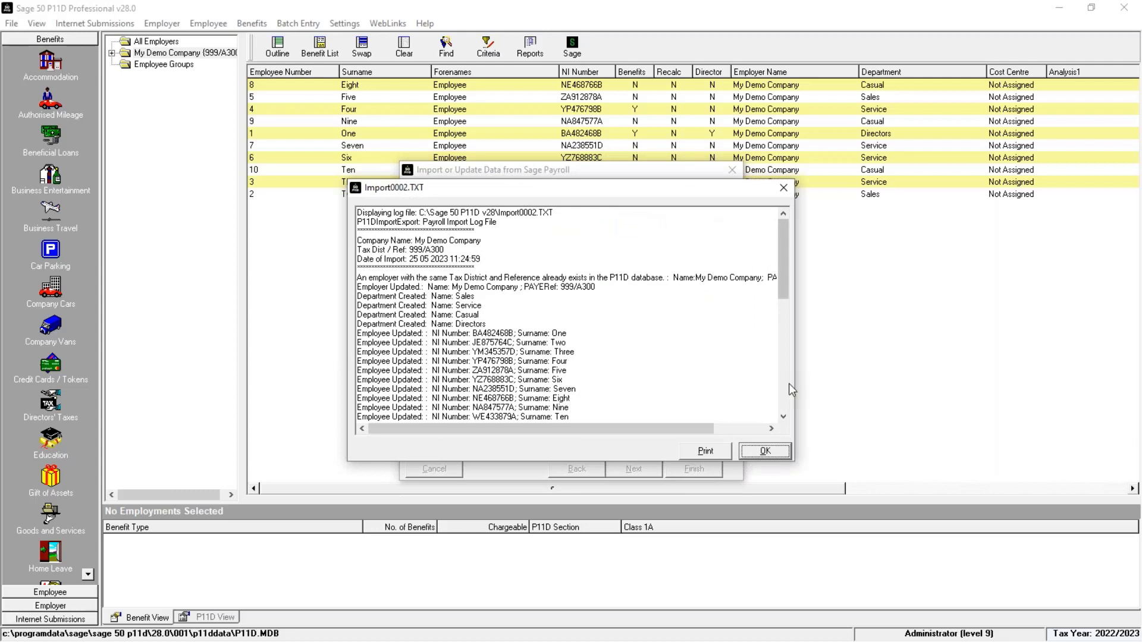
pyautogui.scroll(-7, 789, 386)
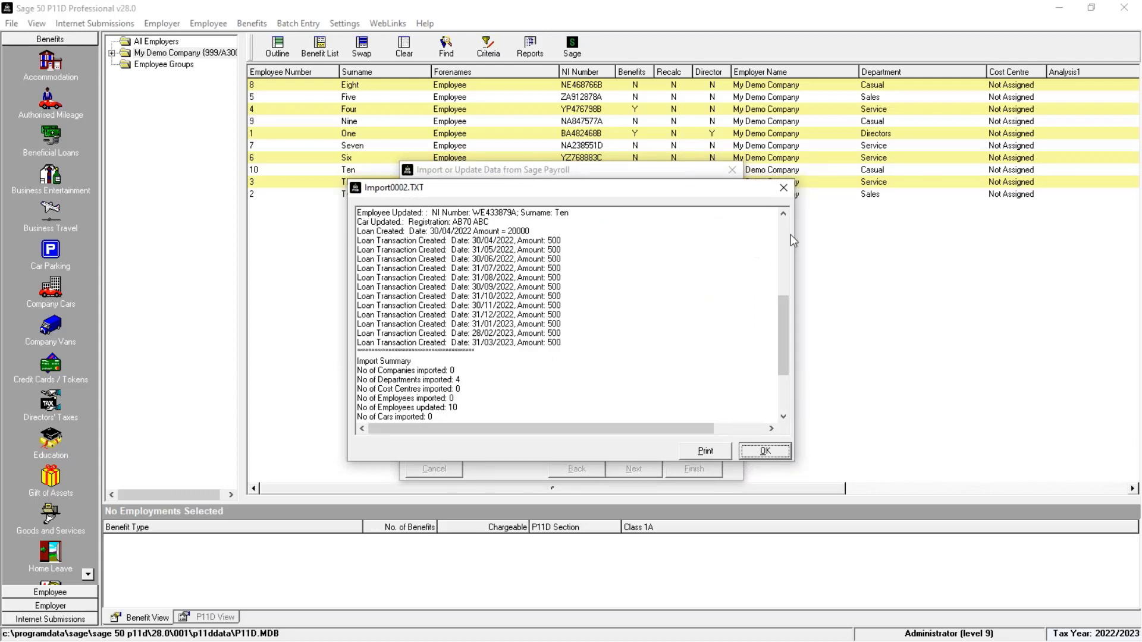
pyautogui.scroll(-3, 788, 398)
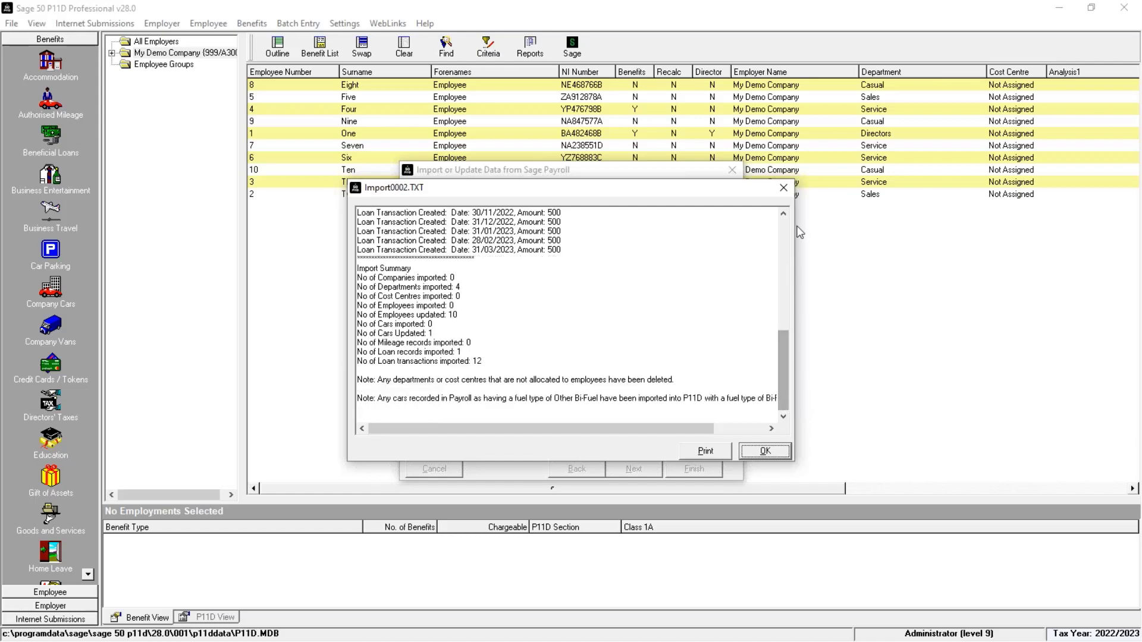
pyautogui.click(758, 451)
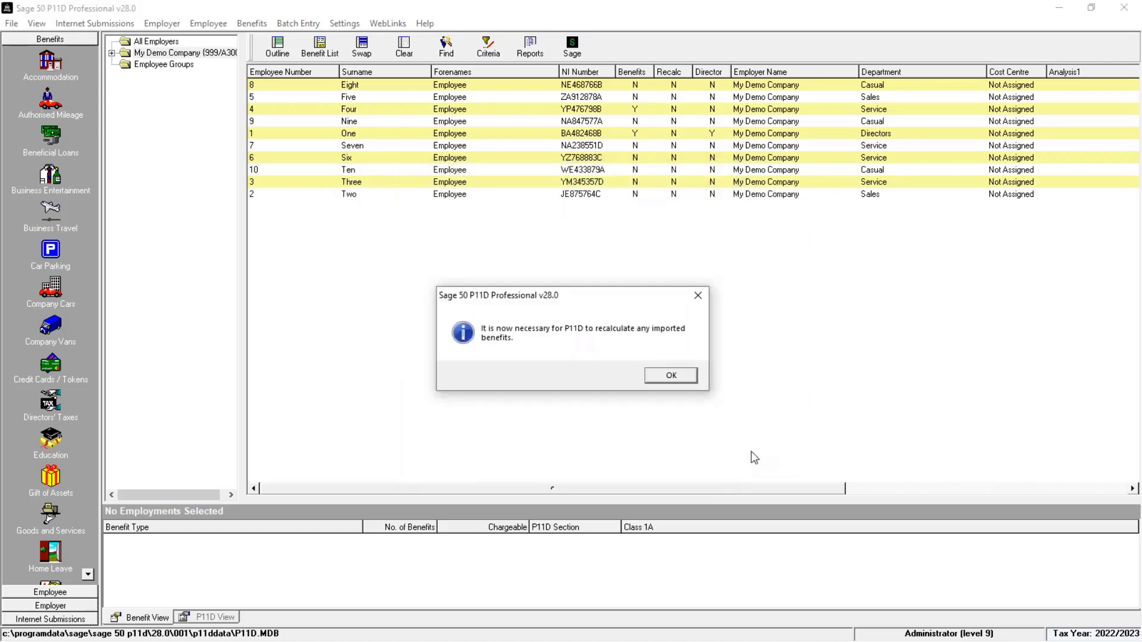
# Step: Acknowledge the recalculation messages and decline importing more payroll data
pyautogui.click(671, 376)
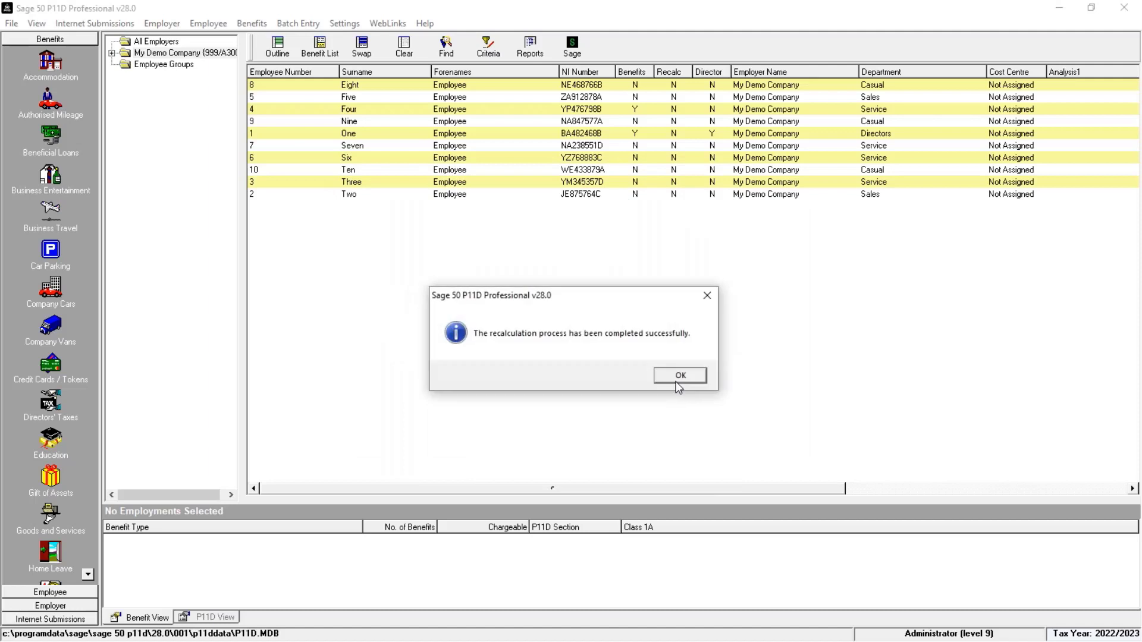
pyautogui.click(677, 384)
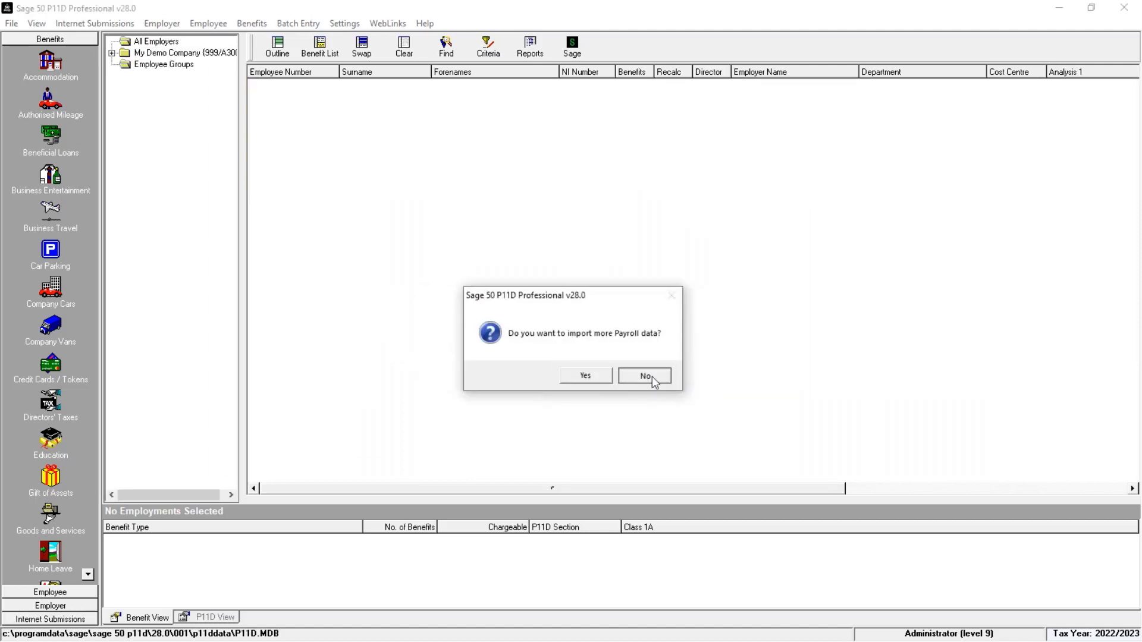
pyautogui.click(652, 377)
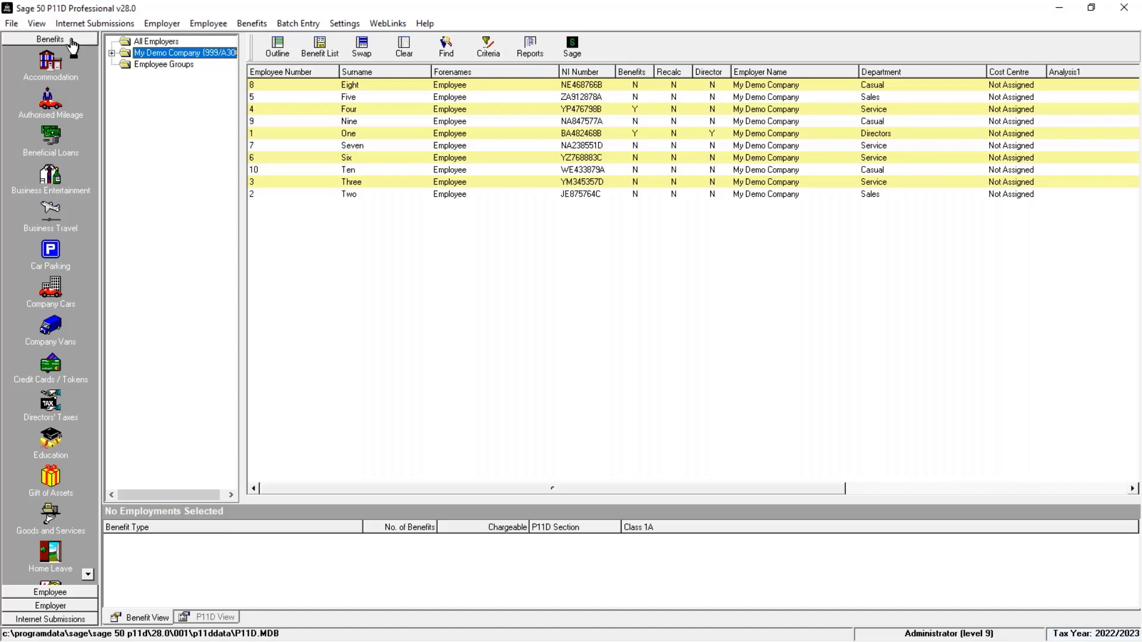
# Step: Browse the Employee, Employer and Internet Submissions navigation groups, returning to Benefits
pyautogui.click(53, 592)
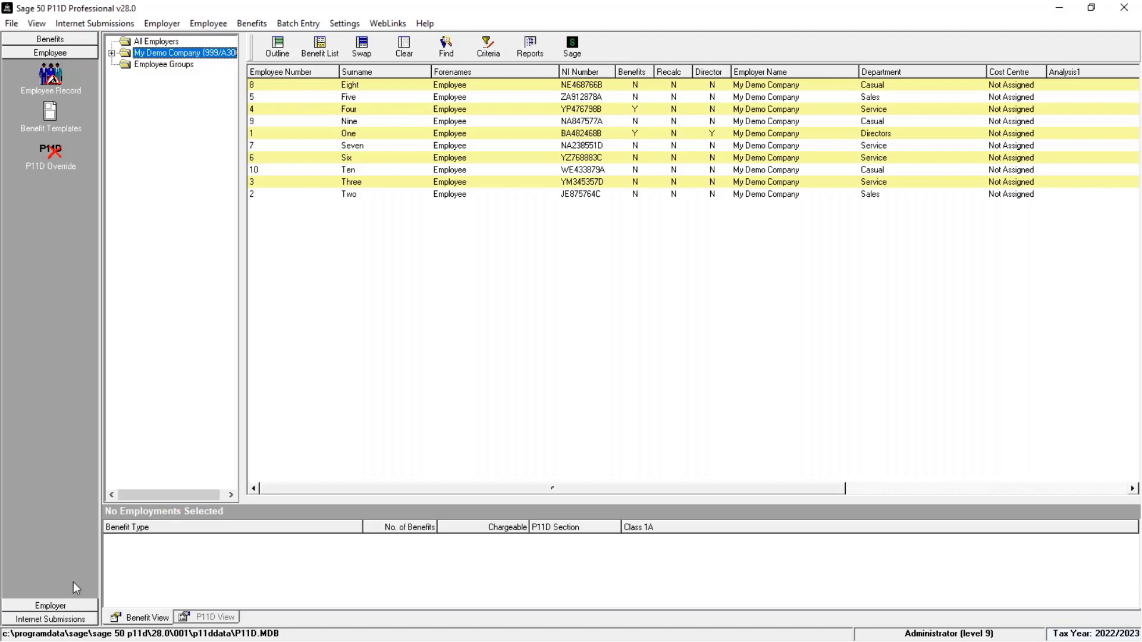
pyautogui.click(50, 605)
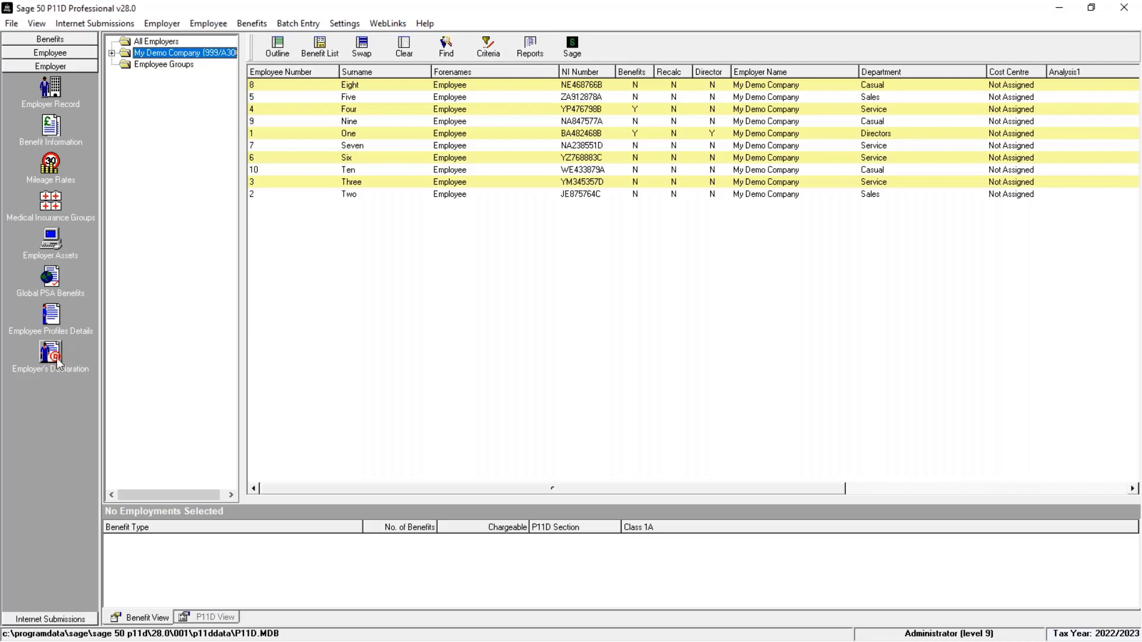
pyautogui.click(64, 620)
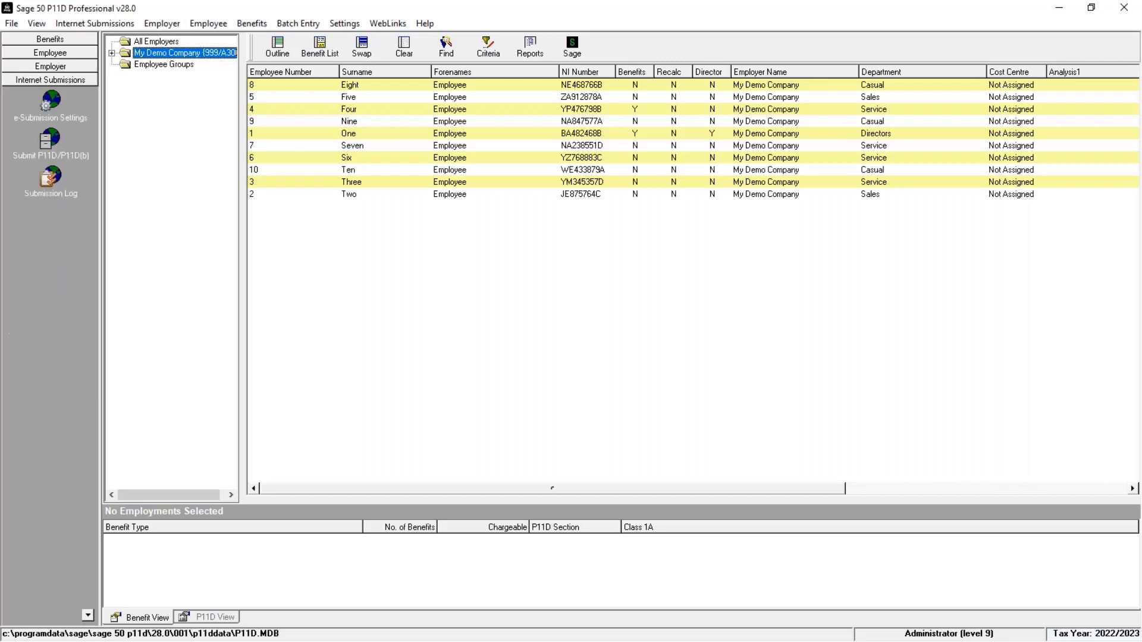
pyautogui.click(50, 39)
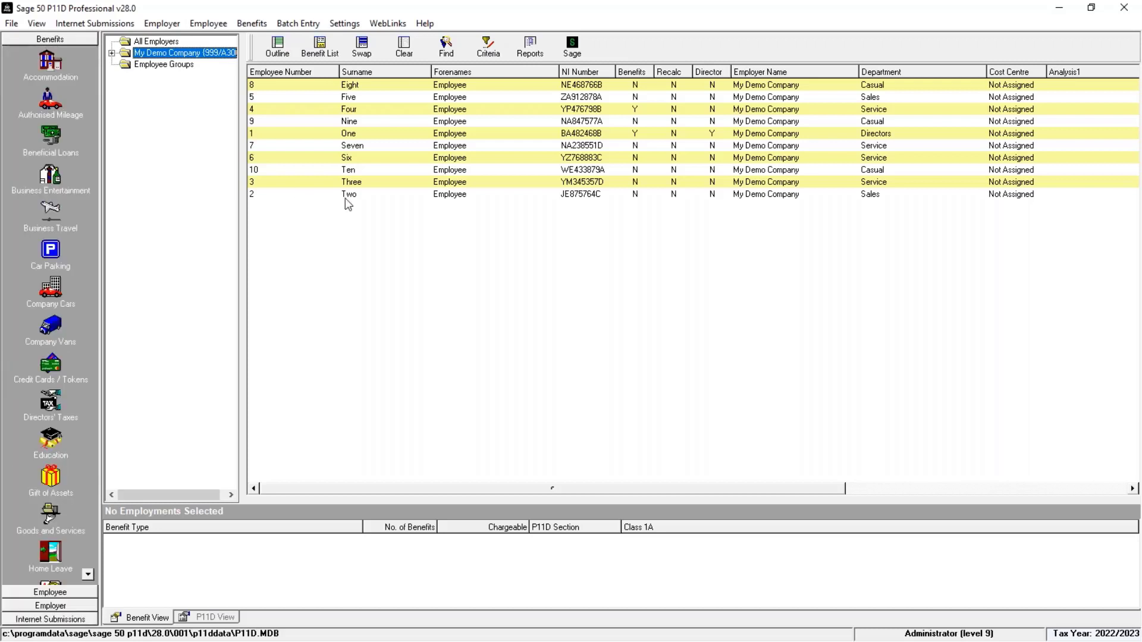
# Step: Open employee One's imported company car benefit record to review its vehicle details
pyautogui.click(621, 136)
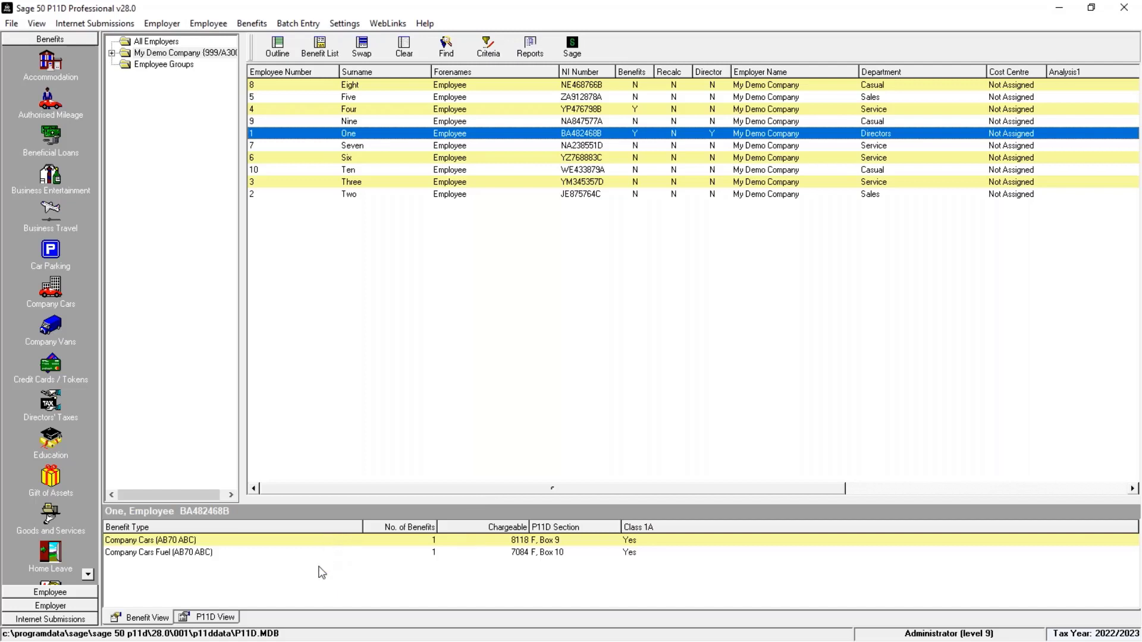
pyautogui.doubleClick(320, 541)
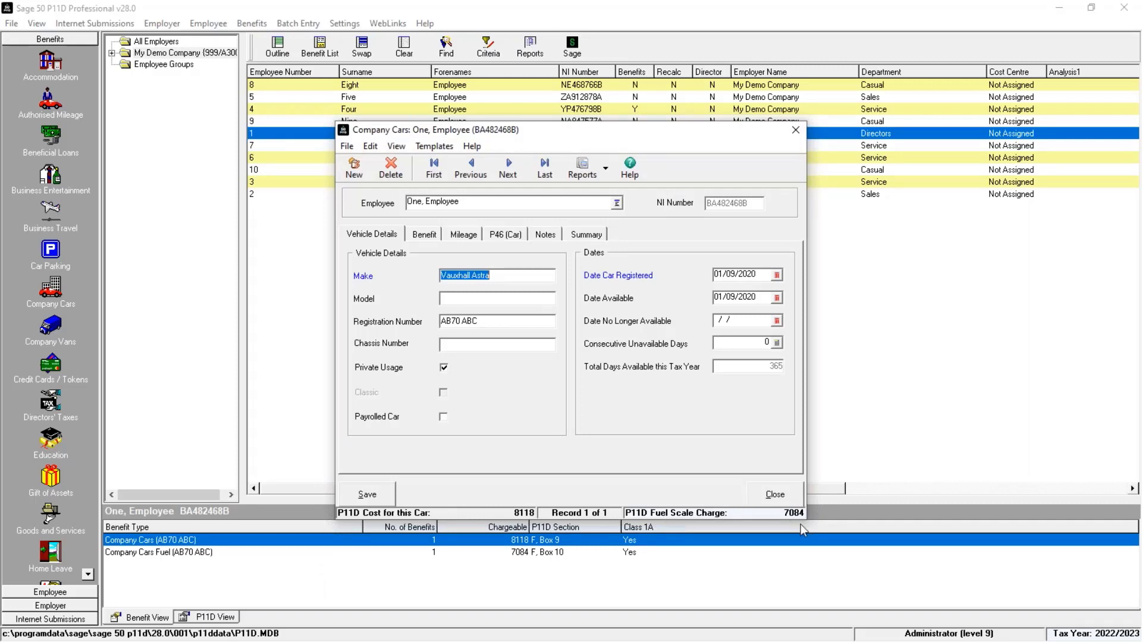
pyautogui.click(775, 496)
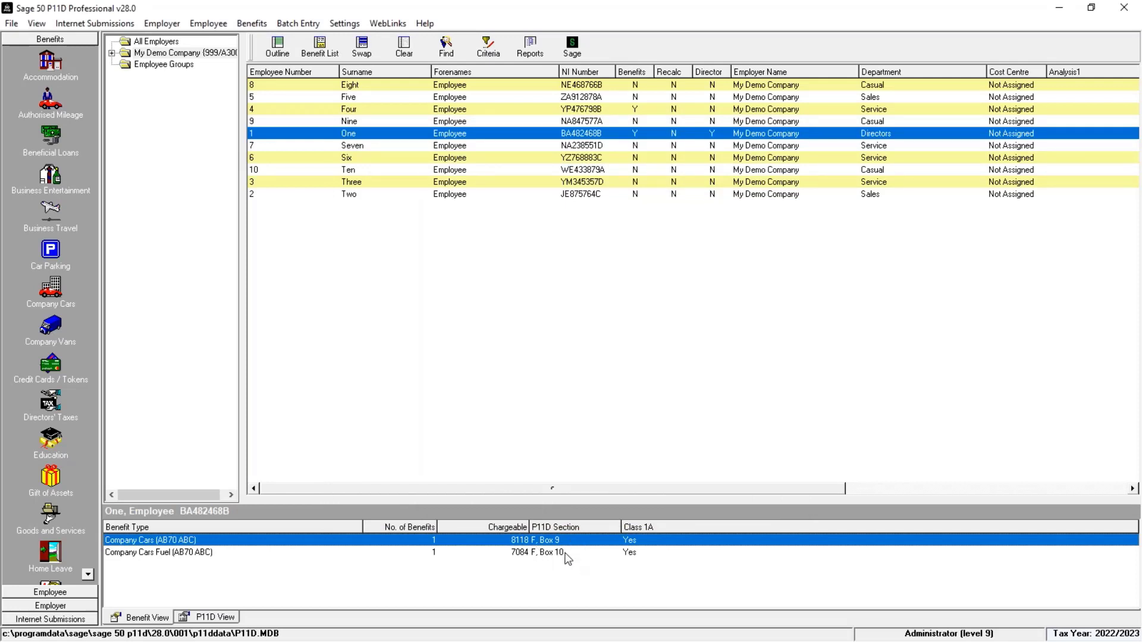
# Step: Review the car and car fuel section of employee One's P11D form
pyautogui.click(566, 555)
pyautogui.click(565, 542)
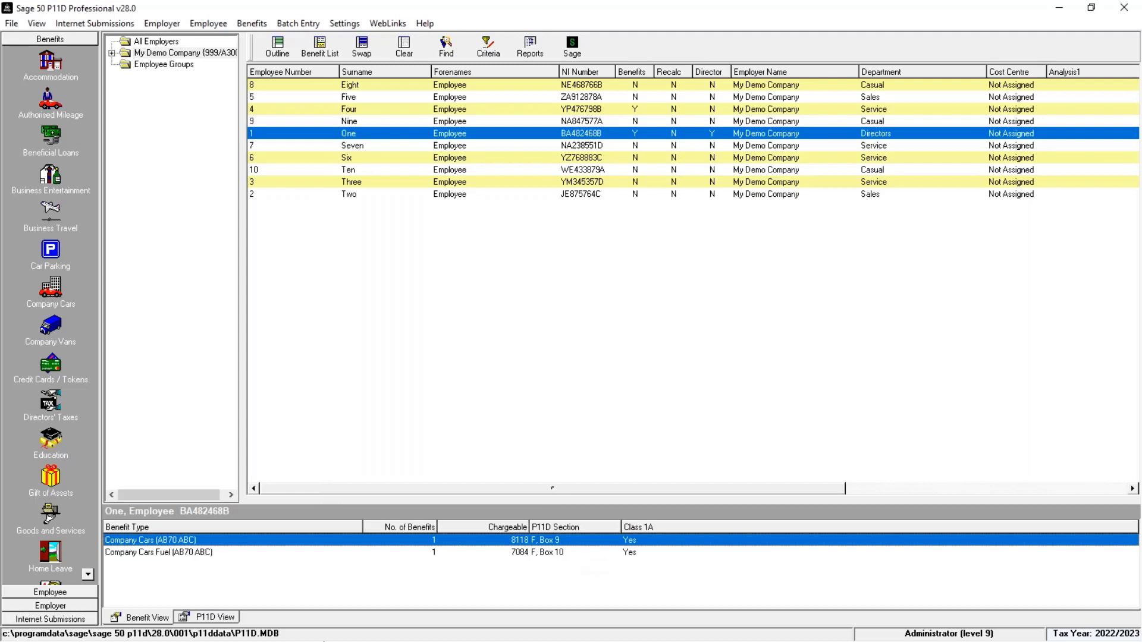
pyautogui.click(217, 618)
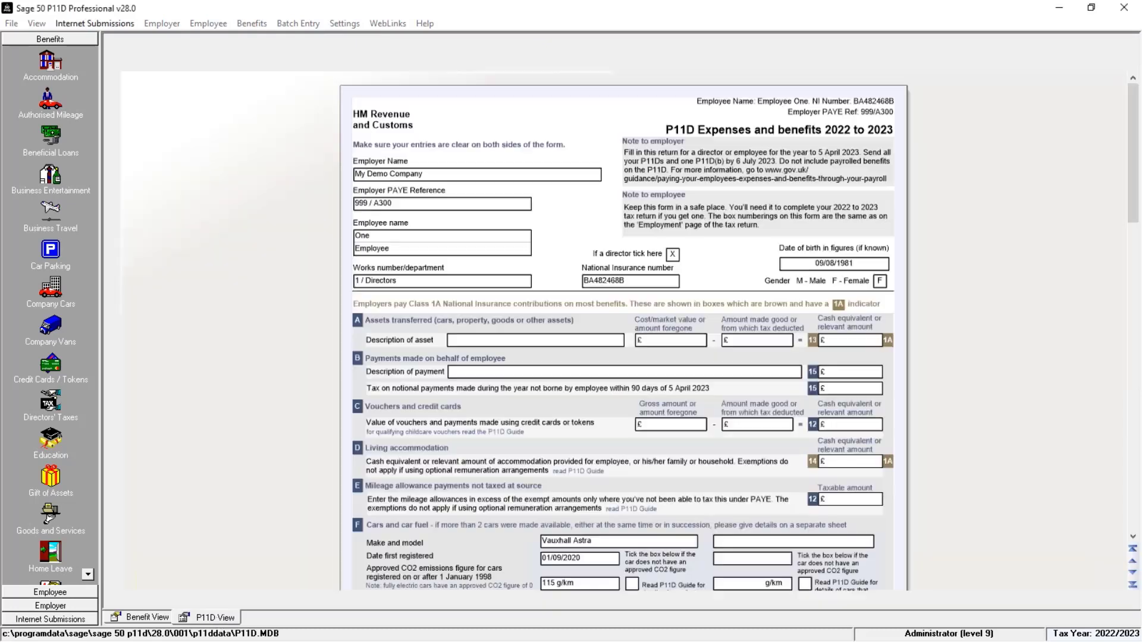
pyautogui.scroll(-4, 644, 356)
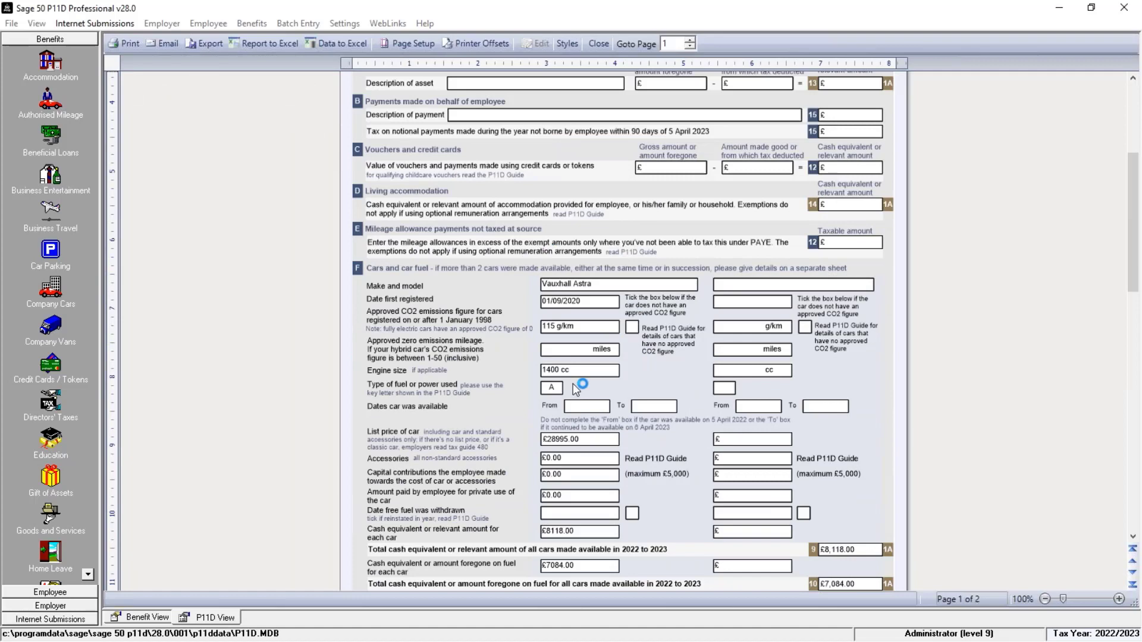
pyautogui.scroll(-1, 576, 390)
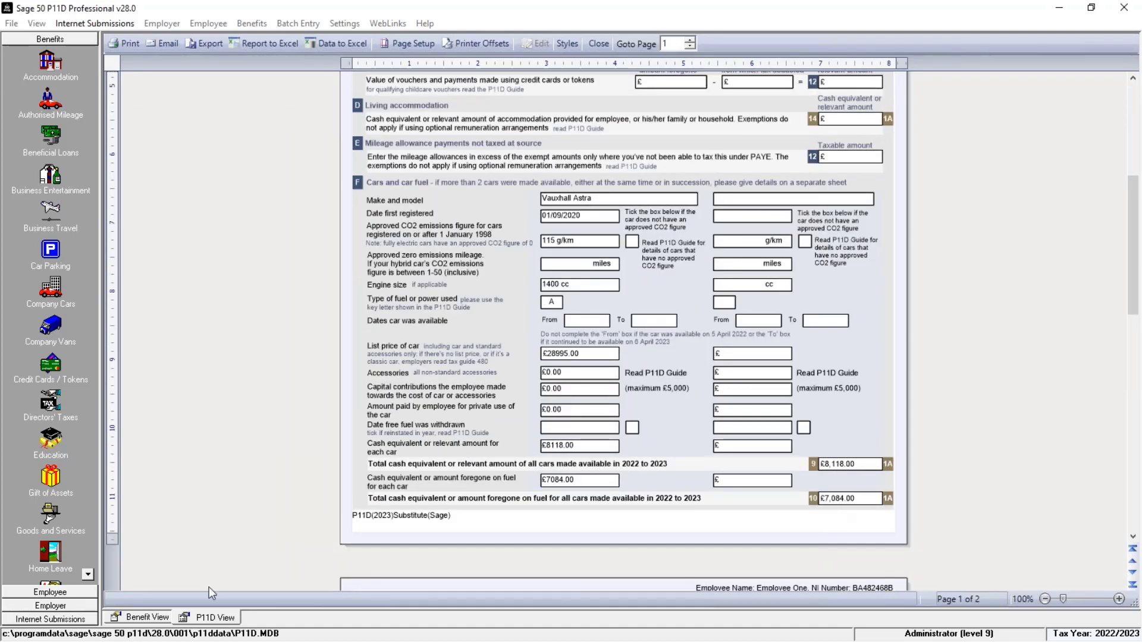
pyautogui.click(144, 618)
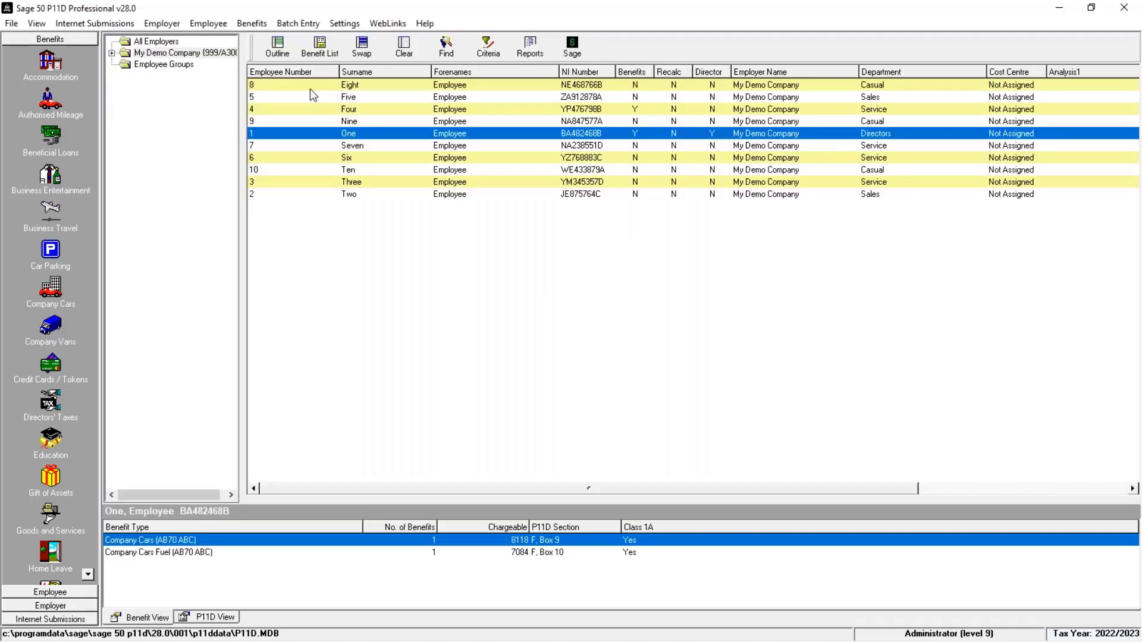
# Step: Open employee Four's imported beneficial loan record to review its transactions
pyautogui.click(556, 110)
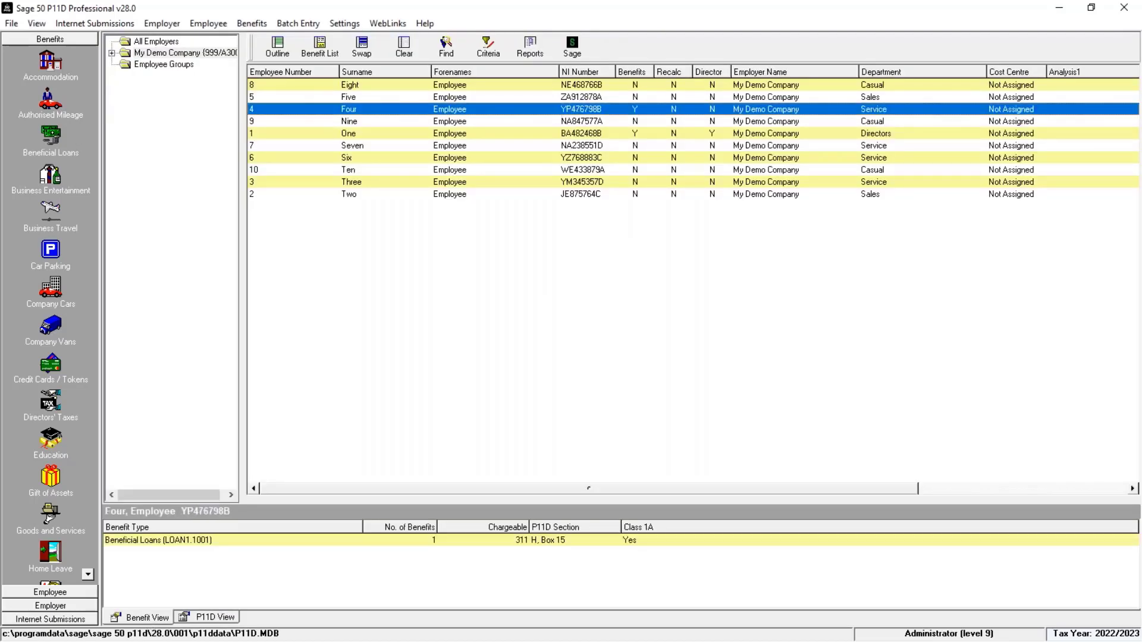
pyautogui.doubleClick(275, 544)
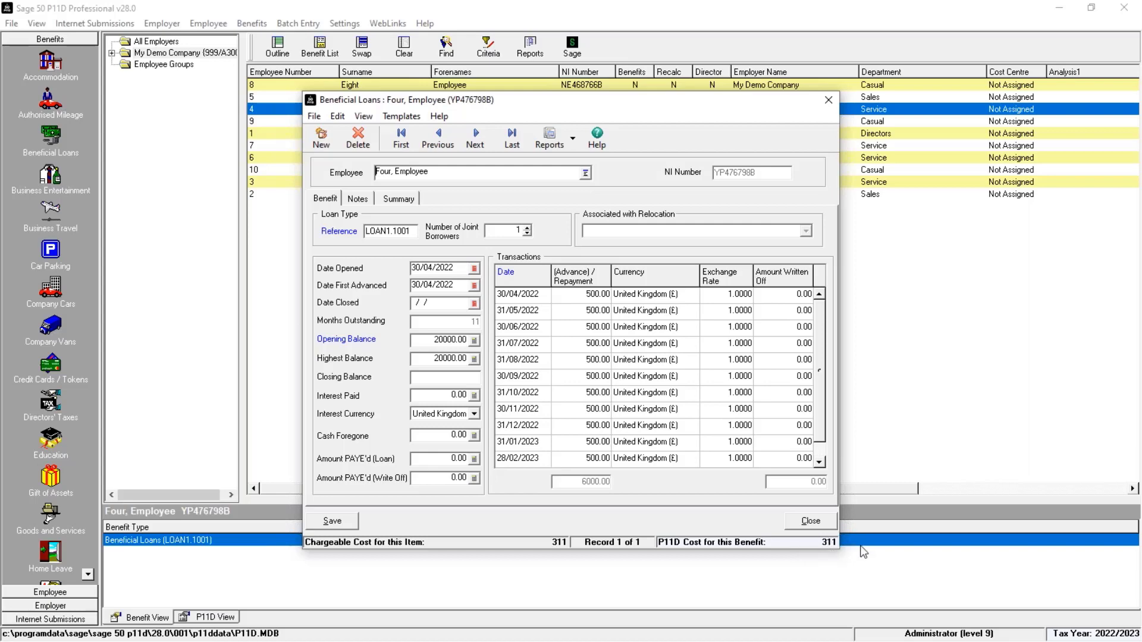
pyautogui.click(811, 521)
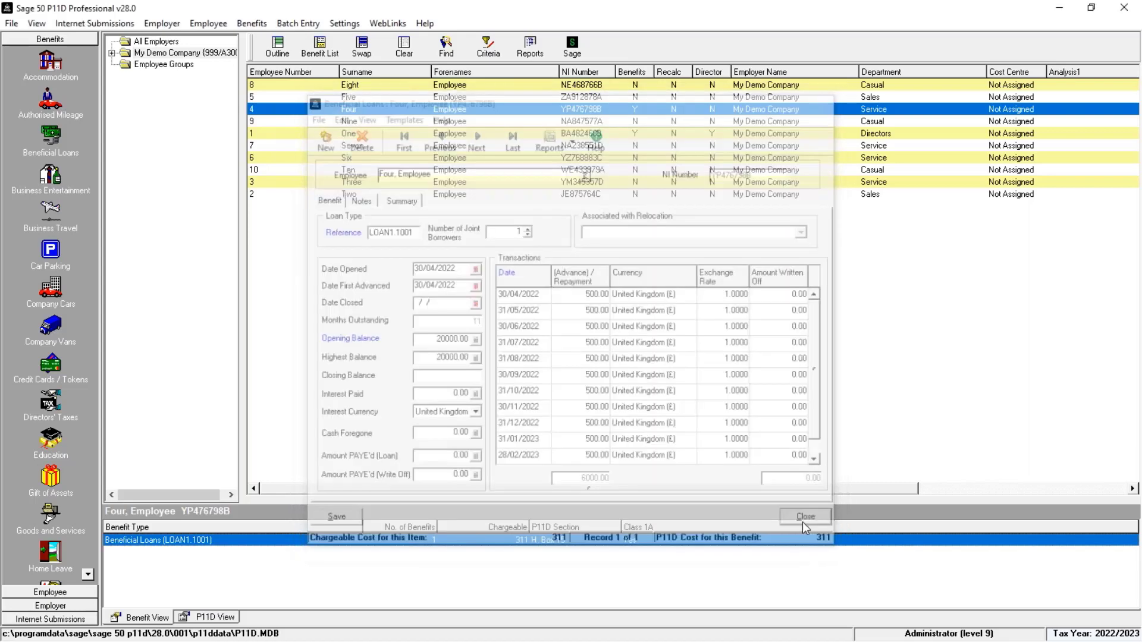
# Step: Review the interest-free and low interest loans section of employee Four's P11D form
pyautogui.click(214, 618)
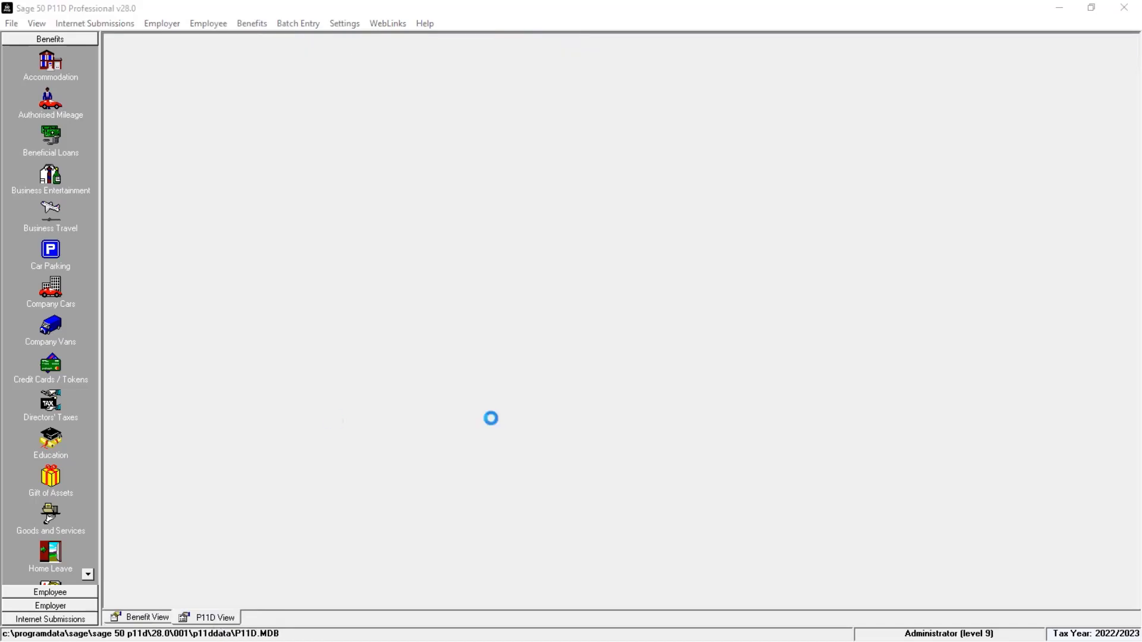
pyautogui.scroll(-15, 566, 415)
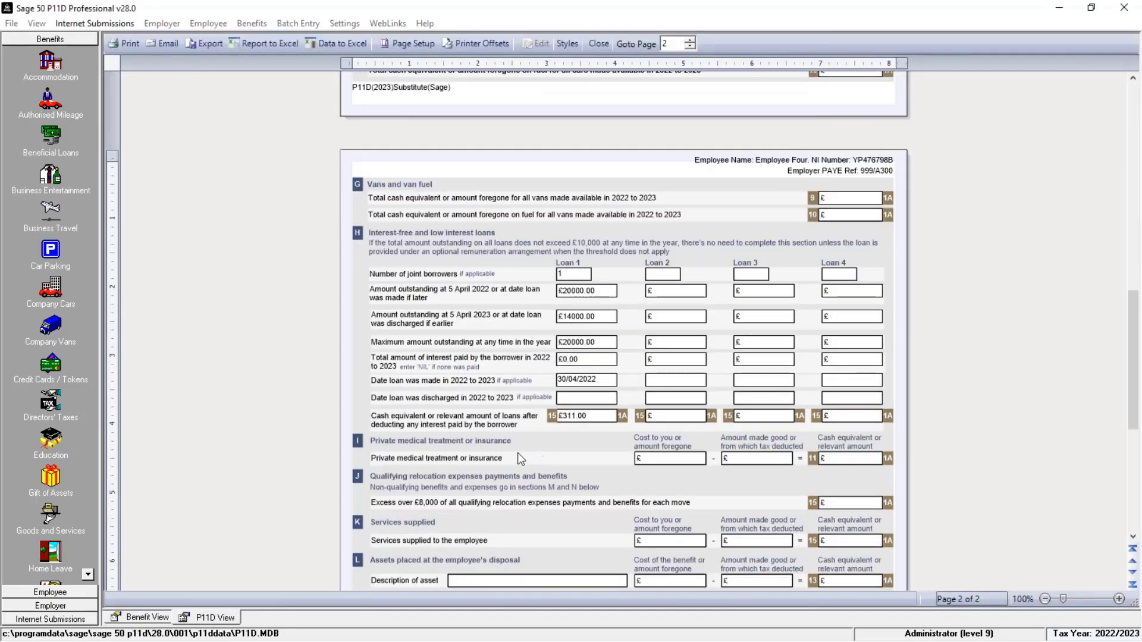
pyautogui.click(147, 617)
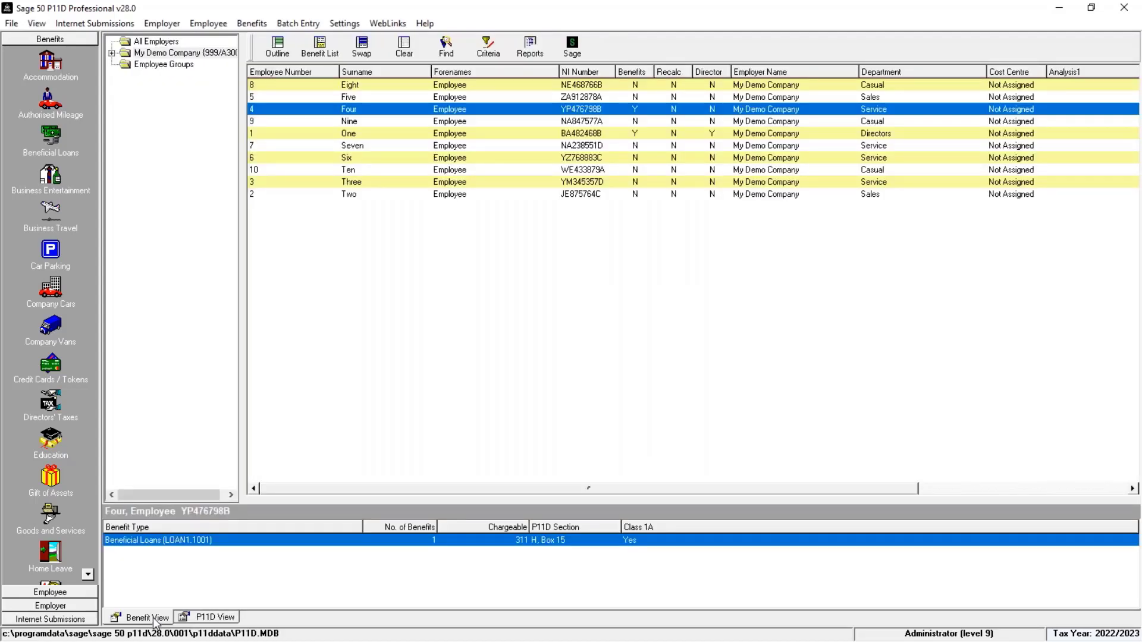
# Step: Select employee Two and open a new company car benefit record for them
pyautogui.click(474, 109)
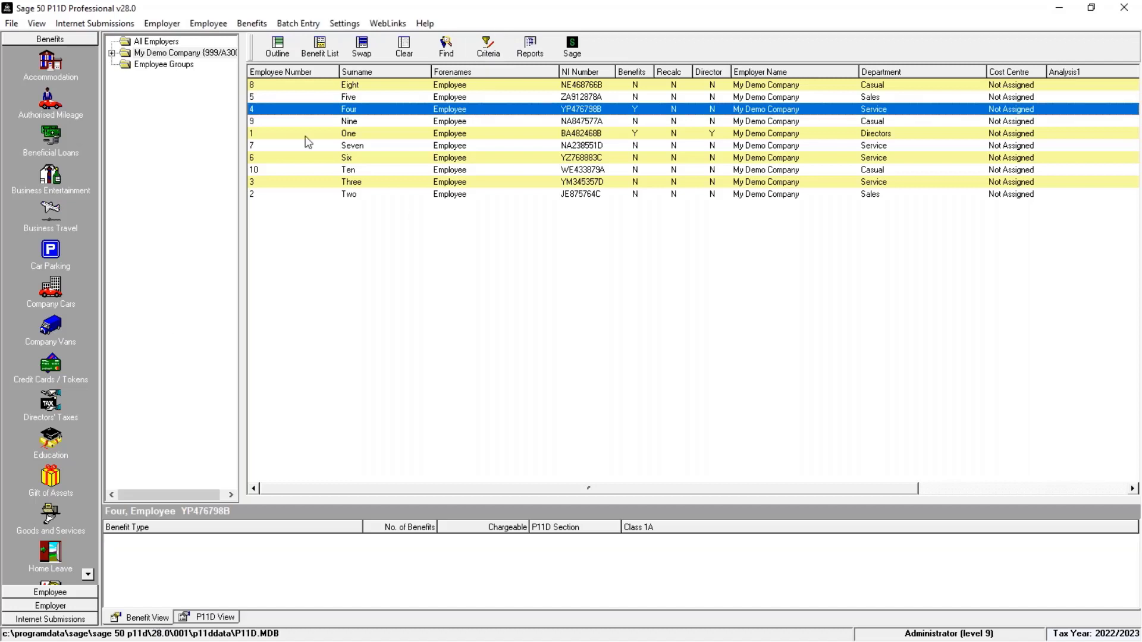
pyautogui.click(366, 194)
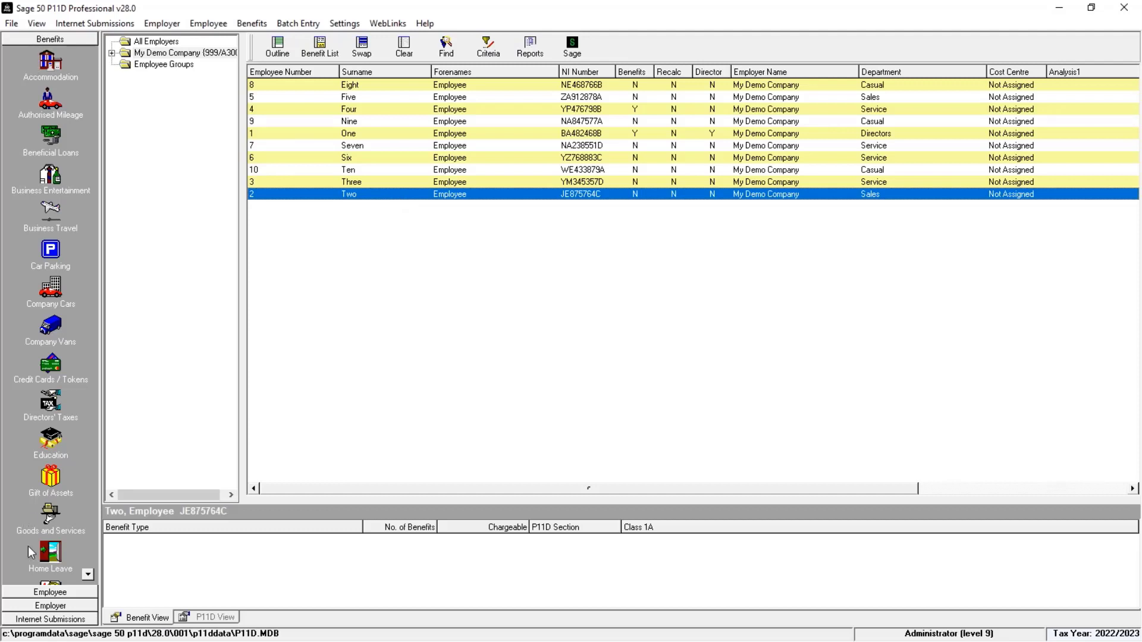
pyautogui.click(88, 577)
pyautogui.click(88, 576)
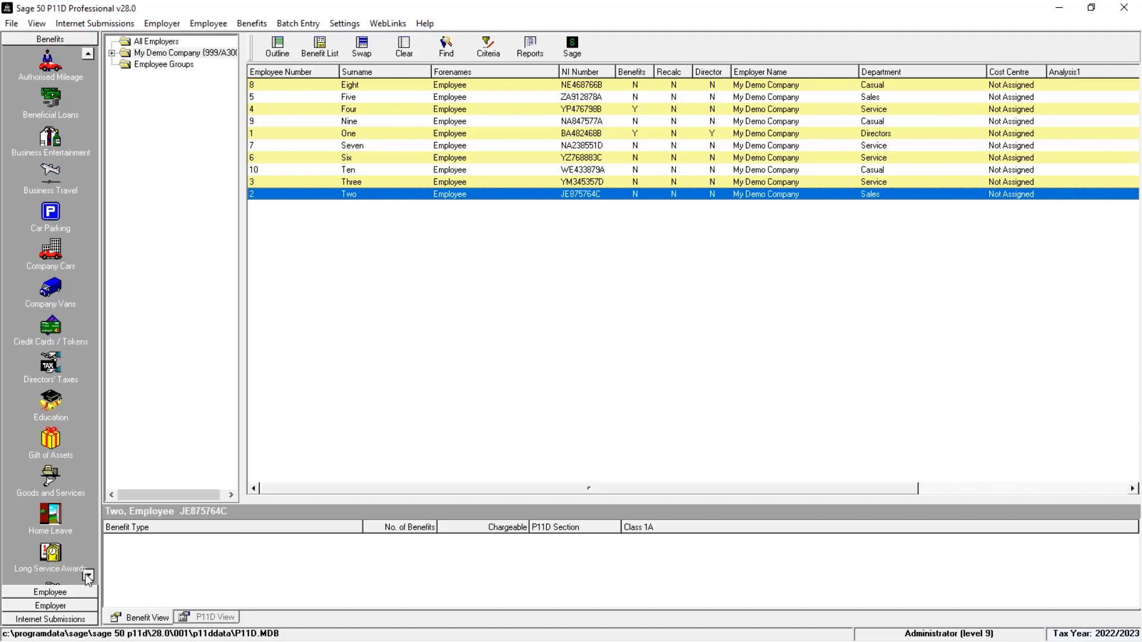
pyautogui.click(88, 577)
pyautogui.click(88, 577)
pyautogui.click(88, 577)
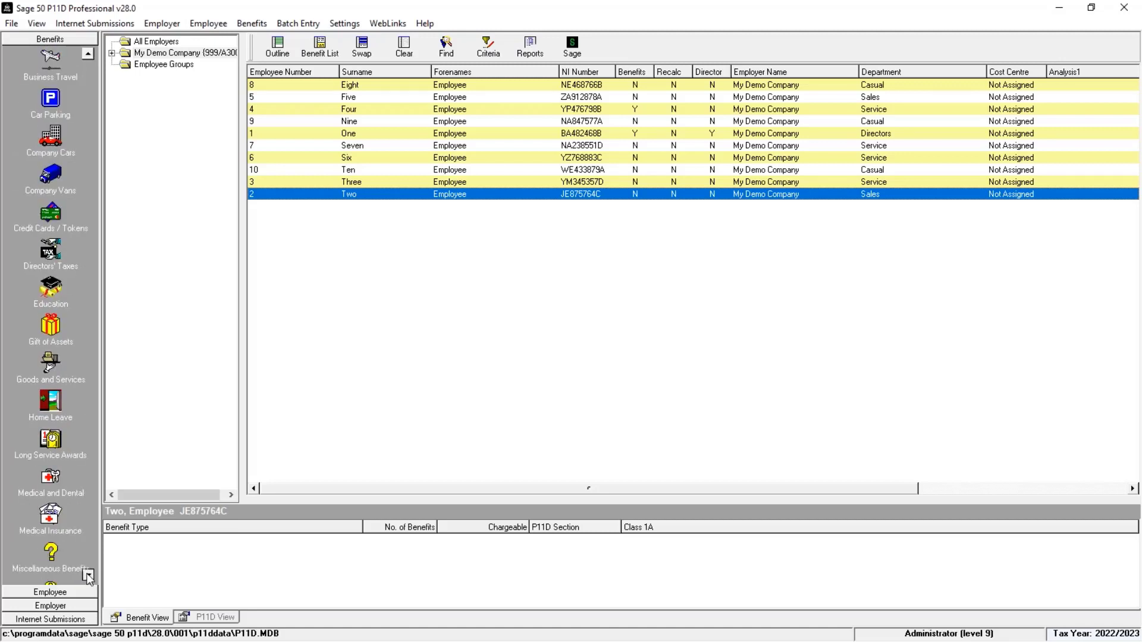
pyautogui.click(88, 576)
pyautogui.click(88, 576)
pyautogui.click(89, 577)
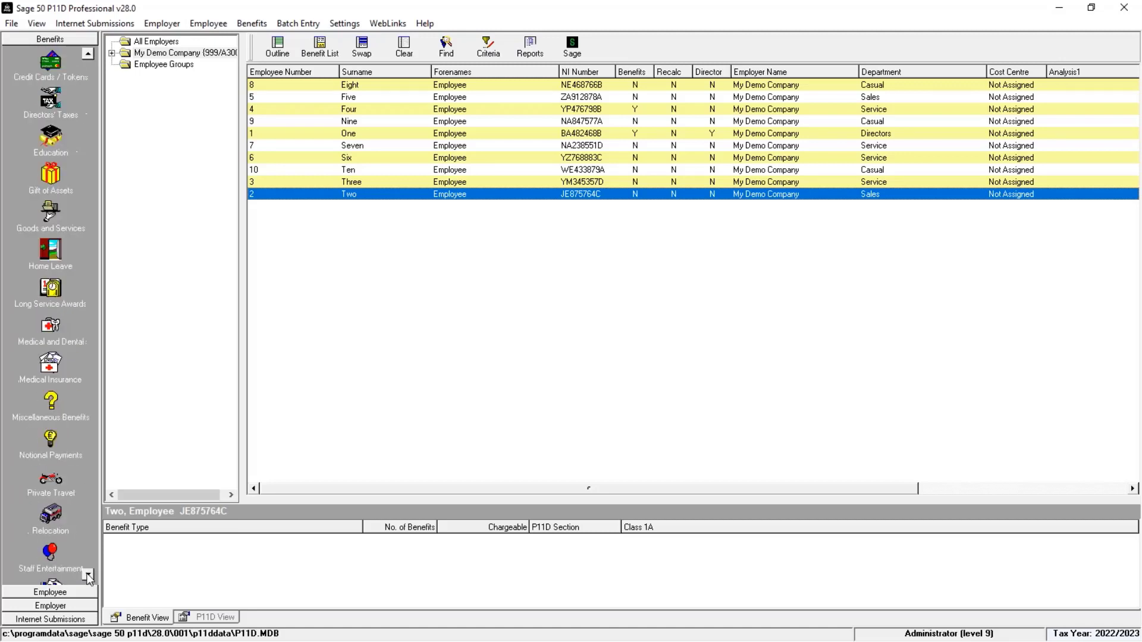
pyautogui.click(88, 577)
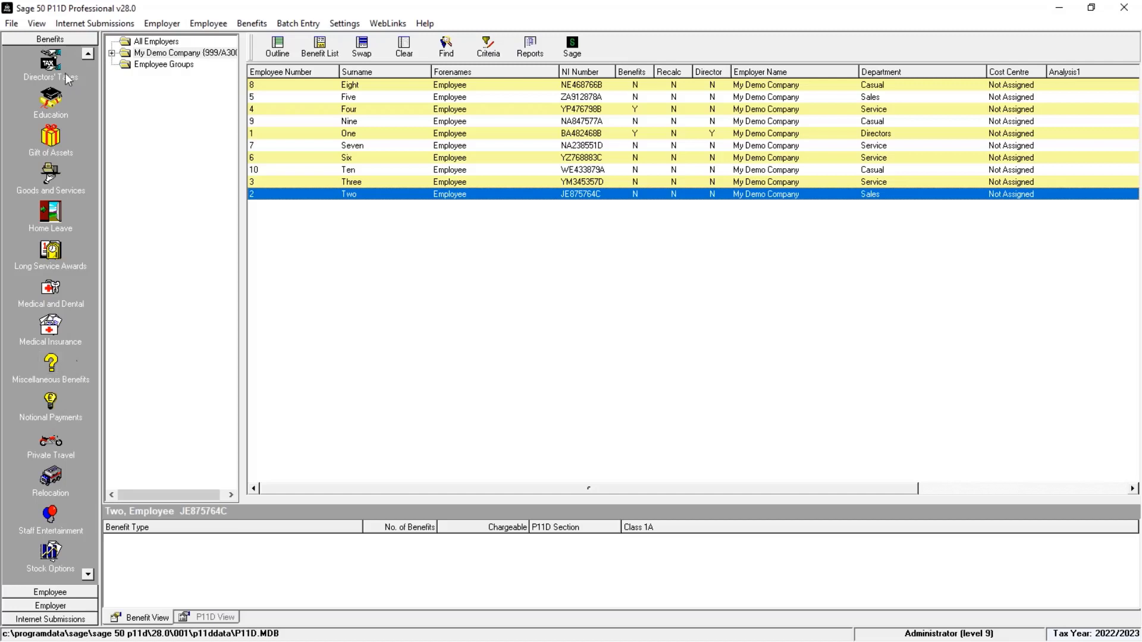
pyautogui.click(88, 55)
pyautogui.click(88, 55)
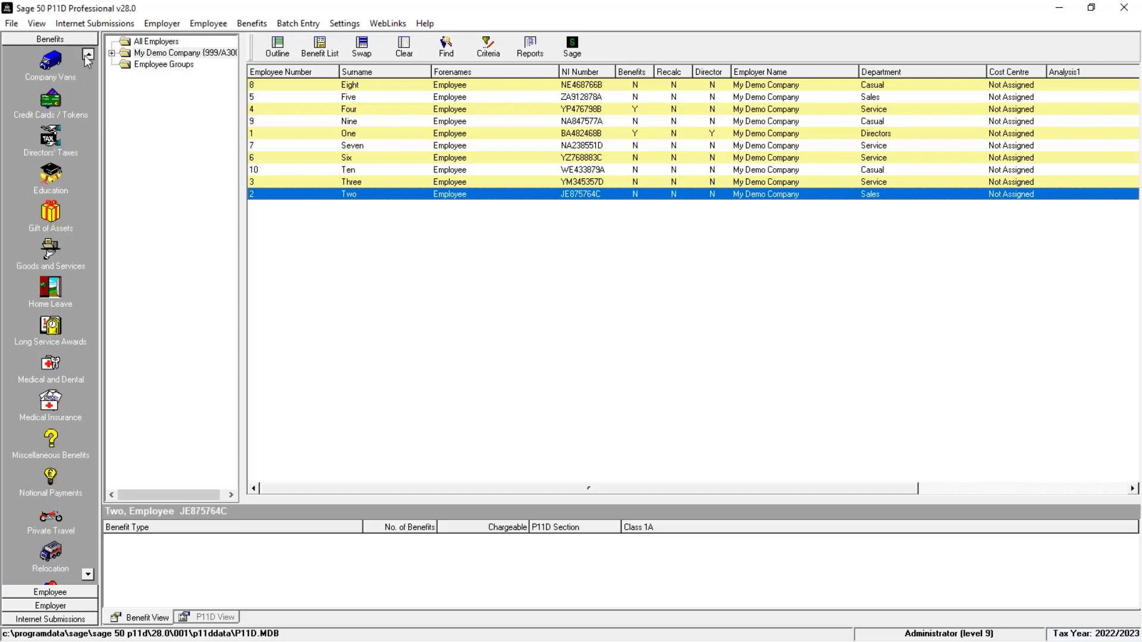
pyautogui.click(88, 54)
pyautogui.click(88, 55)
pyautogui.click(88, 55)
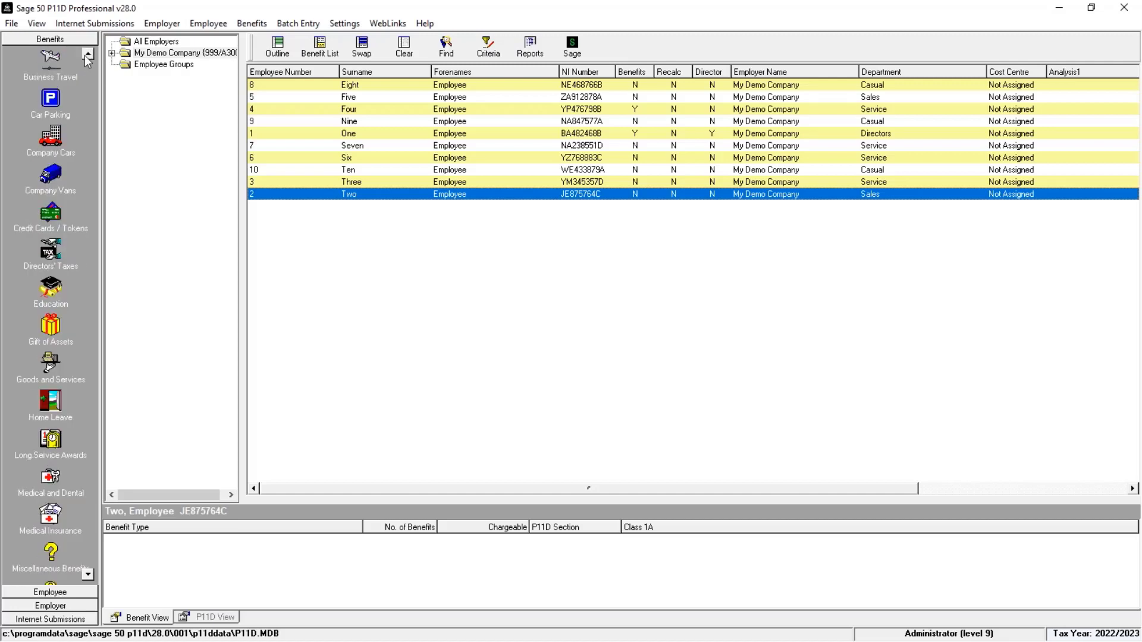
pyautogui.click(53, 142)
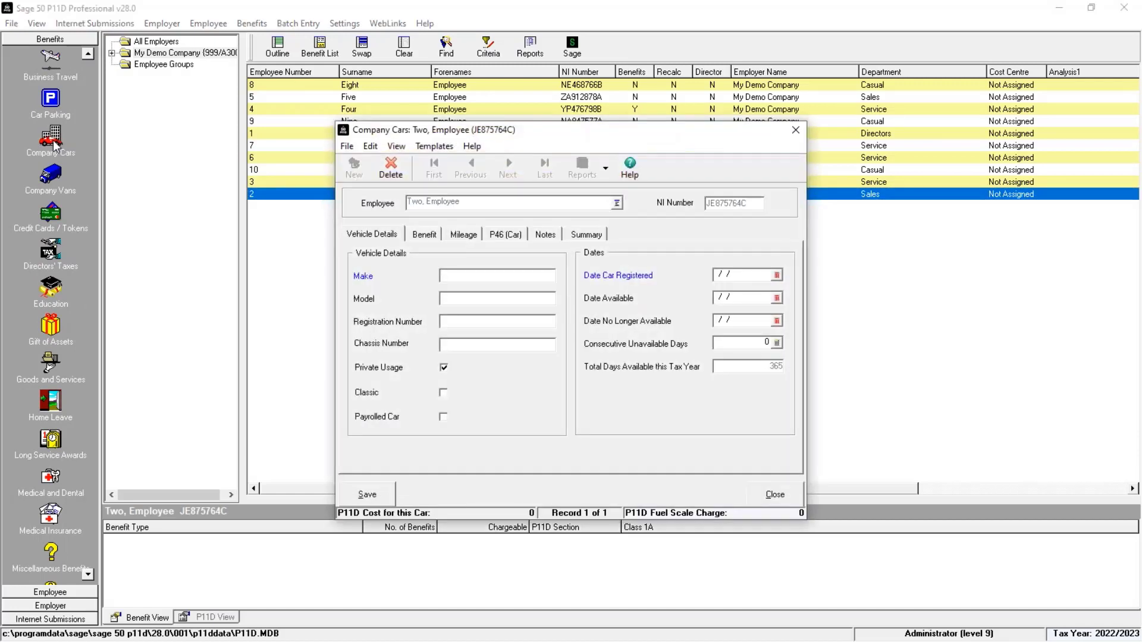
# Step: Enter the car as a Mini Cooper, registration AB71 ABC, first registered 01/09/2021
pyautogui.write('Mini')
pyautogui.press('Tab')
pyautogui.write('Co')
pyautogui.write('oper')
pyautogui.write('AB')
pyautogui.write('671')
pyautogui.press('BackSpace')
pyautogui.press('BackSpace')
pyautogui.press('BackSpace')
pyautogui.write('71 ABC')
pyautogui.press('Tab')
pyautogui.press('Tab')
pyautogui.press('Tab')
pyautogui.press('Tab')
pyautogui.write('01/09/2021')
pyautogui.press('Tab')
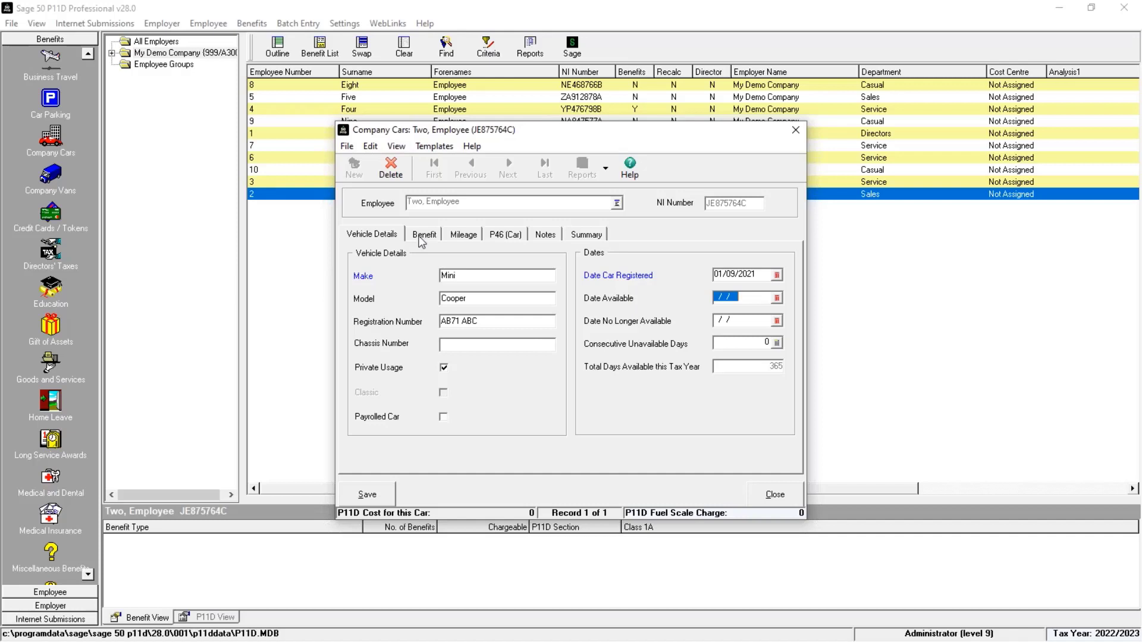
# Step: Enter the car's benefit details: engine size 1500, Petrol fuel, CO2 emissions 150 and list price 29995
pyautogui.click(423, 236)
pyautogui.write('1500')
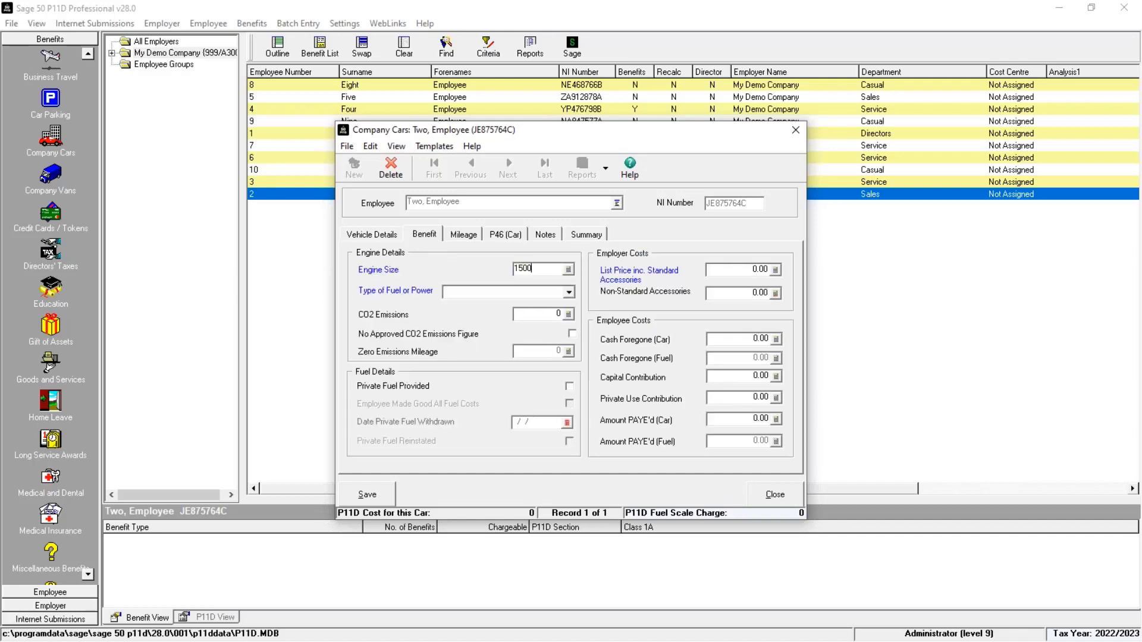
pyautogui.press('Tab')
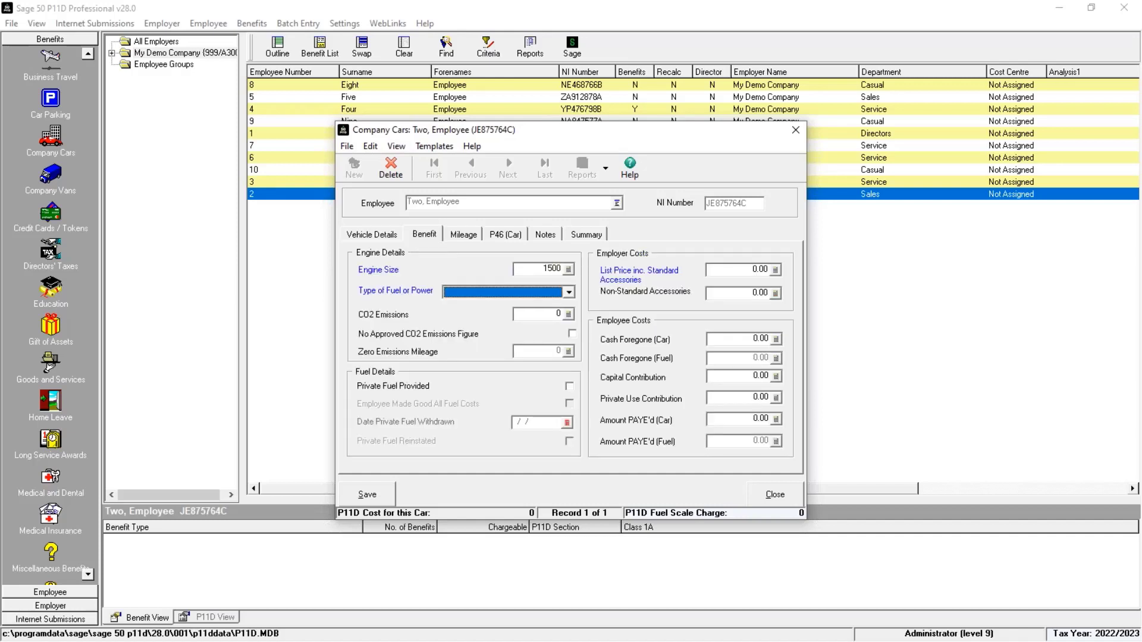
pyautogui.press('p')
pyautogui.press('Tab')
pyautogui.write('150')
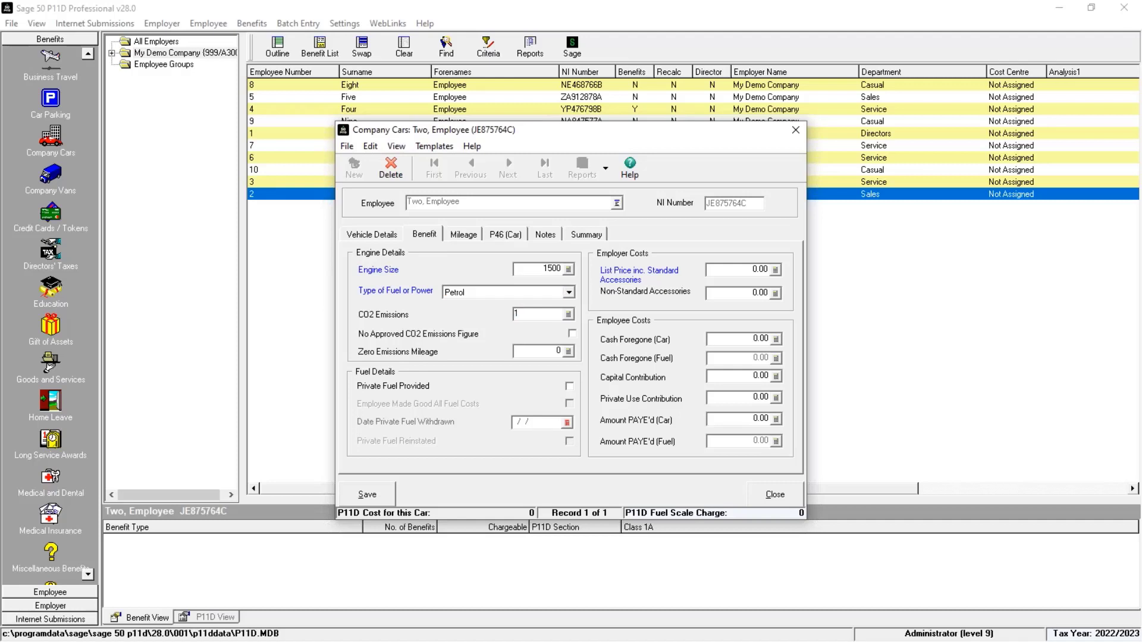
pyautogui.press('Tab')
pyautogui.press('Tab')
pyautogui.press('Tab')
pyautogui.write('29995')
pyautogui.press('Tab')
# Step: Save the new company car record and close it
pyautogui.click(546, 235)
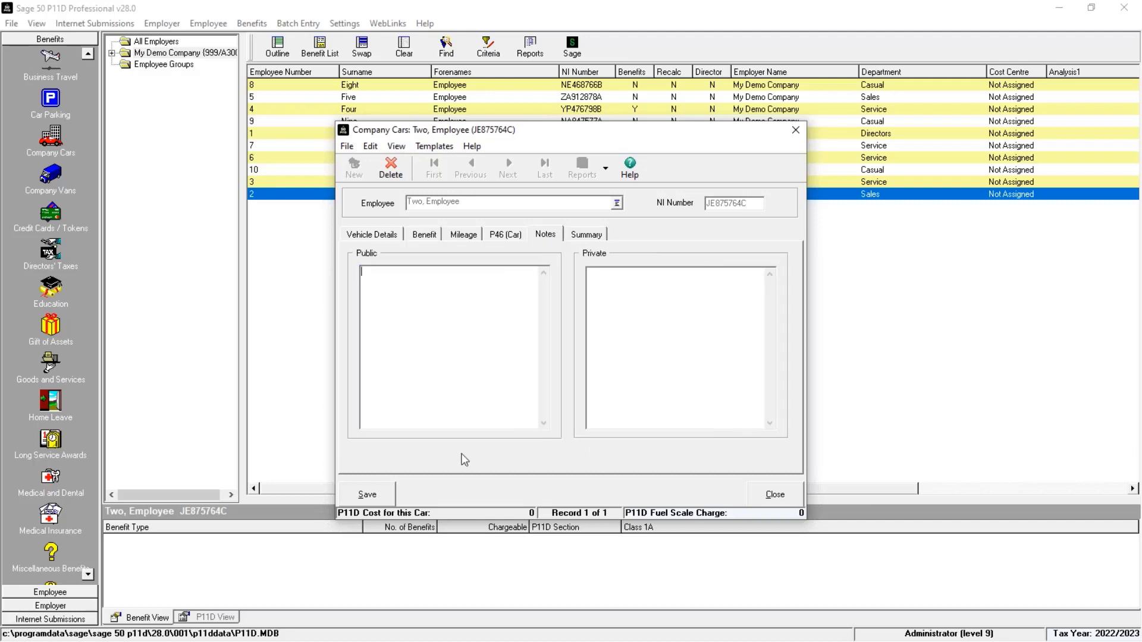
pyautogui.click(368, 495)
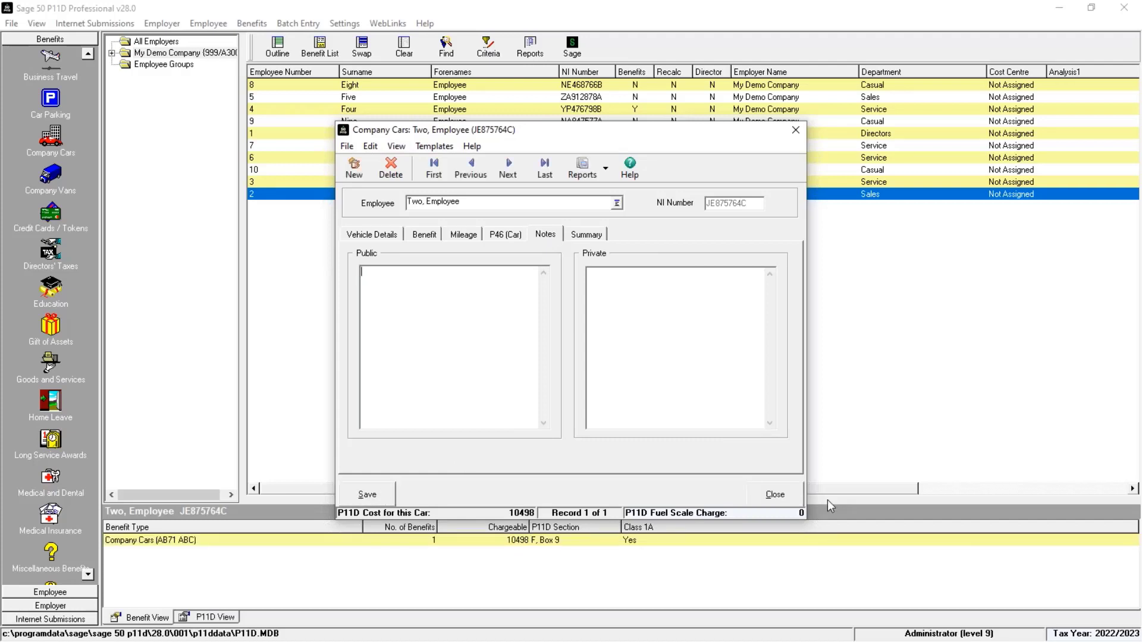
pyautogui.click(775, 495)
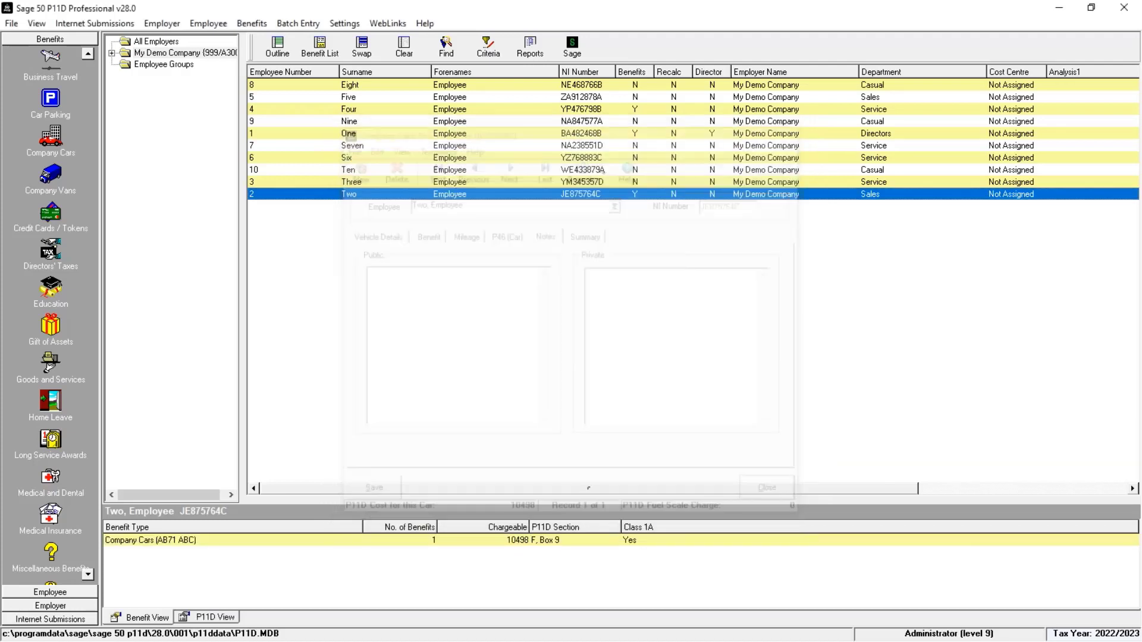
# Step: Reopen employee Two's company car record to review its vehicle and benefit details, then close it
pyautogui.doubleClick(503, 541)
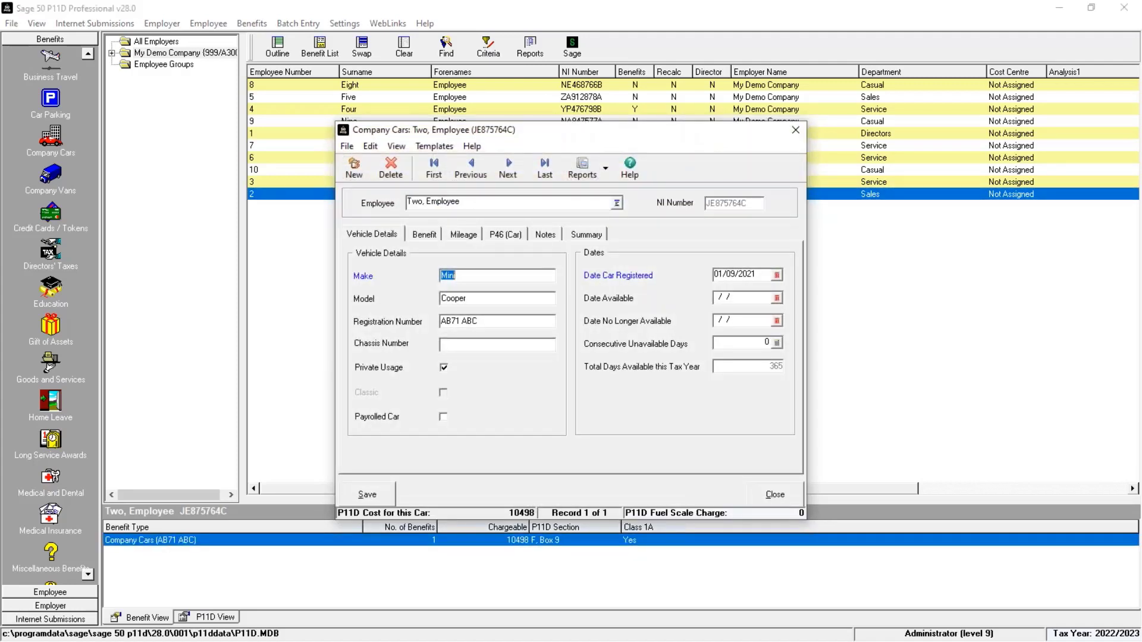
pyautogui.click(435, 235)
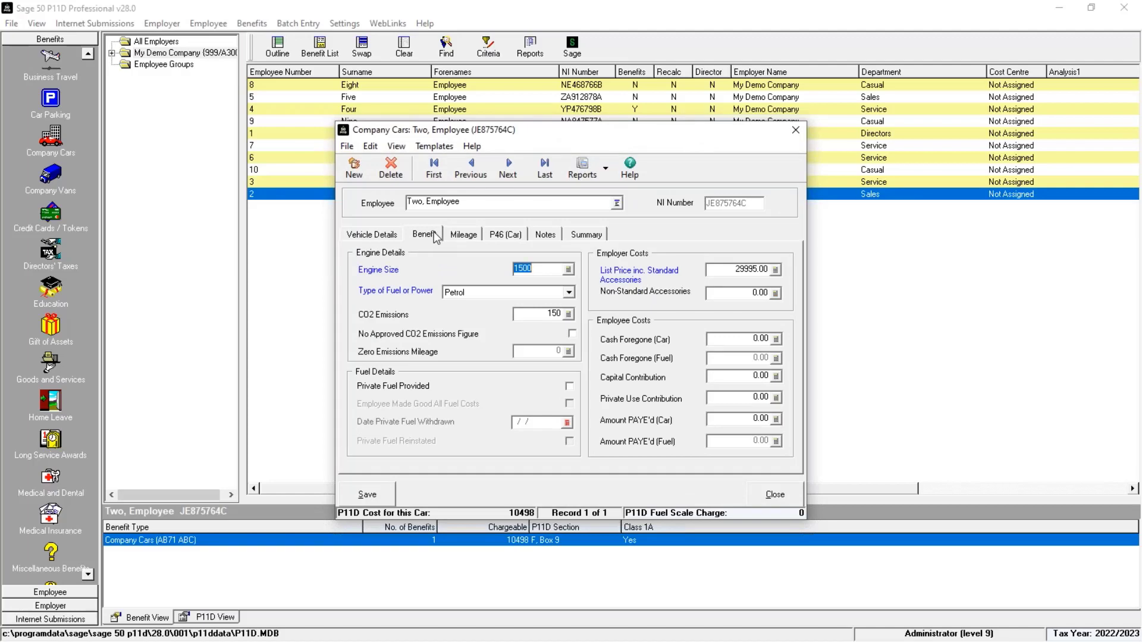
pyautogui.click(775, 495)
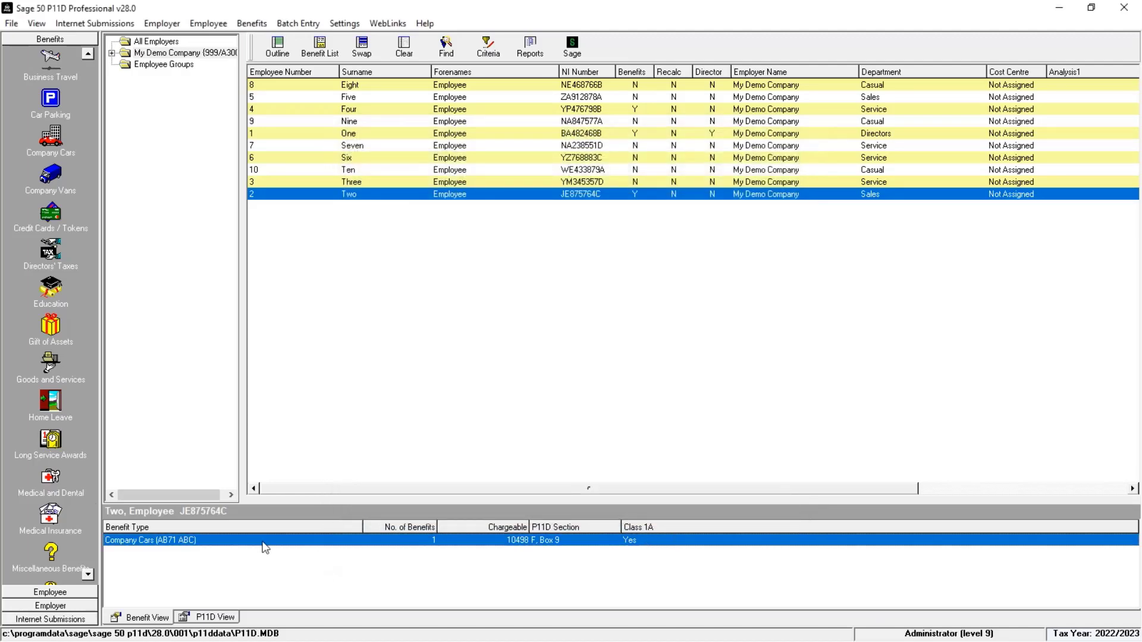
# Step: Add a medical insurance benefit for employee Two commencing 01/09/2022 with an annual premium of 250
pyautogui.click(87, 575)
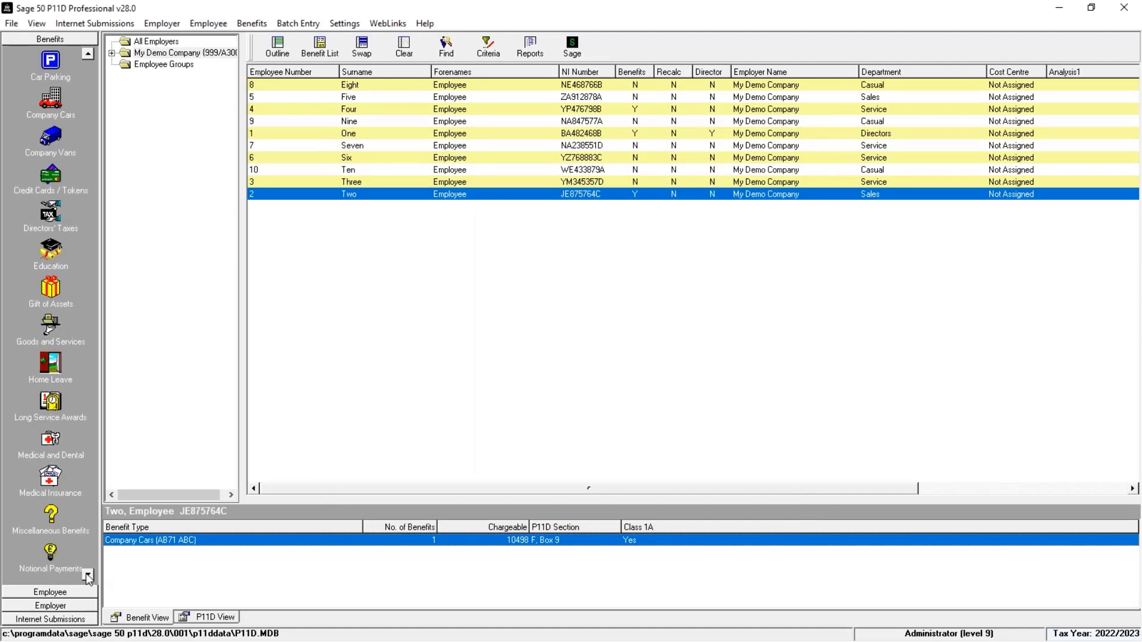
pyautogui.click(55, 483)
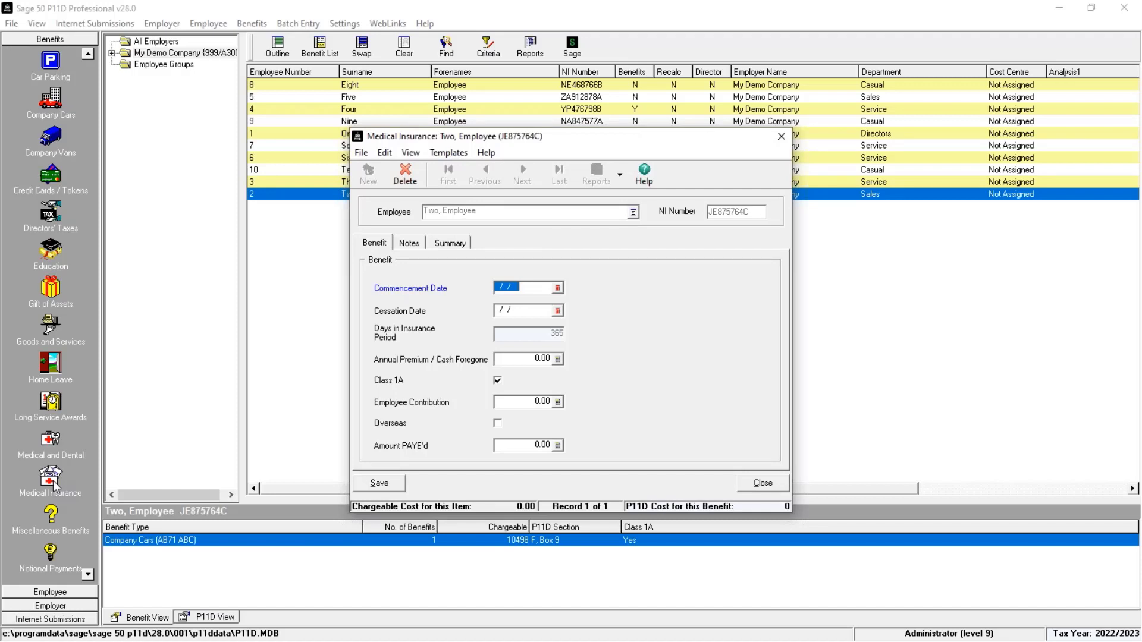
pyautogui.write('01/09/22')
pyautogui.press('Tab')
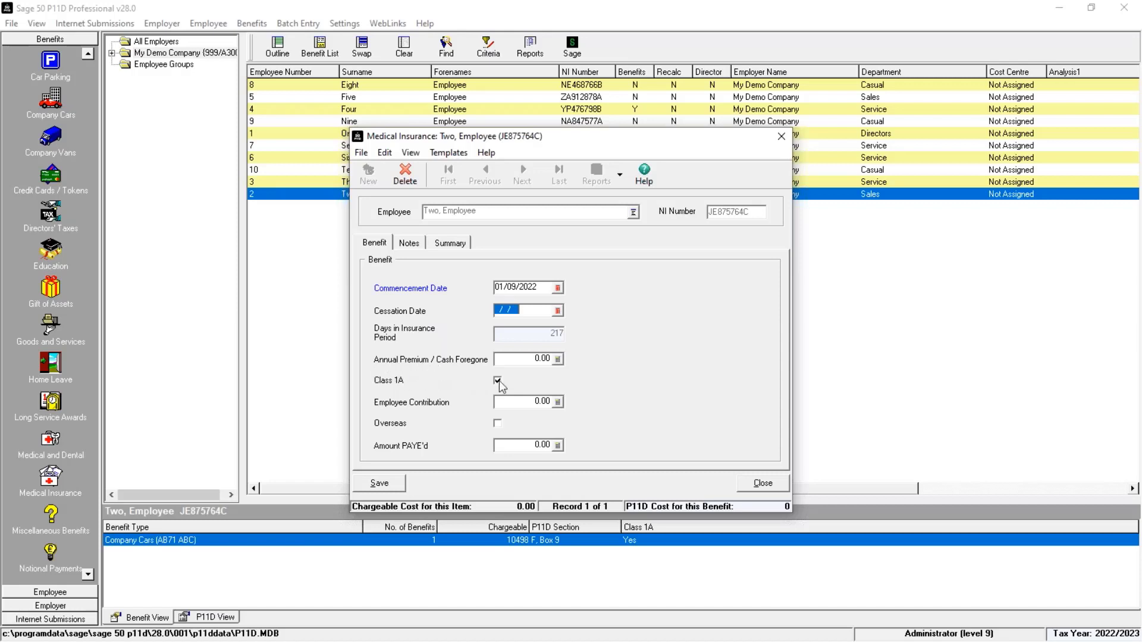
pyautogui.click(517, 359)
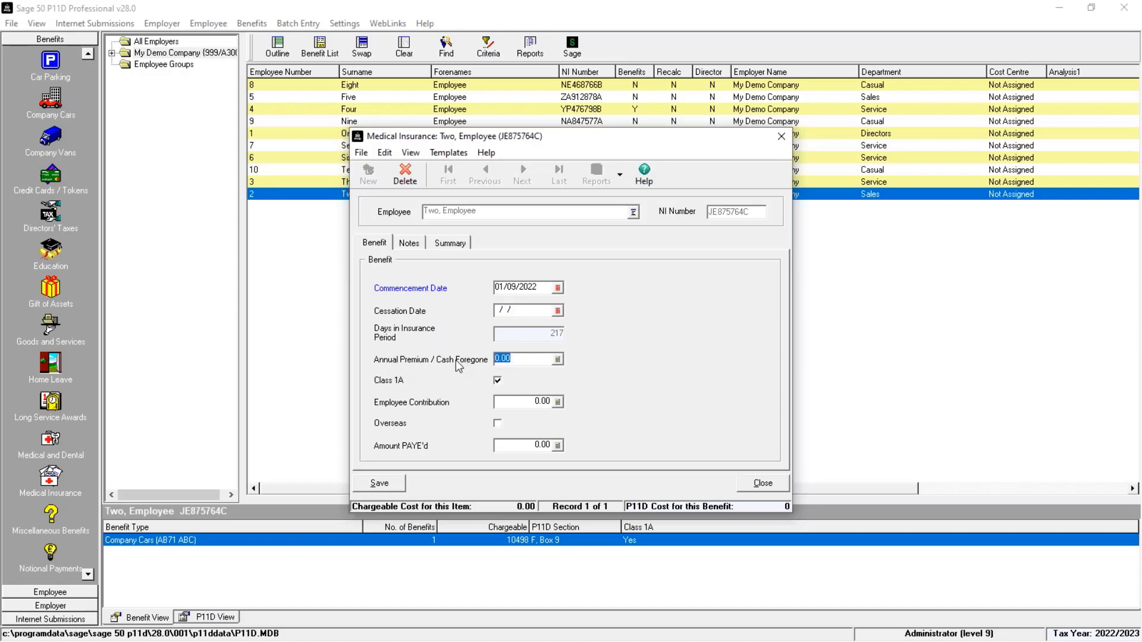
pyautogui.write('250')
pyautogui.press('Tab')
# Step: Add the public note 'BUPA scheme', save the medical insurance record and close it
pyautogui.click(418, 243)
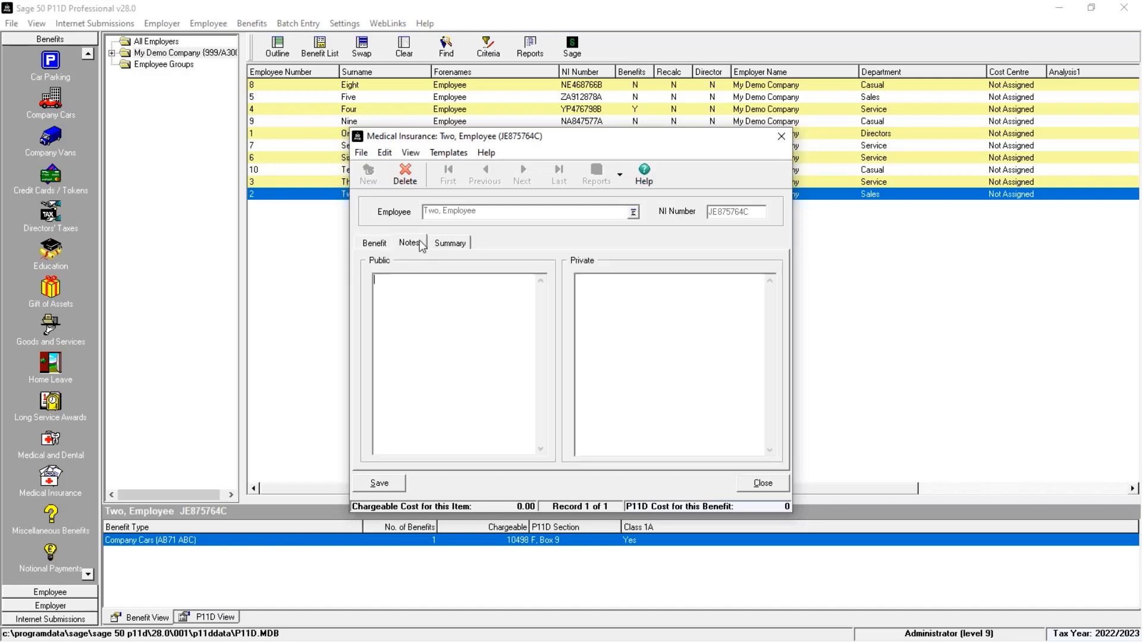
pyautogui.write('BUPA scheme')
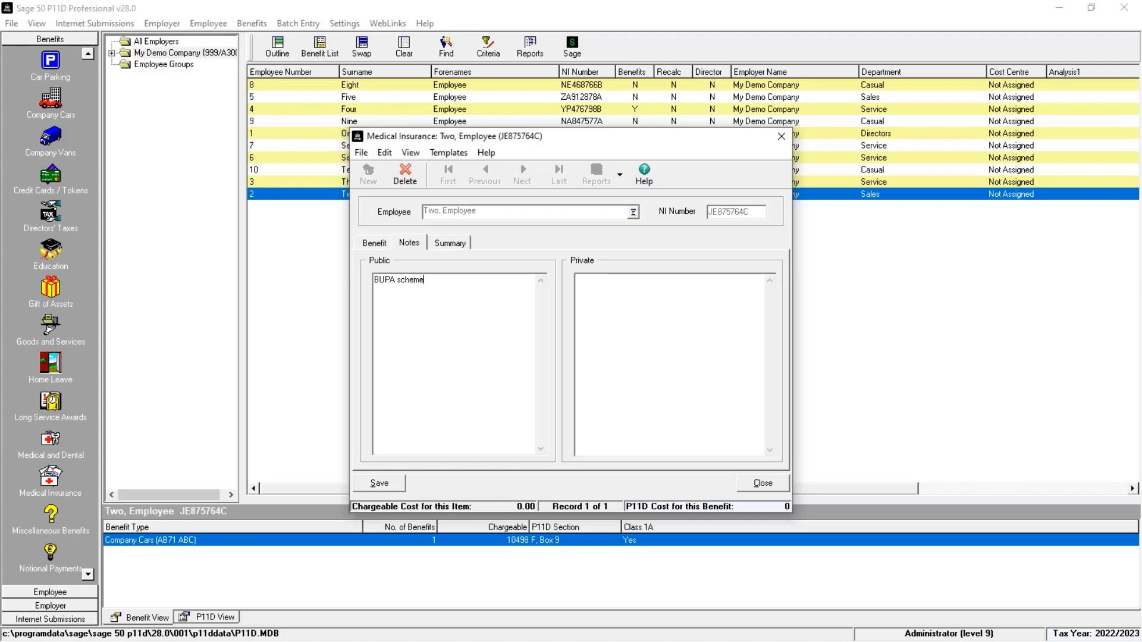
pyautogui.click(372, 481)
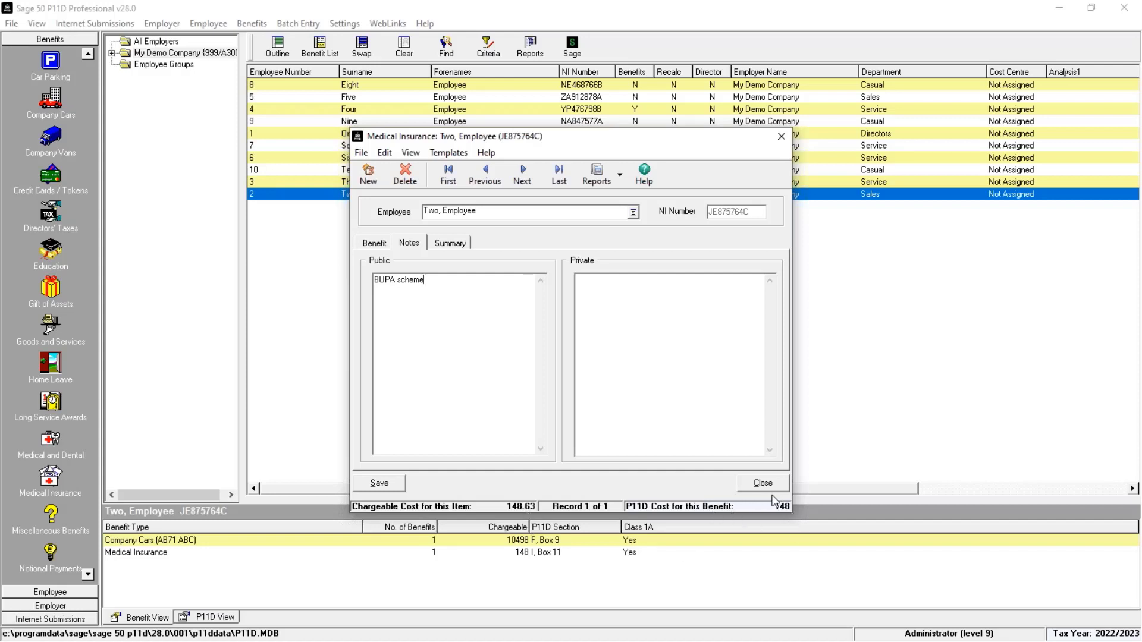
pyautogui.click(379, 243)
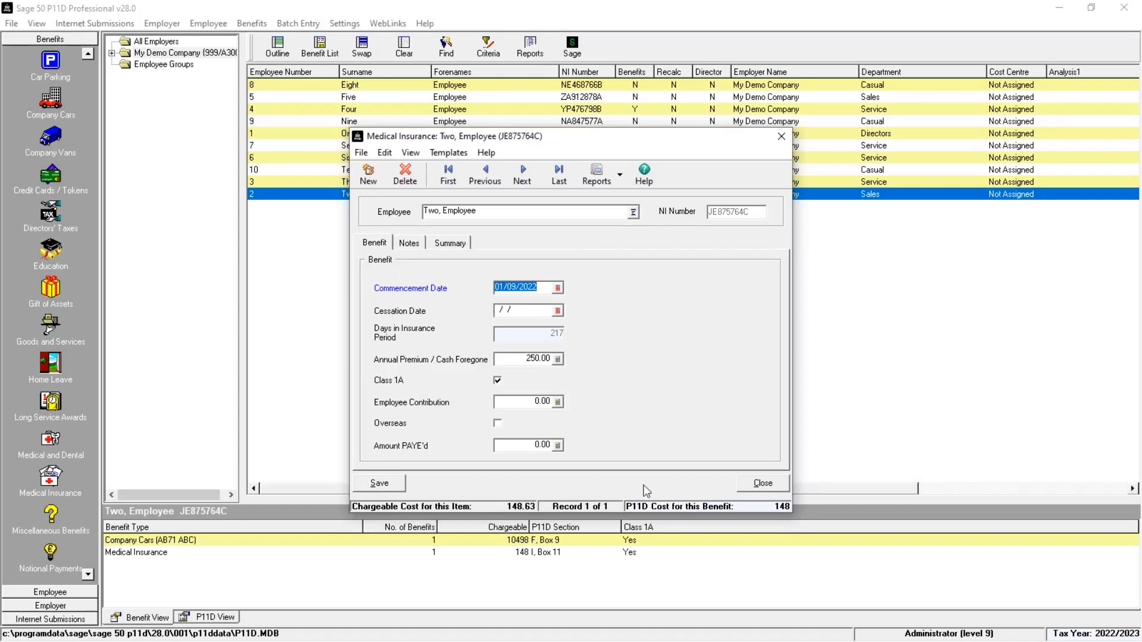
pyautogui.click(762, 483)
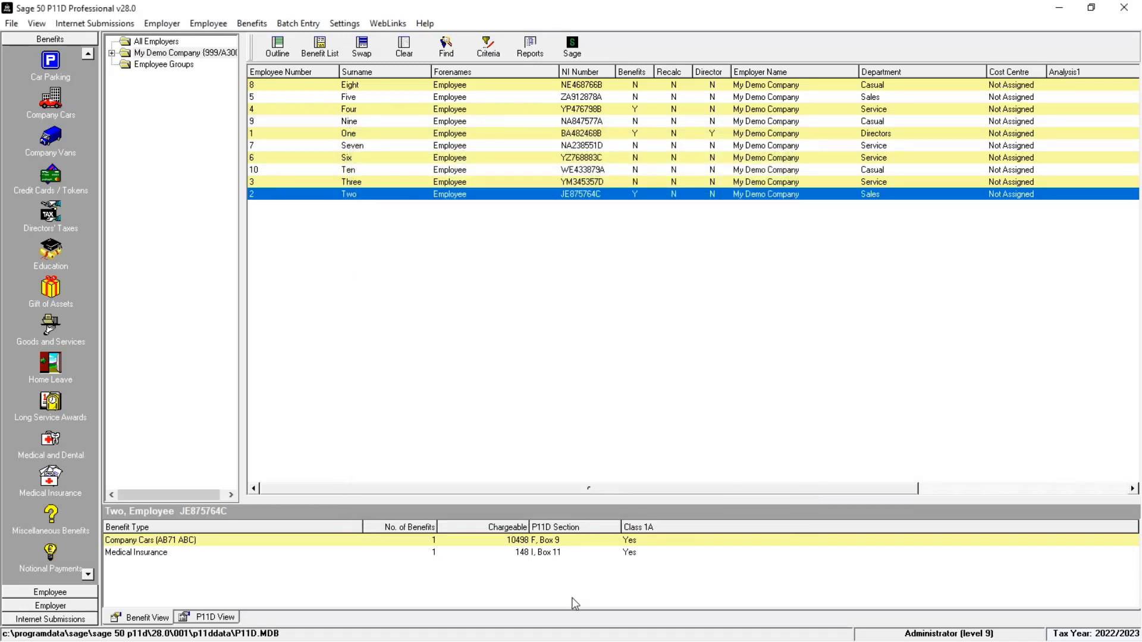
# Step: Review employee Two's P11D form, including the private medical treatment or insurance section
pyautogui.click(216, 617)
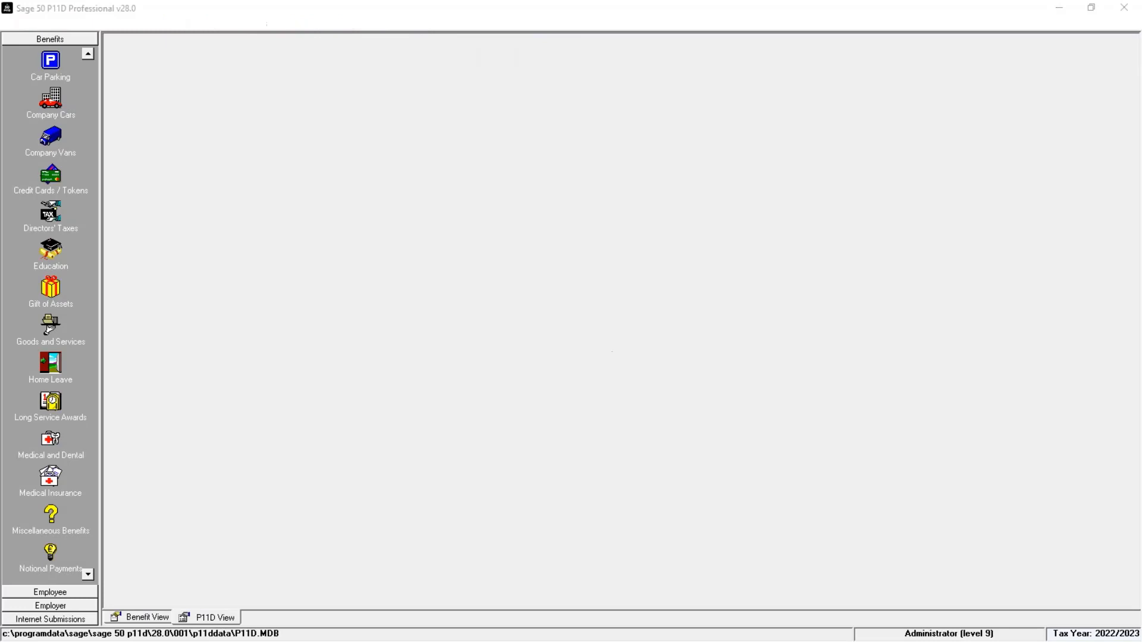
pyautogui.scroll(-10, 612, 352)
pyautogui.scroll(-5, 621, 374)
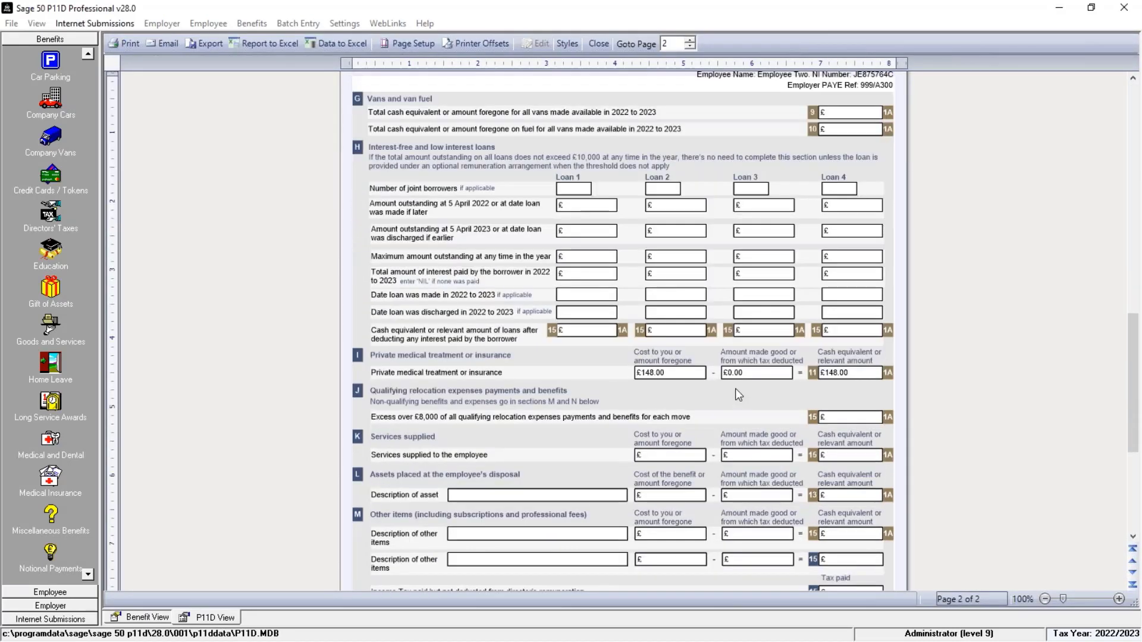
pyautogui.click(146, 618)
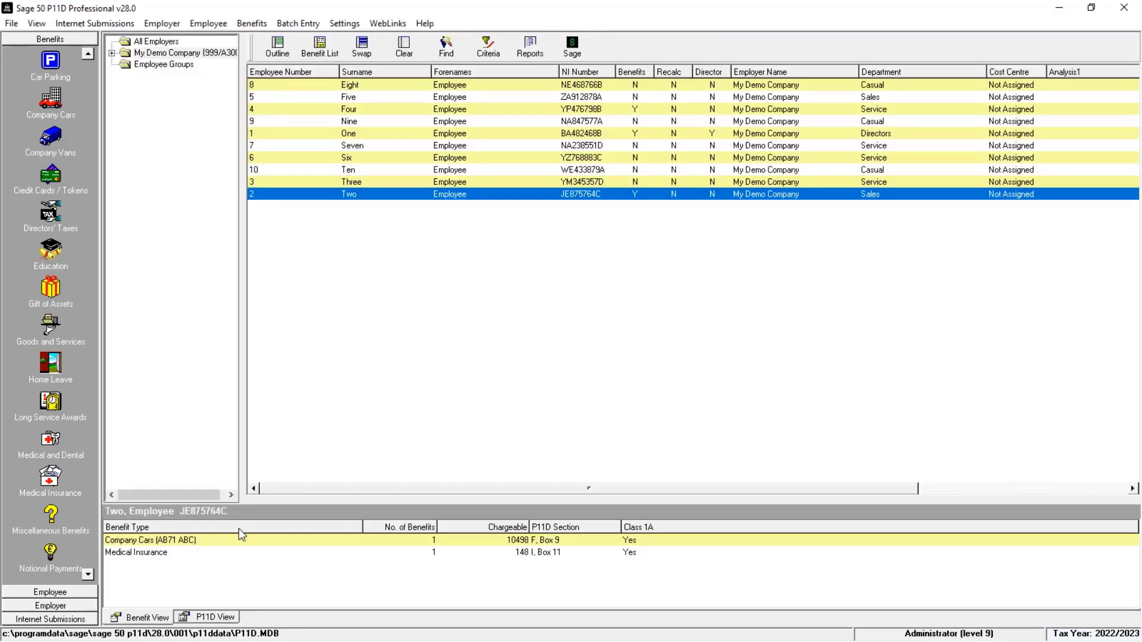
# Step: Preview the medical insurance benefit report for employee Two and close it
pyautogui.rightClick(209, 556)
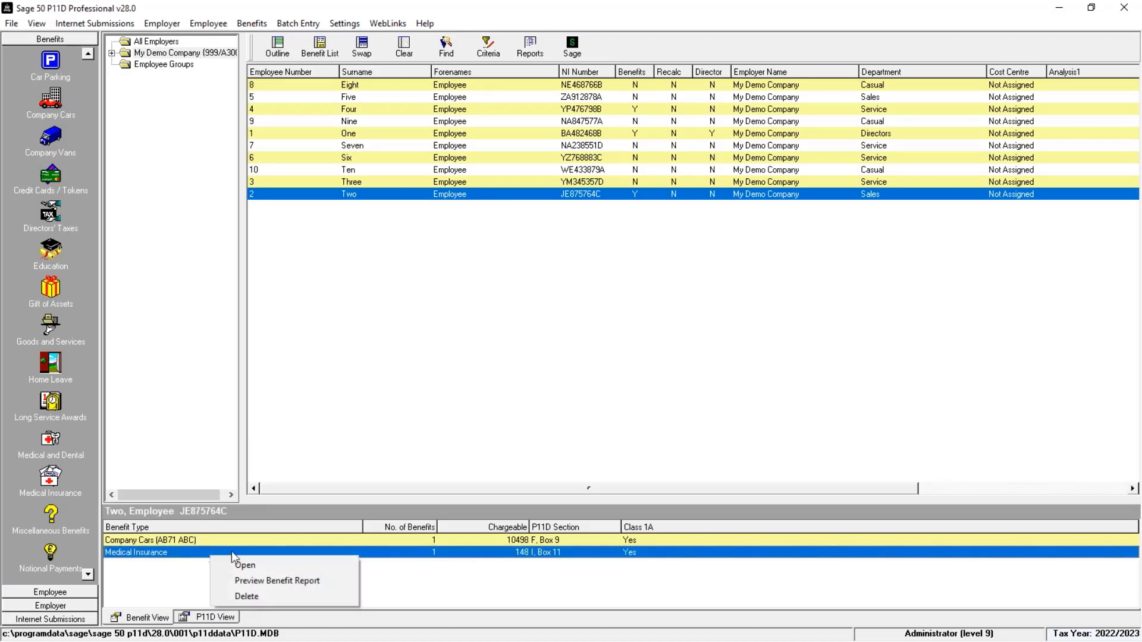
pyautogui.click(257, 585)
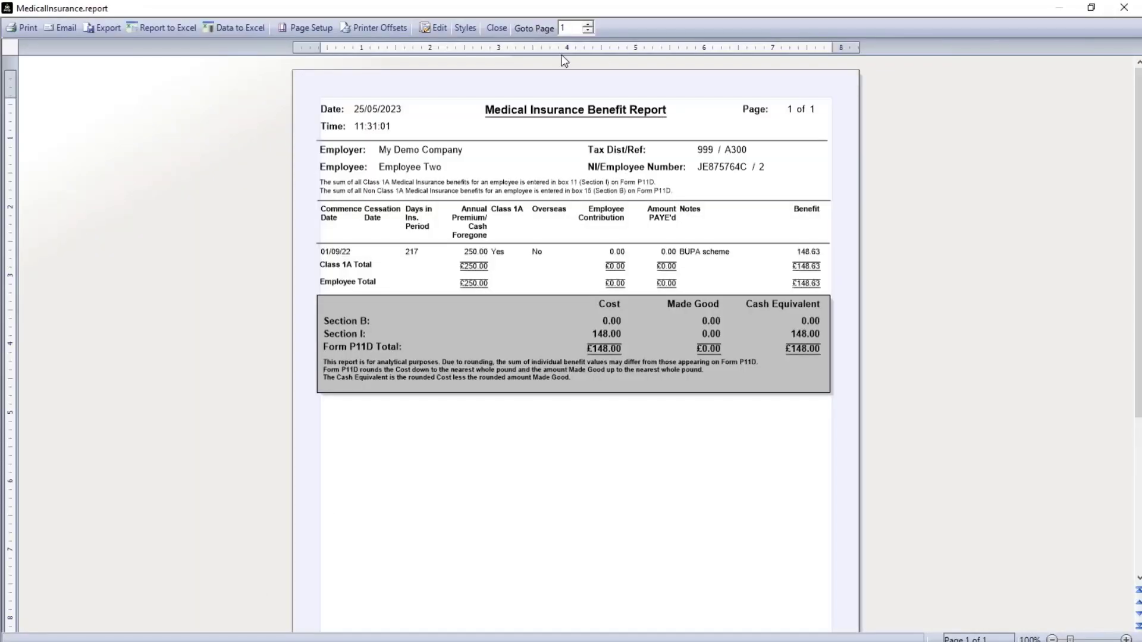
pyautogui.click(496, 26)
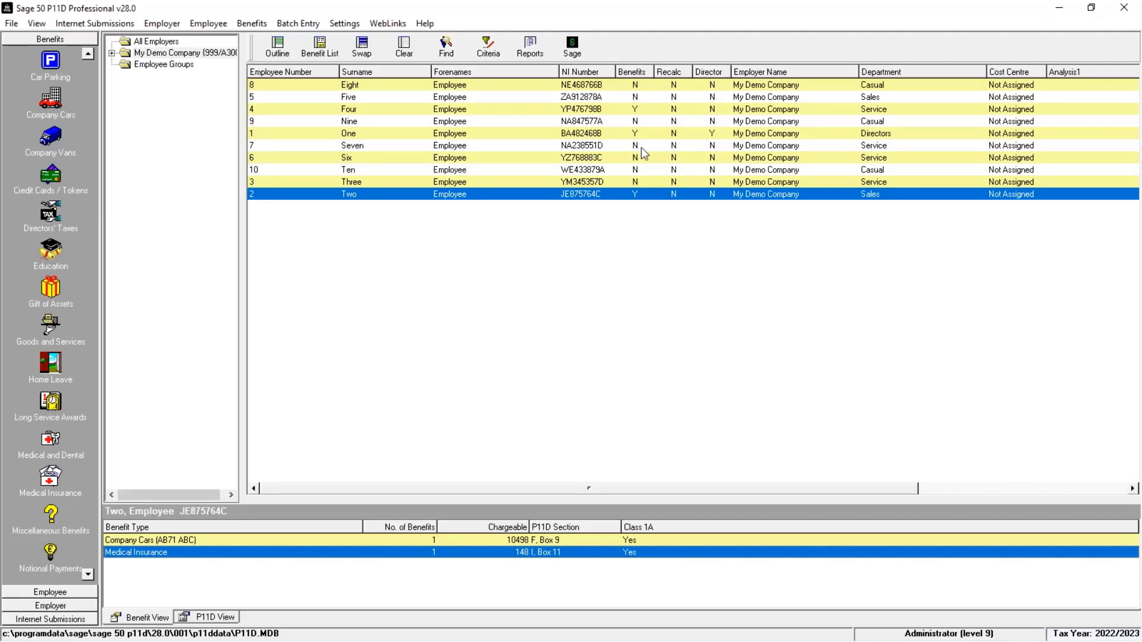
pyautogui.click(21, 227)
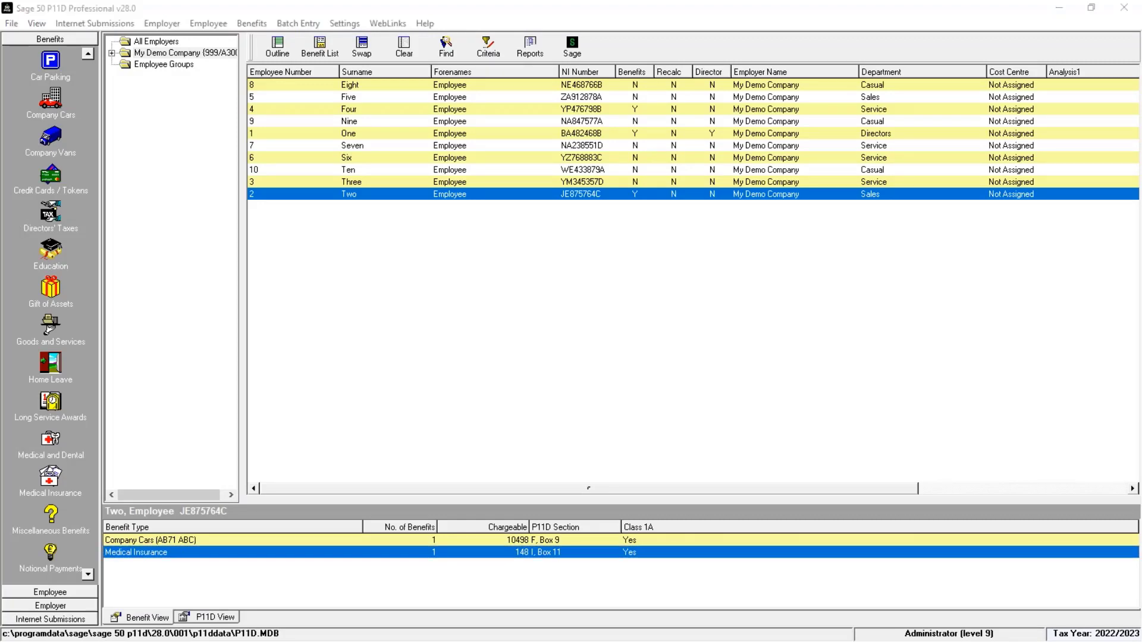
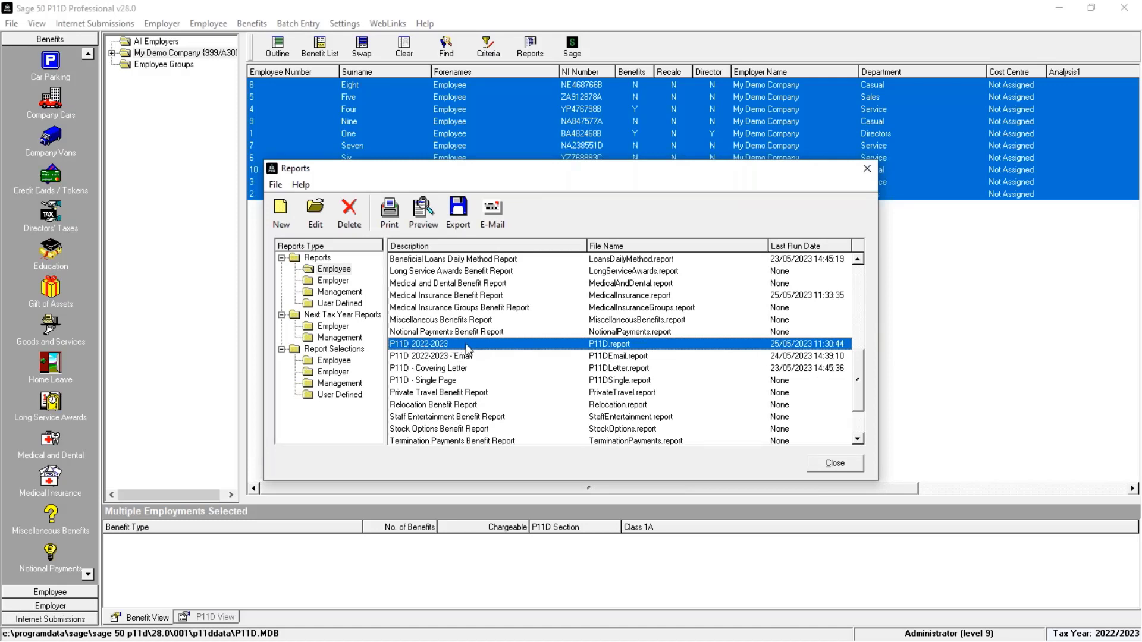
# Step: Preview the P11D 2022-2023 report and scroll through the employees' P11D forms
pyautogui.click(464, 358)
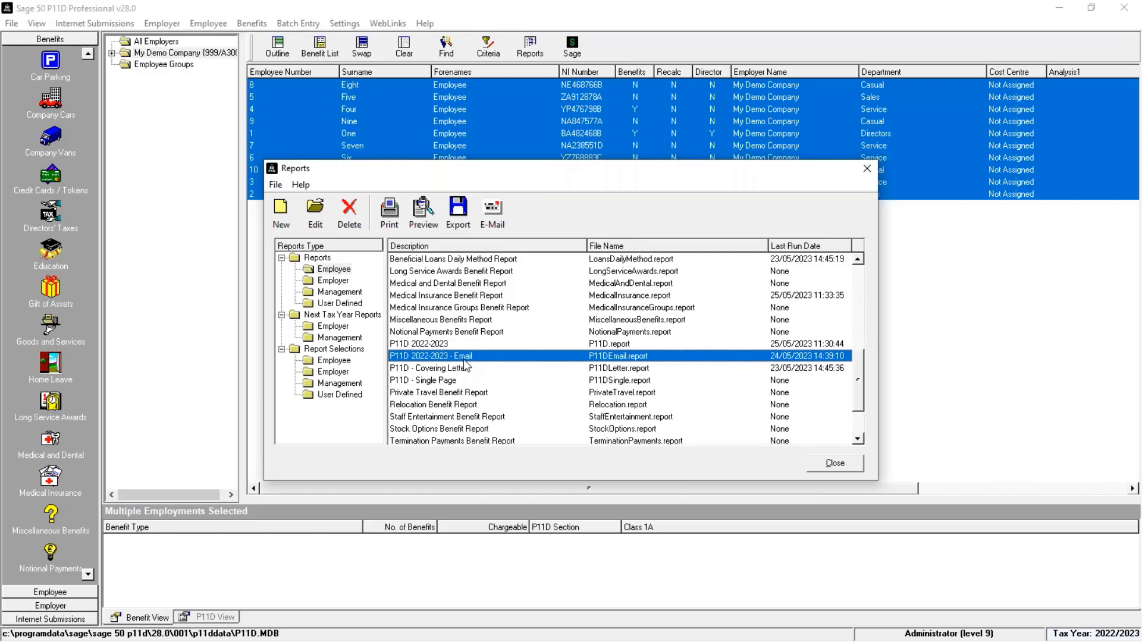
pyautogui.click(455, 345)
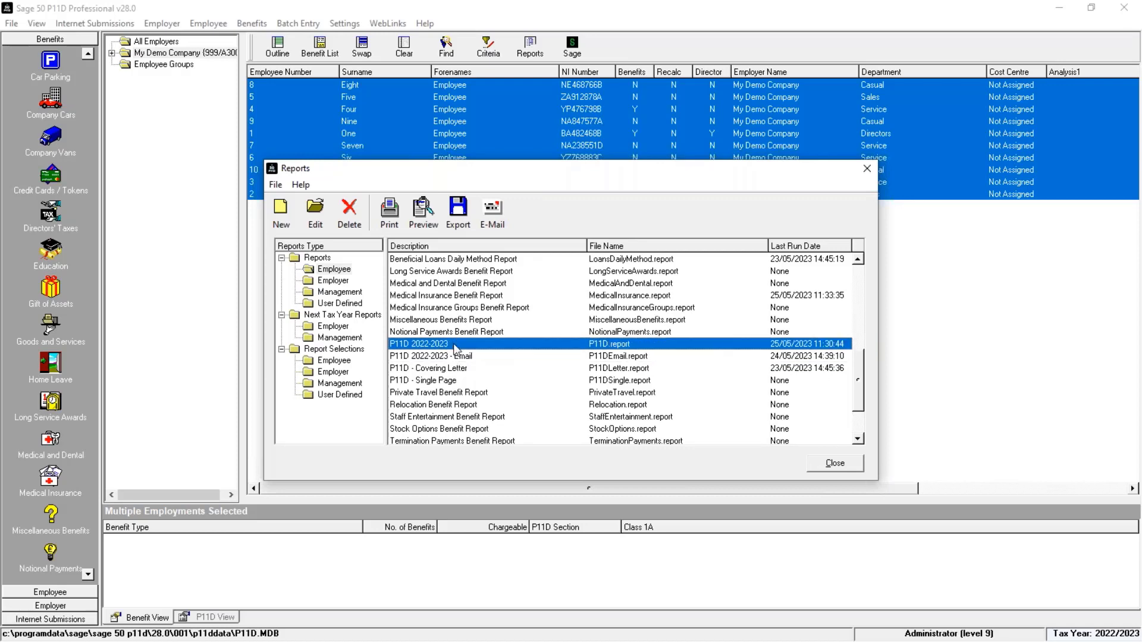
pyautogui.click(430, 217)
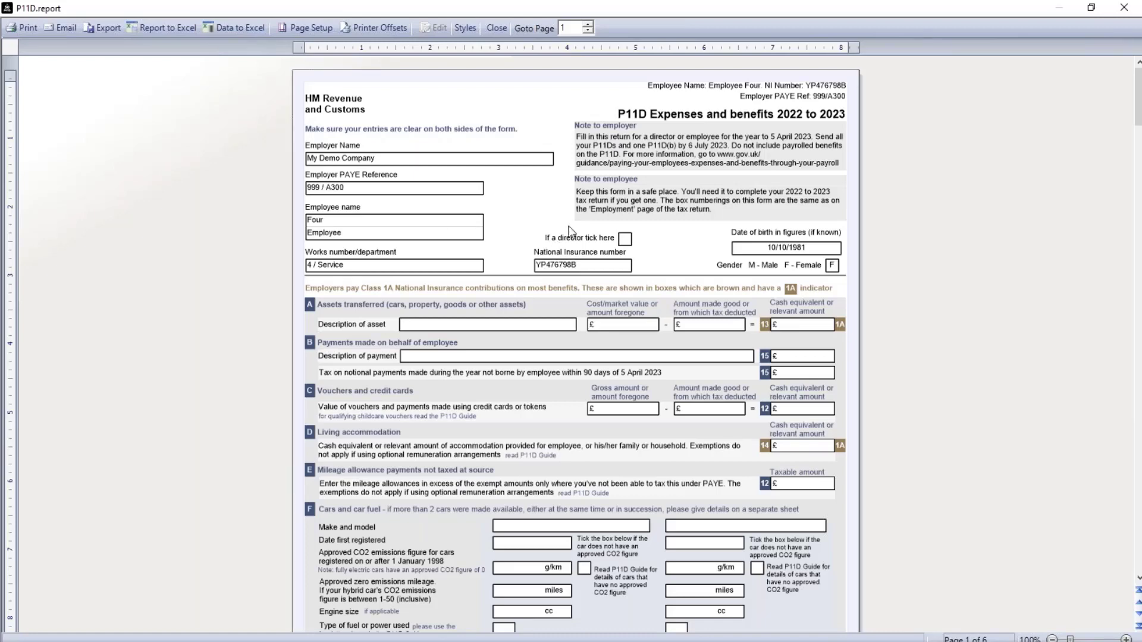
pyautogui.scroll(-15, 569, 232)
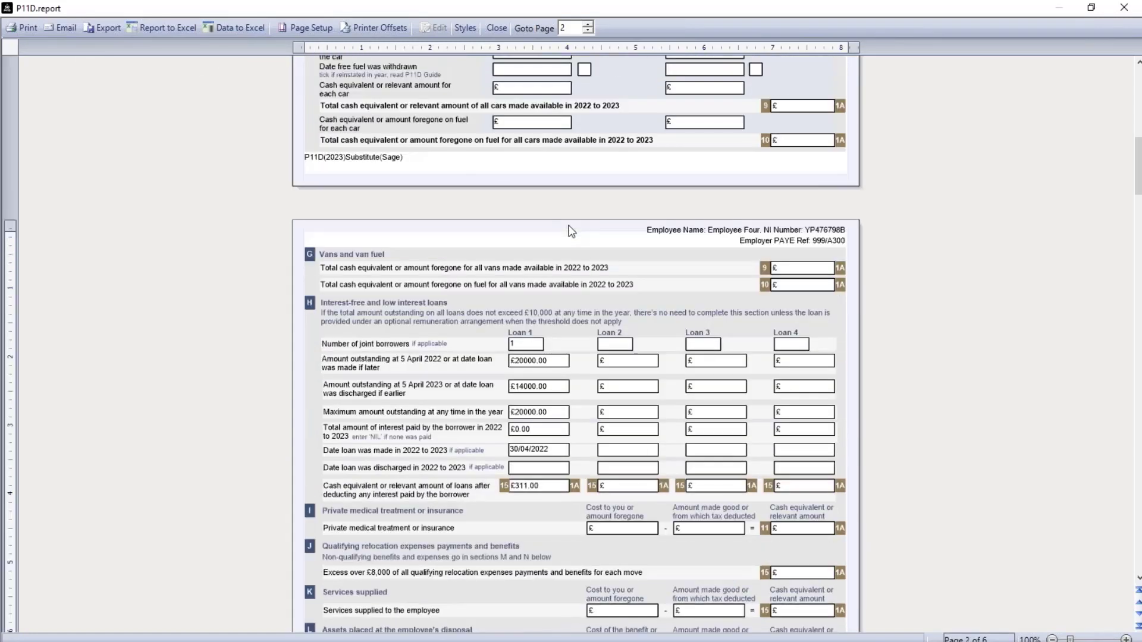
pyautogui.scroll(-15, 569, 345)
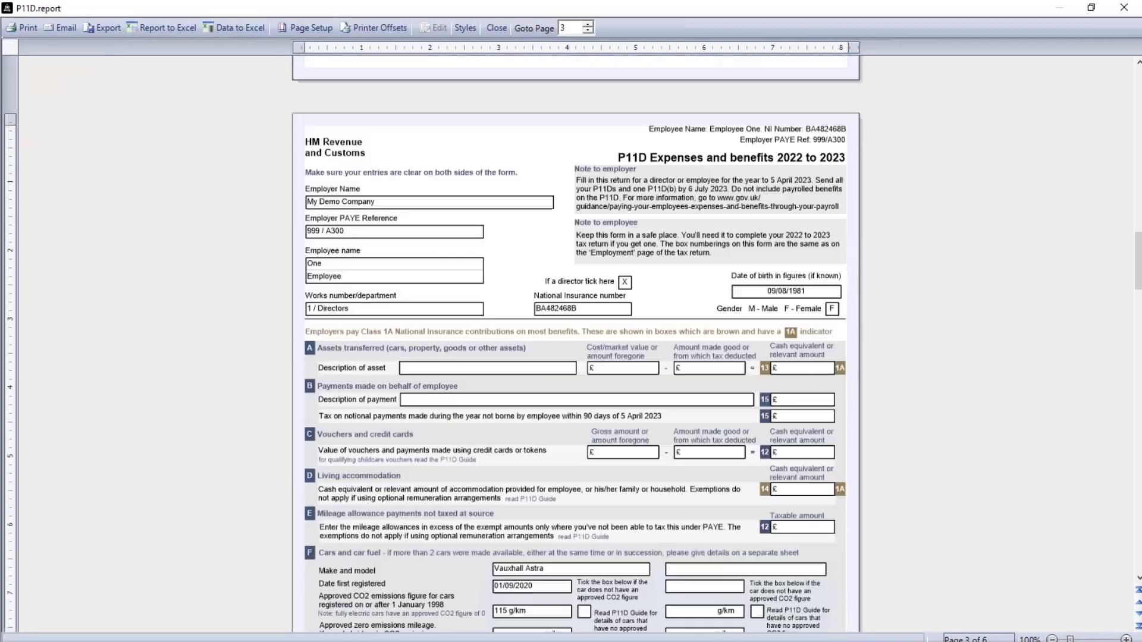
pyautogui.scroll(-15, 576, 345)
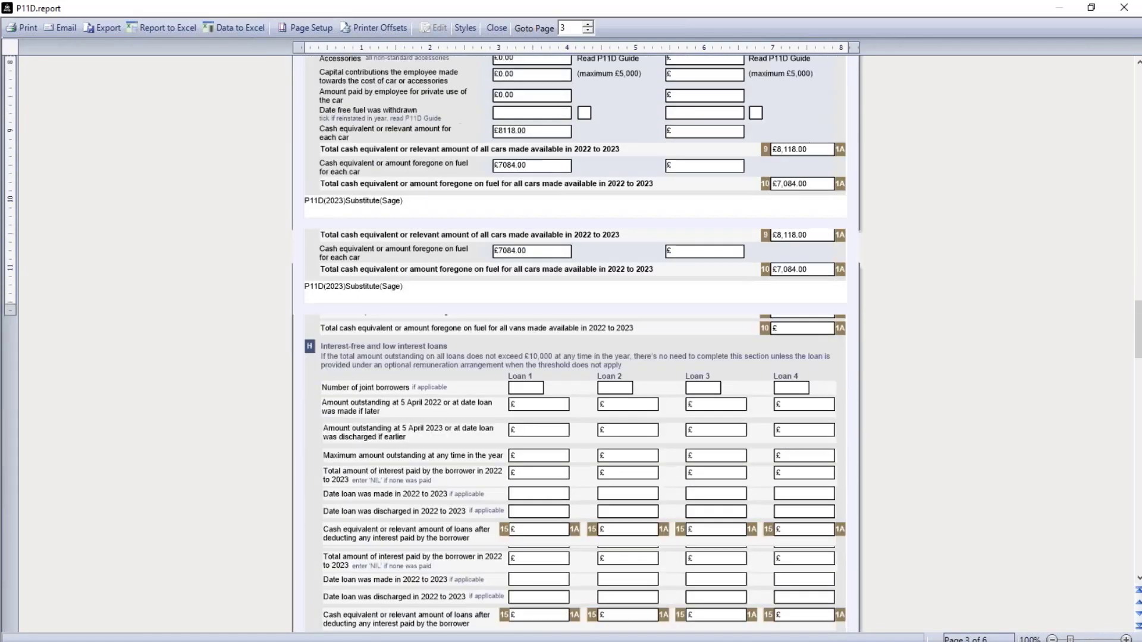
pyautogui.scroll(-15, 523, 324)
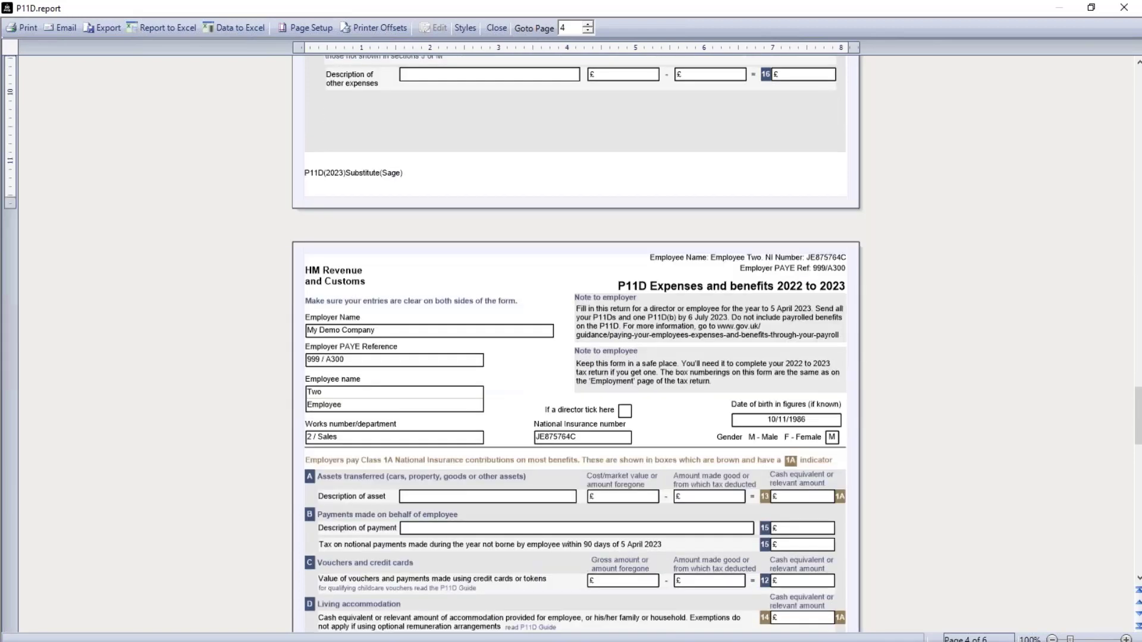
pyautogui.scroll(-15, 502, 430)
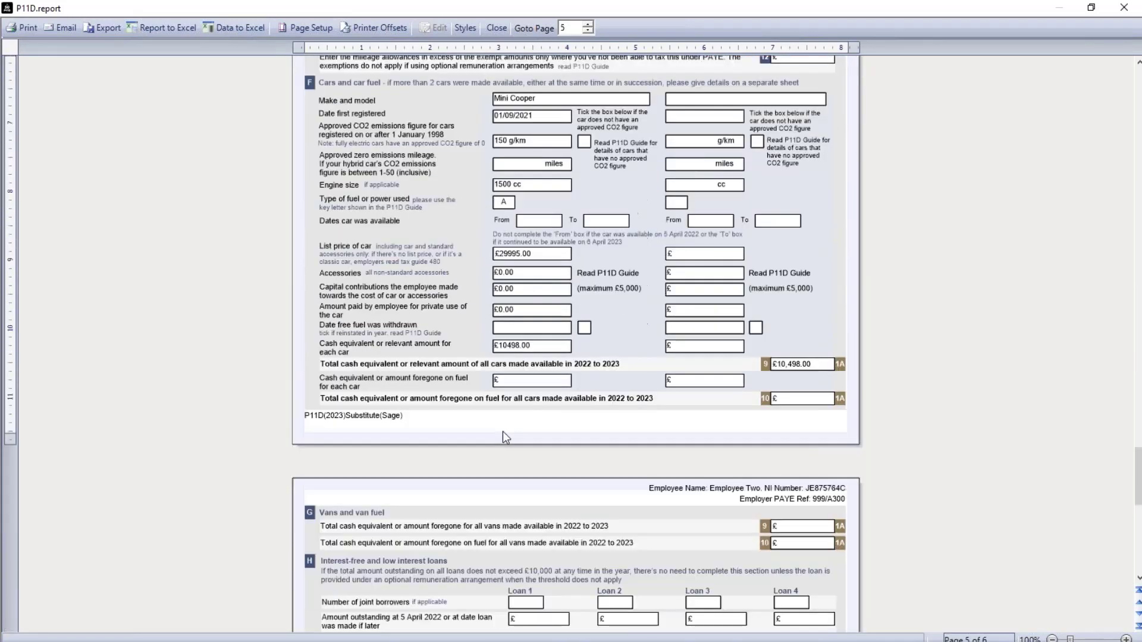
pyautogui.scroll(-3, 502, 431)
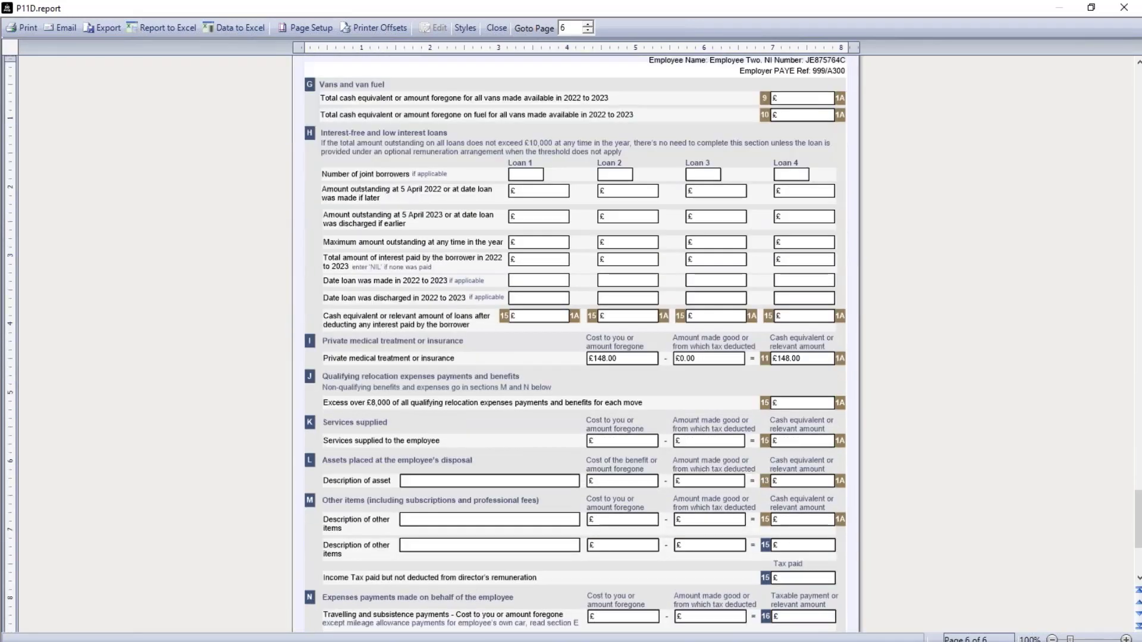
pyautogui.scroll(-4, 679, 388)
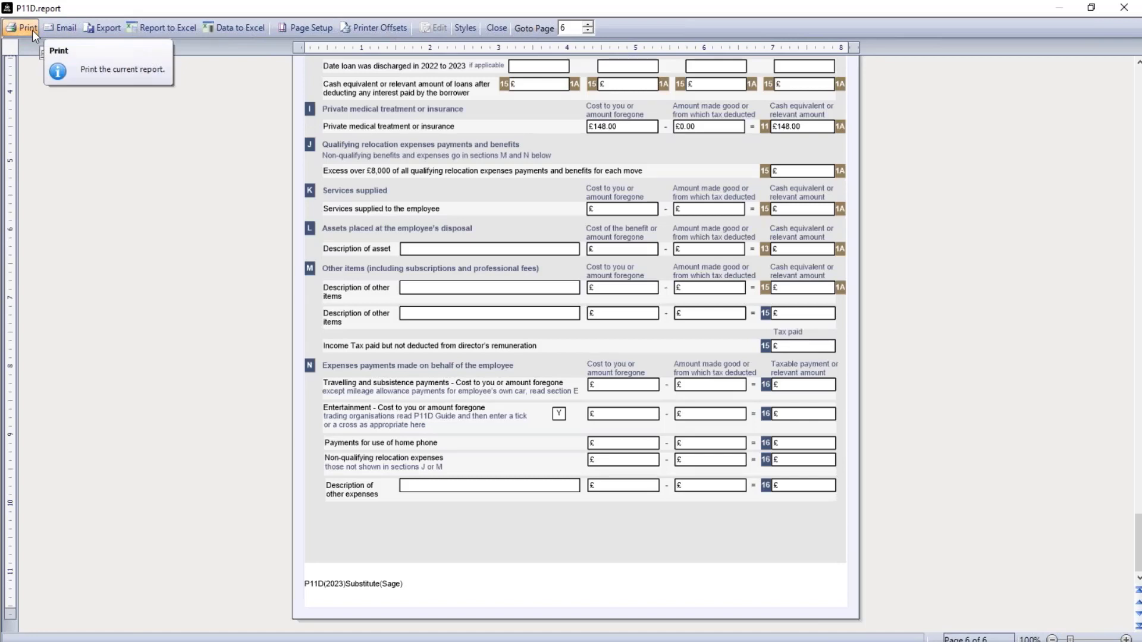
# Step: Export the P11D report as a PDF named 'P11D 2023', then close the preview and the Reports window
pyautogui.click(106, 28)
pyautogui.write('P11D')
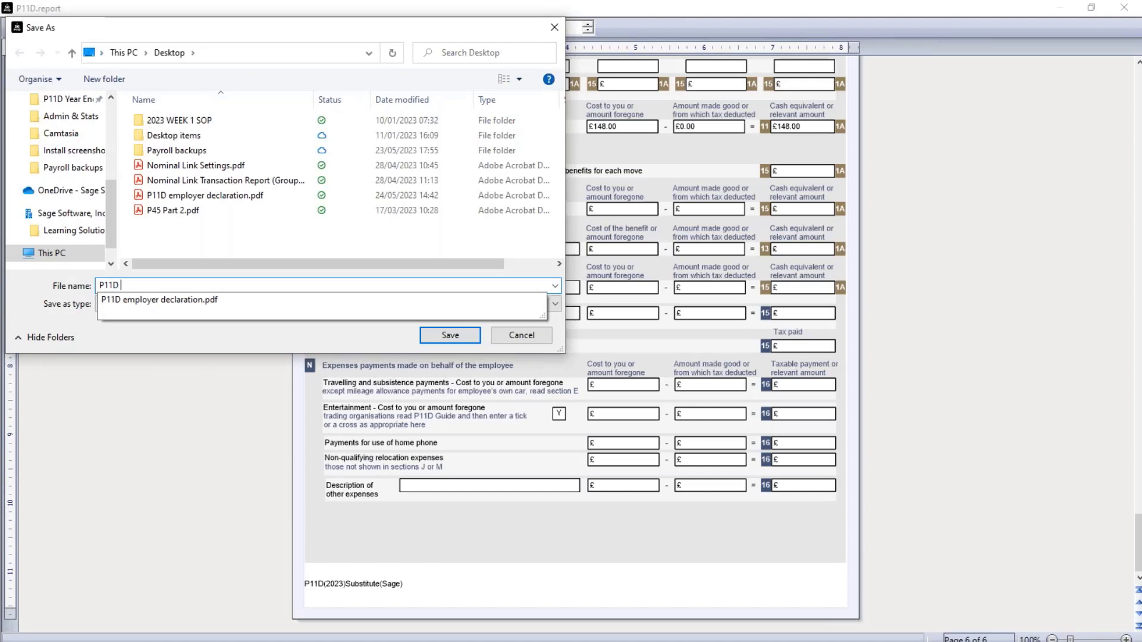
pyautogui.write(' 2023')
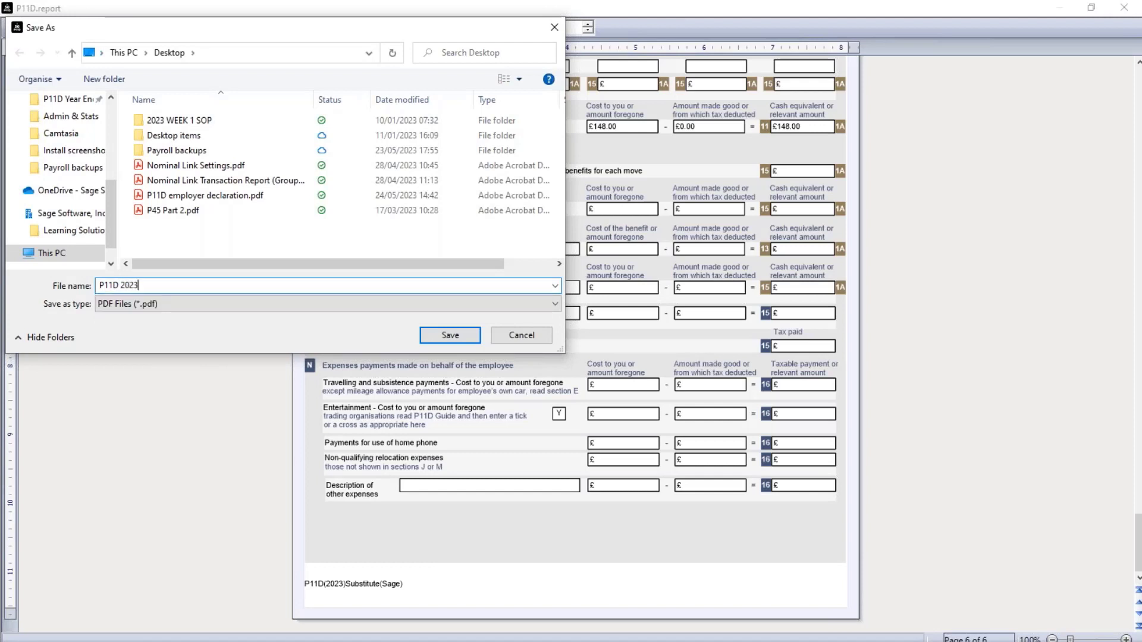
pyautogui.click(470, 338)
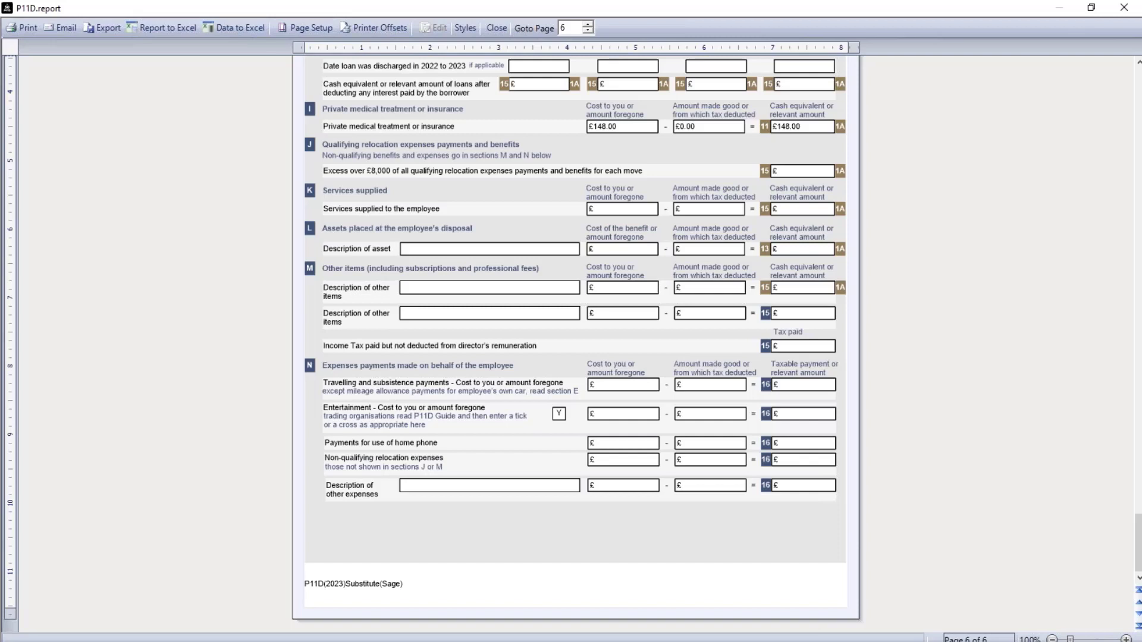
pyautogui.click(494, 28)
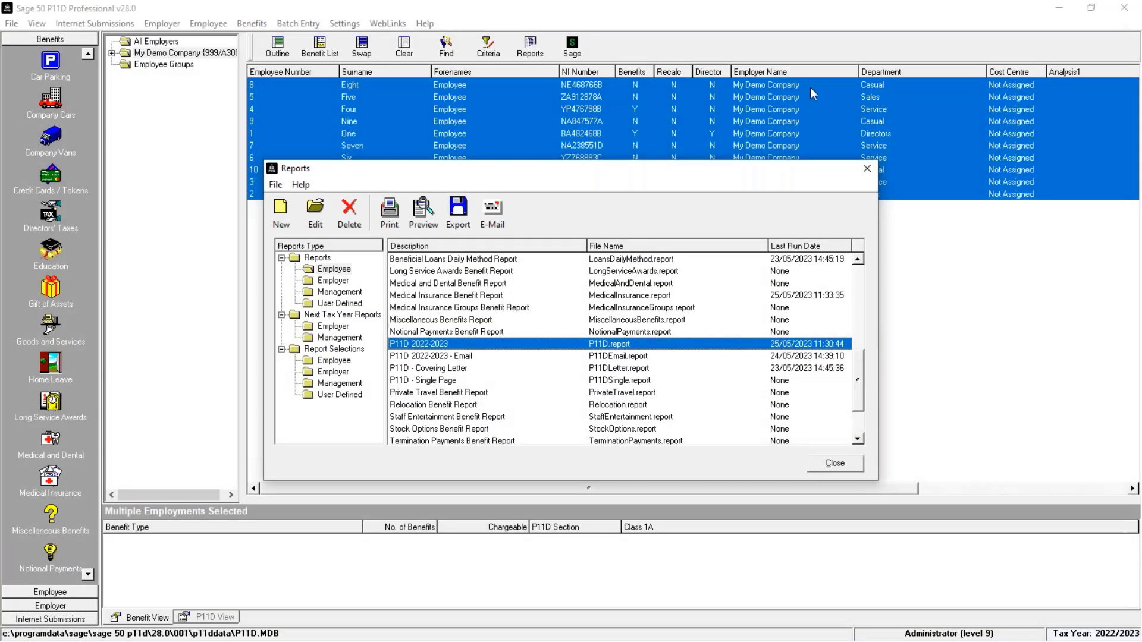
pyautogui.click(462, 356)
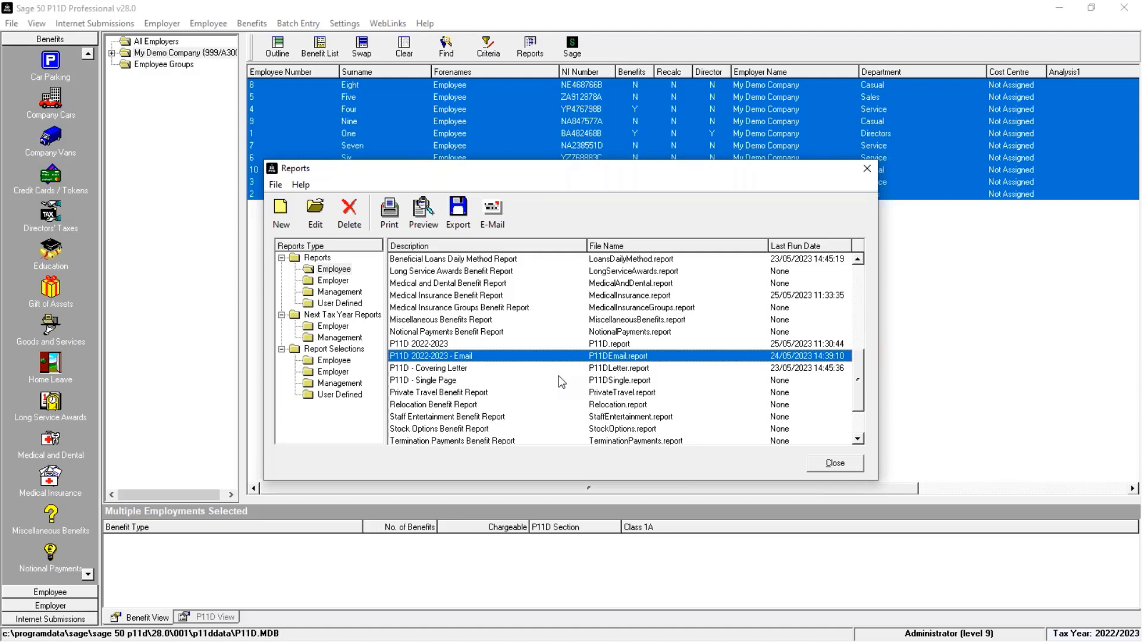
pyautogui.click(835, 463)
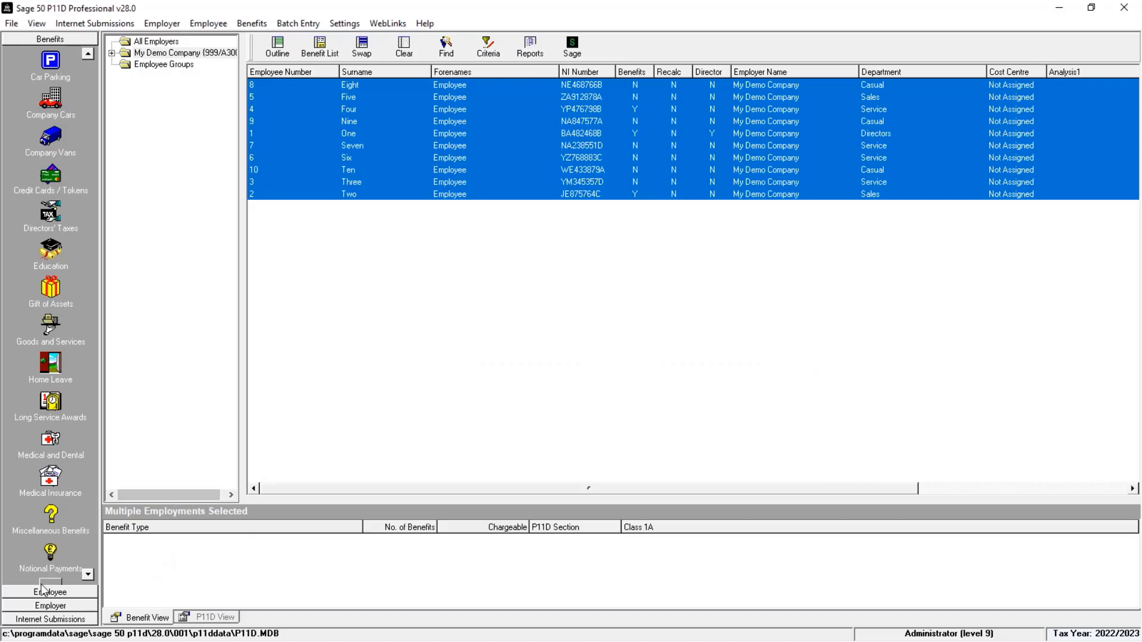
# Step: Open the employer's P11D(b) declaration, tick the confirmation that all details are enclosed, and enter 'Managing Director' as capacity signed
pyautogui.click(48, 609)
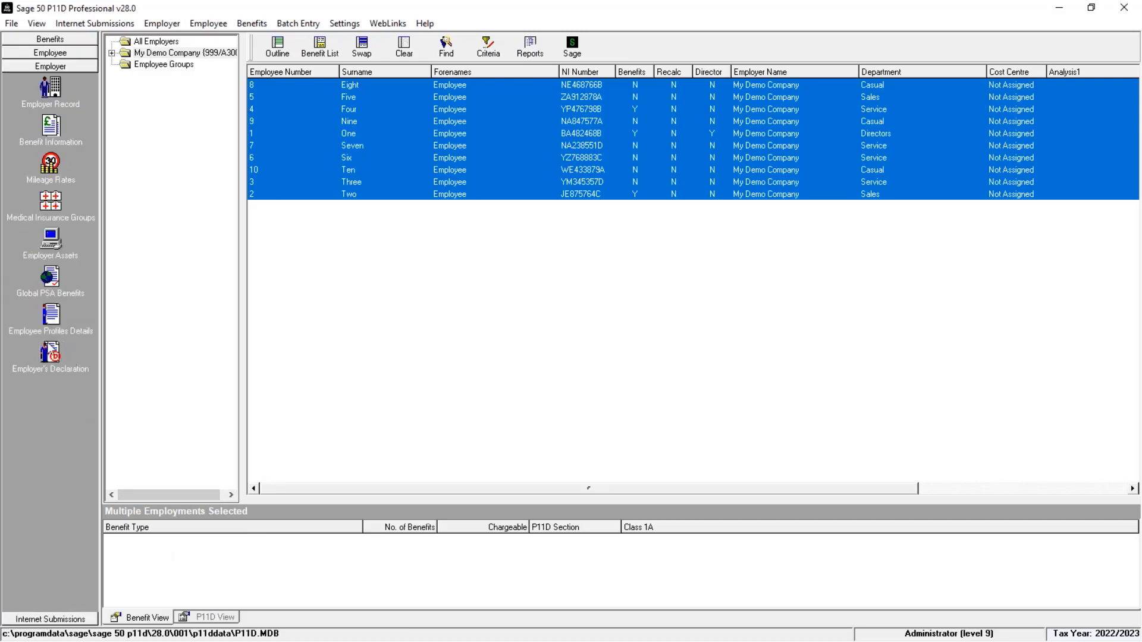
pyautogui.click(161, 24)
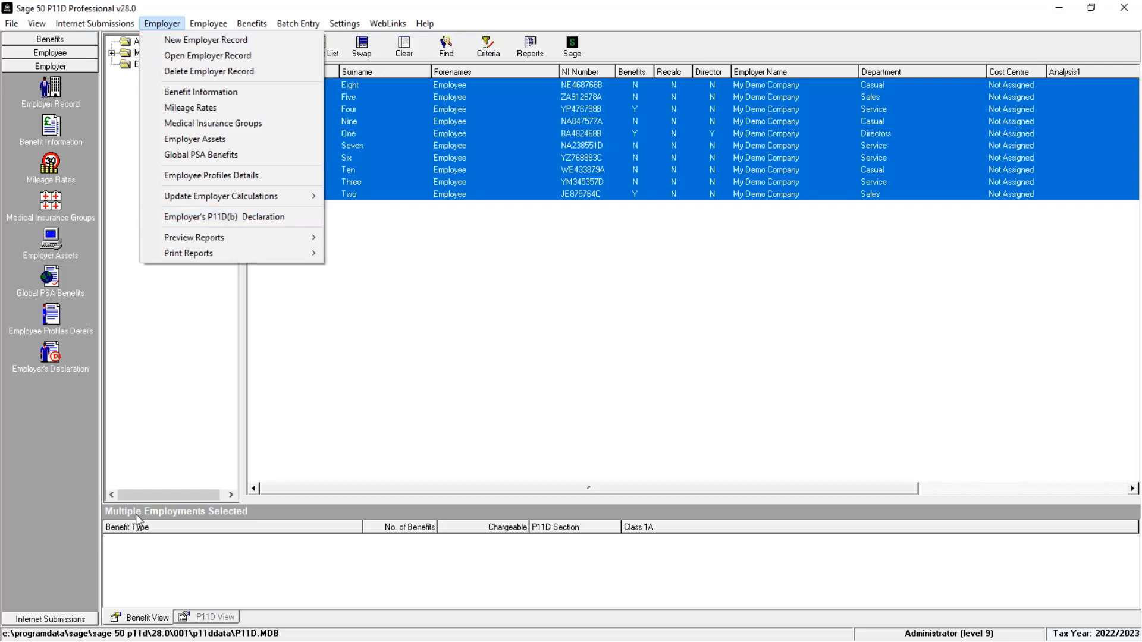
pyautogui.click(54, 355)
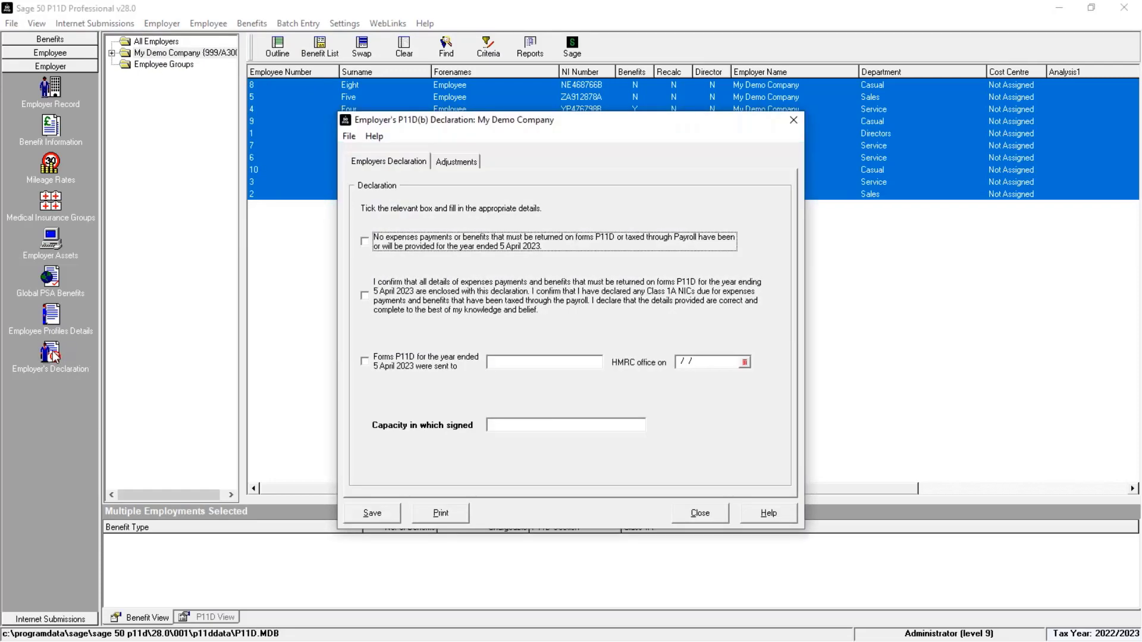
pyautogui.click(365, 296)
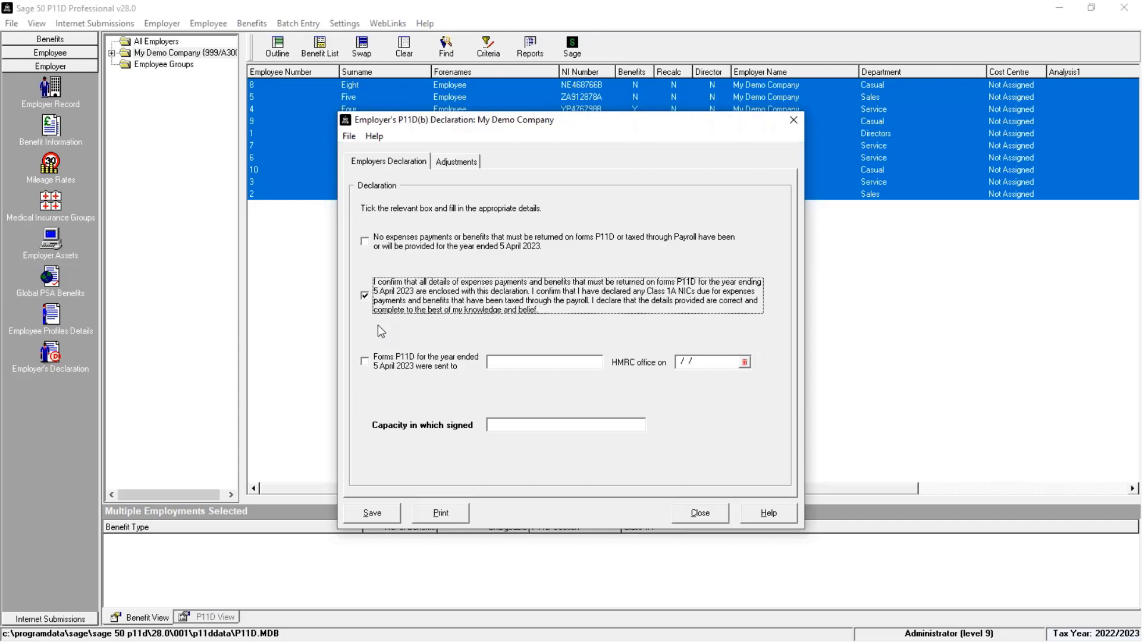
pyautogui.click(500, 425)
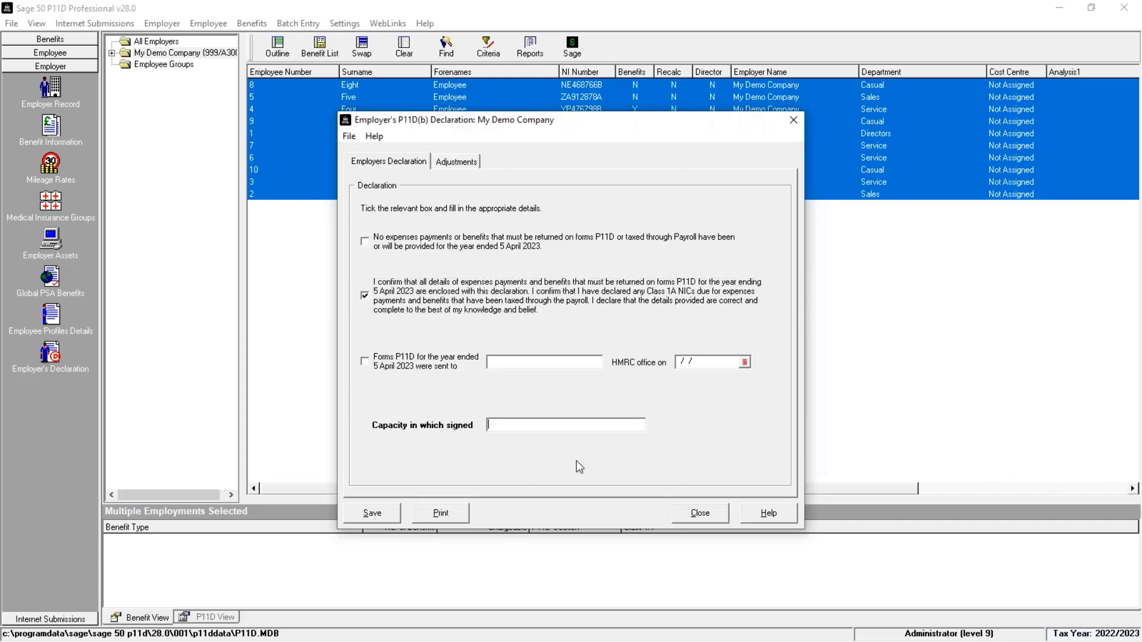
pyautogui.write('Managing Director')
# Step: Check the Class 1A NICs adjustments, then save and close the declaration
pyautogui.click(472, 164)
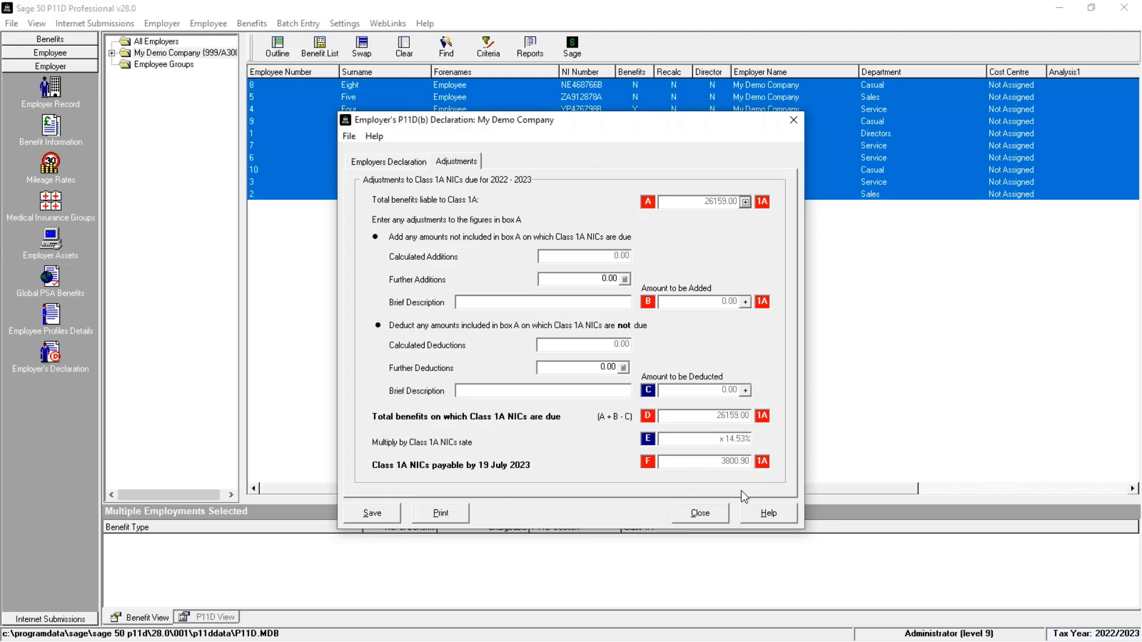
pyautogui.click(373, 512)
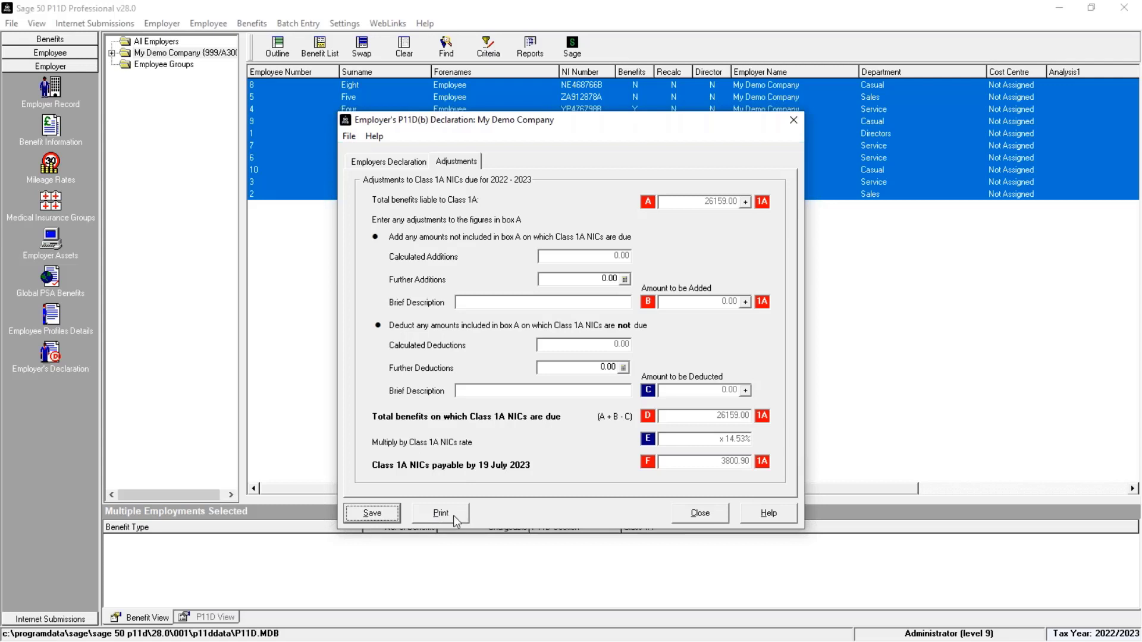
pyautogui.click(700, 513)
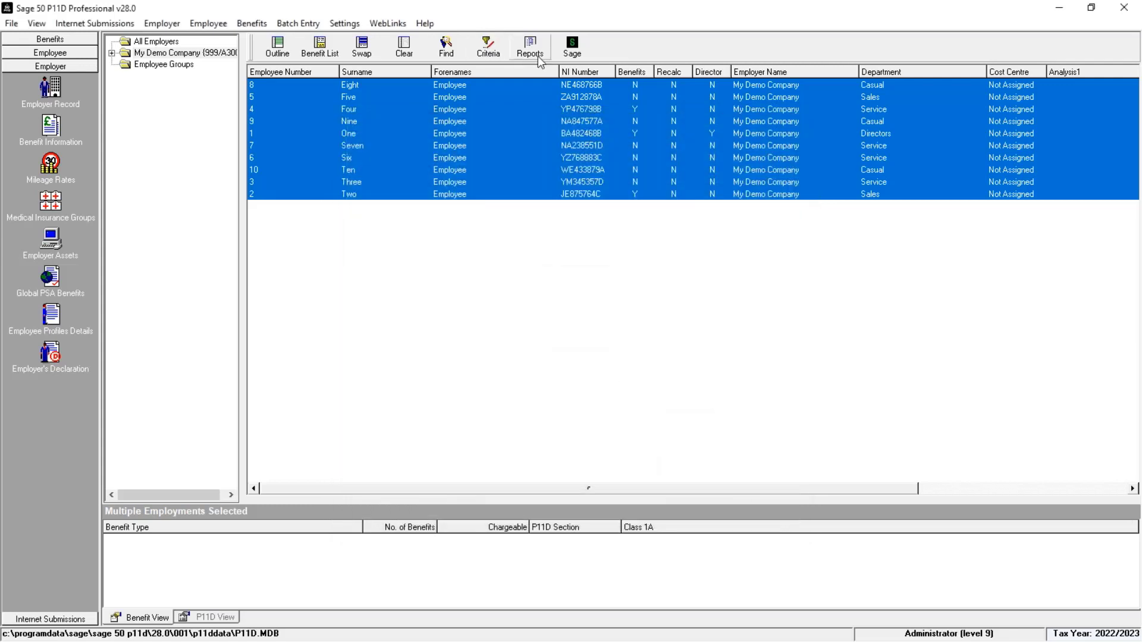
# Step: Preview the Employer's P11D(b) Declaration report from the employer reports, then close the Reports window
pyautogui.click(539, 58)
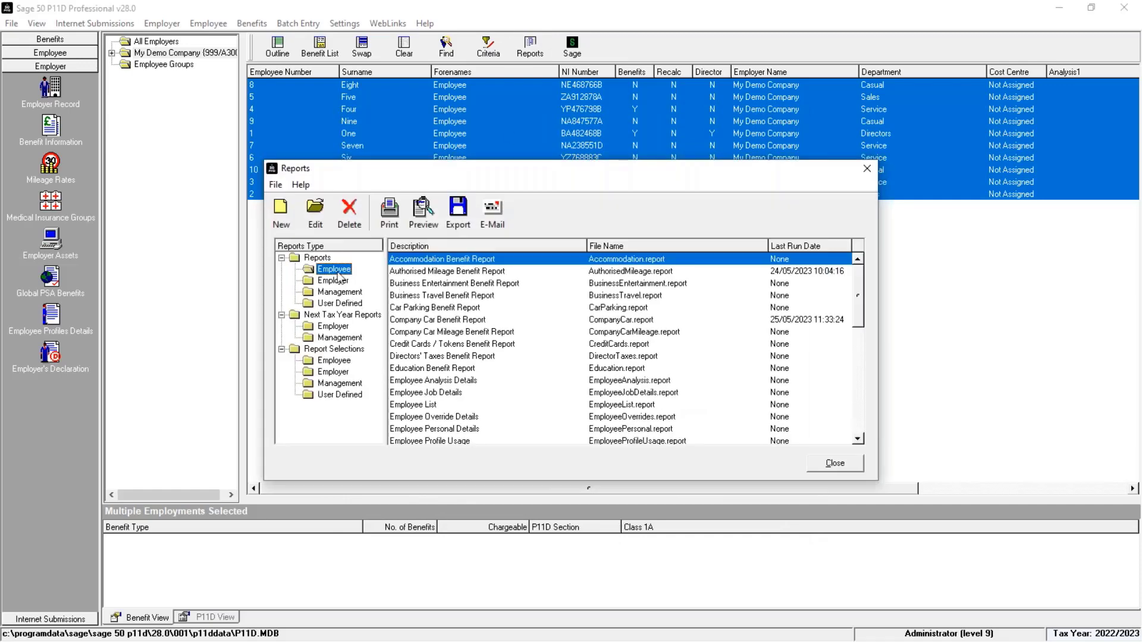
pyautogui.click(335, 281)
pyautogui.scroll(-20, 486, 429)
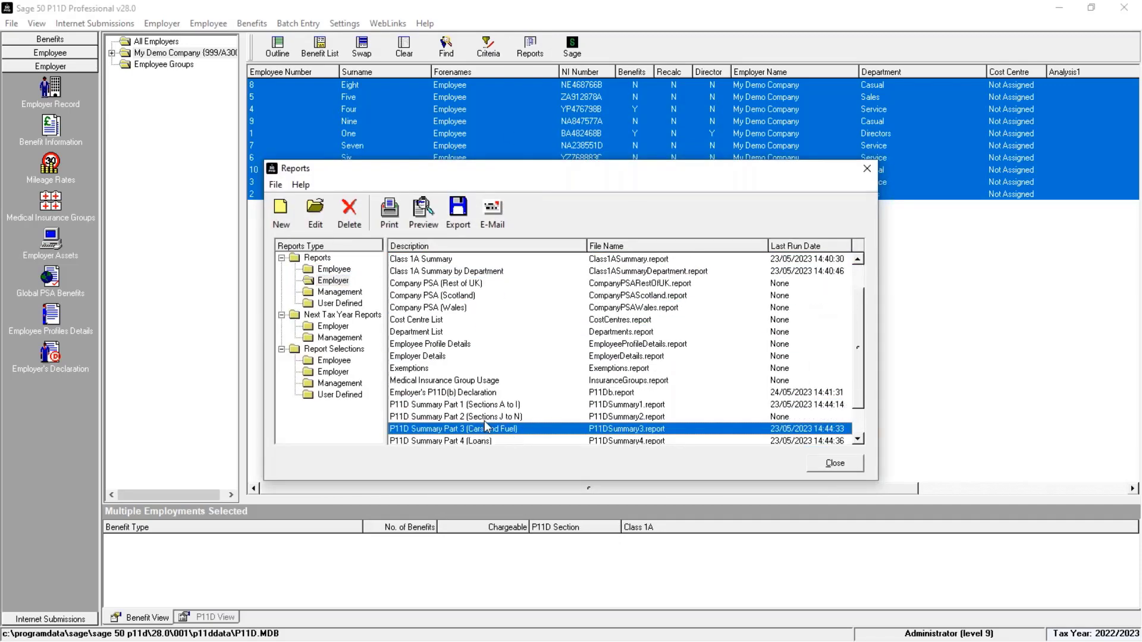
pyautogui.click(457, 356)
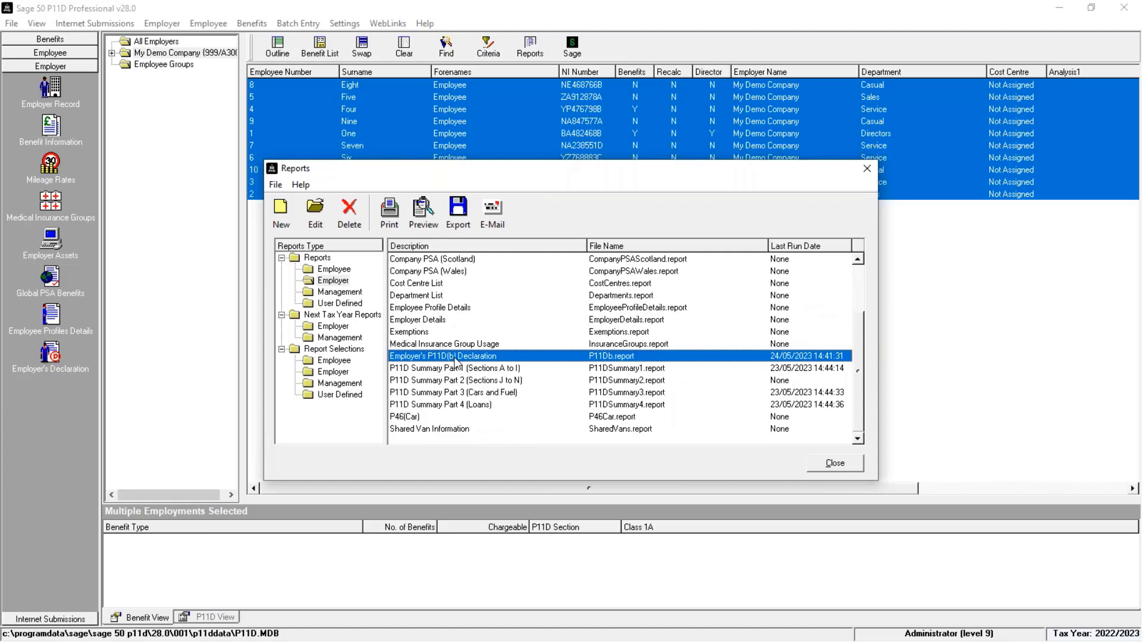
pyautogui.doubleClick(456, 357)
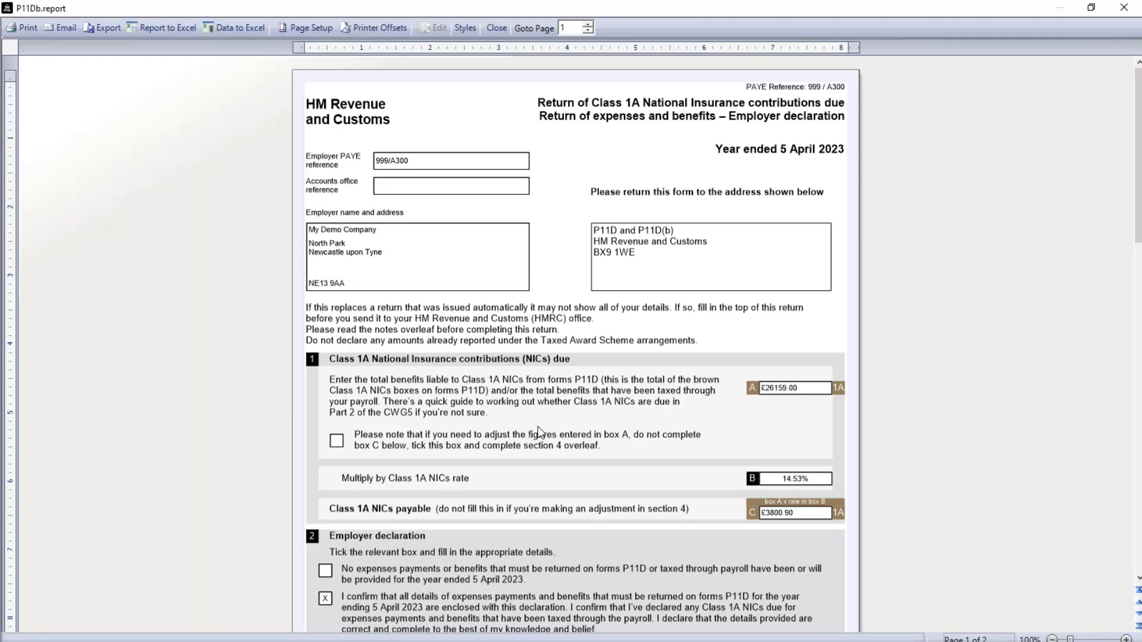
pyautogui.scroll(-6, 538, 431)
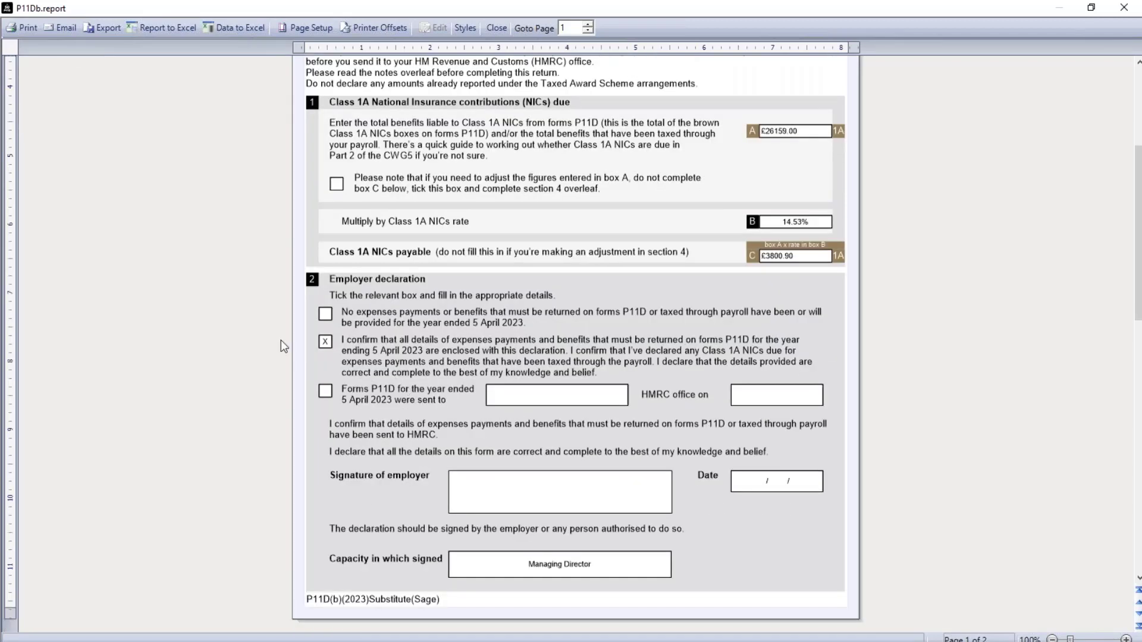
pyautogui.scroll(5, 546, 454)
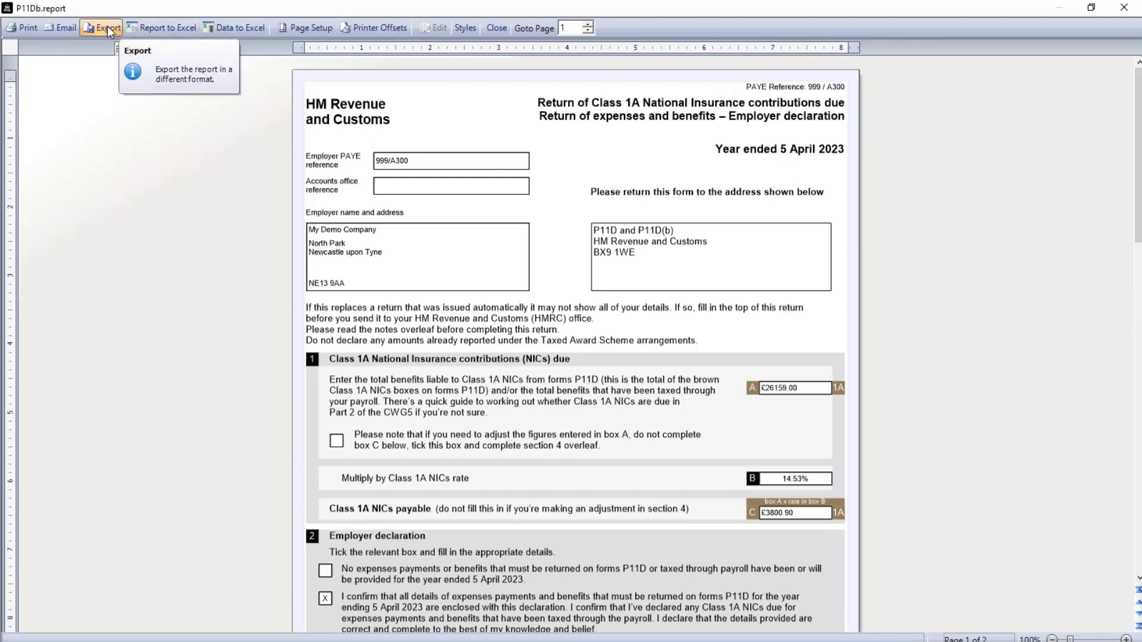
pyautogui.click(496, 28)
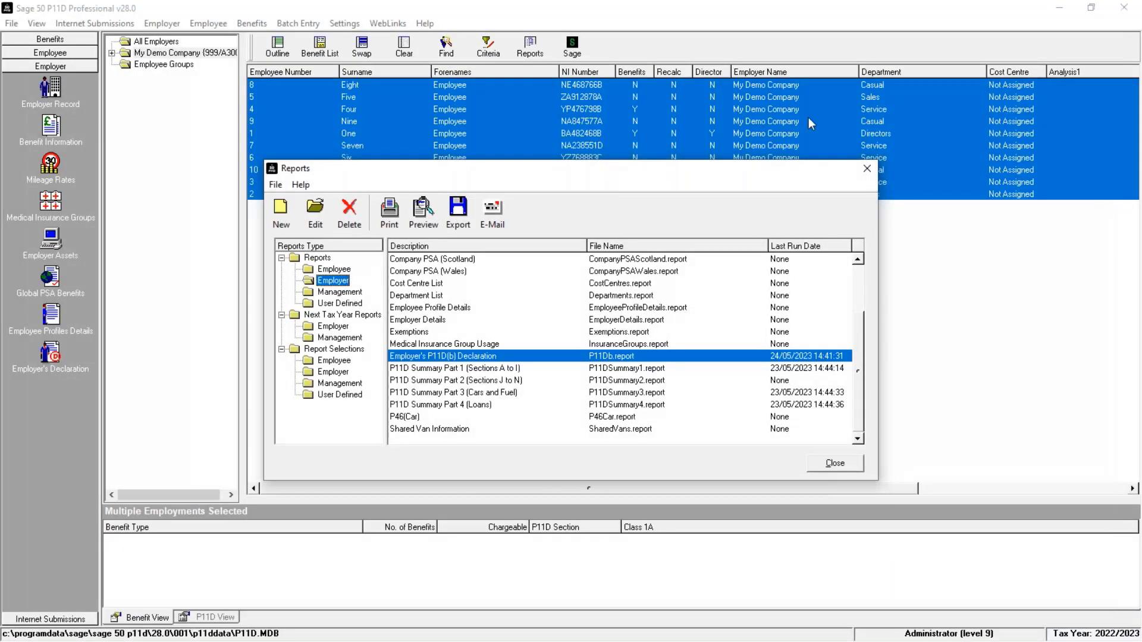
pyautogui.click(872, 171)
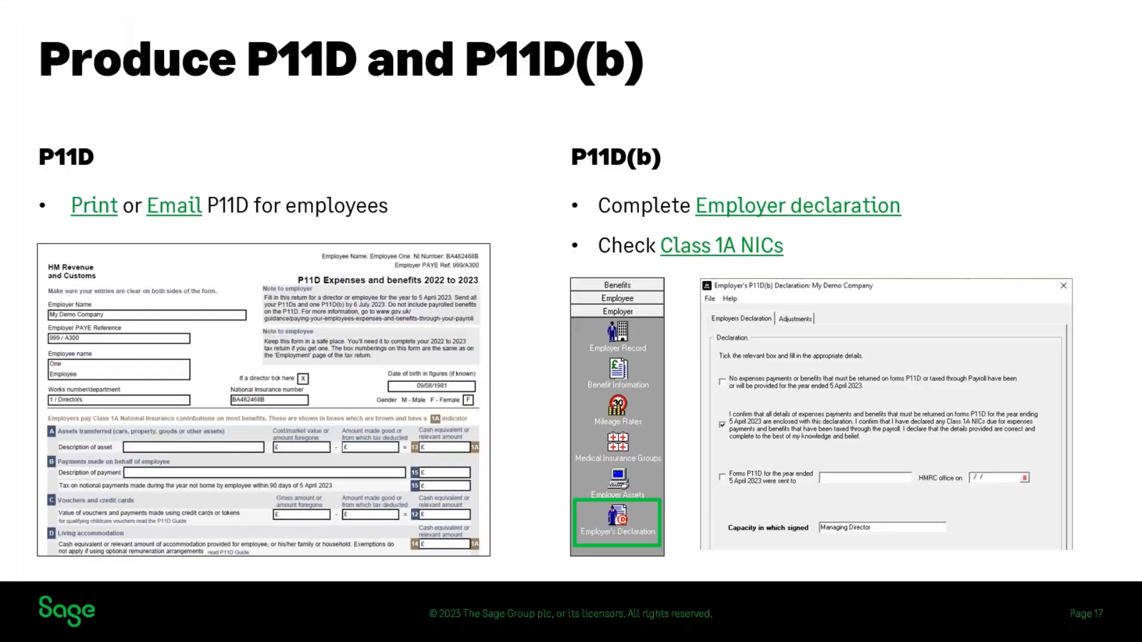
pyautogui.press('Right')
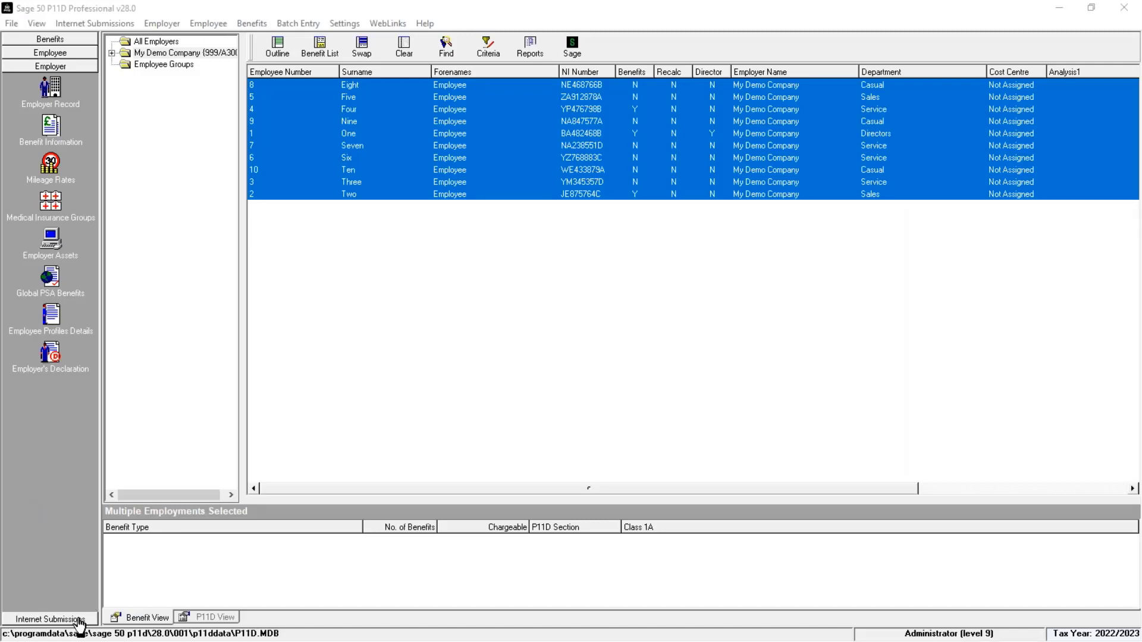
# Step: Open the e-Submission Settings and enter the Government Gateway user ID and password
pyautogui.click(51, 619)
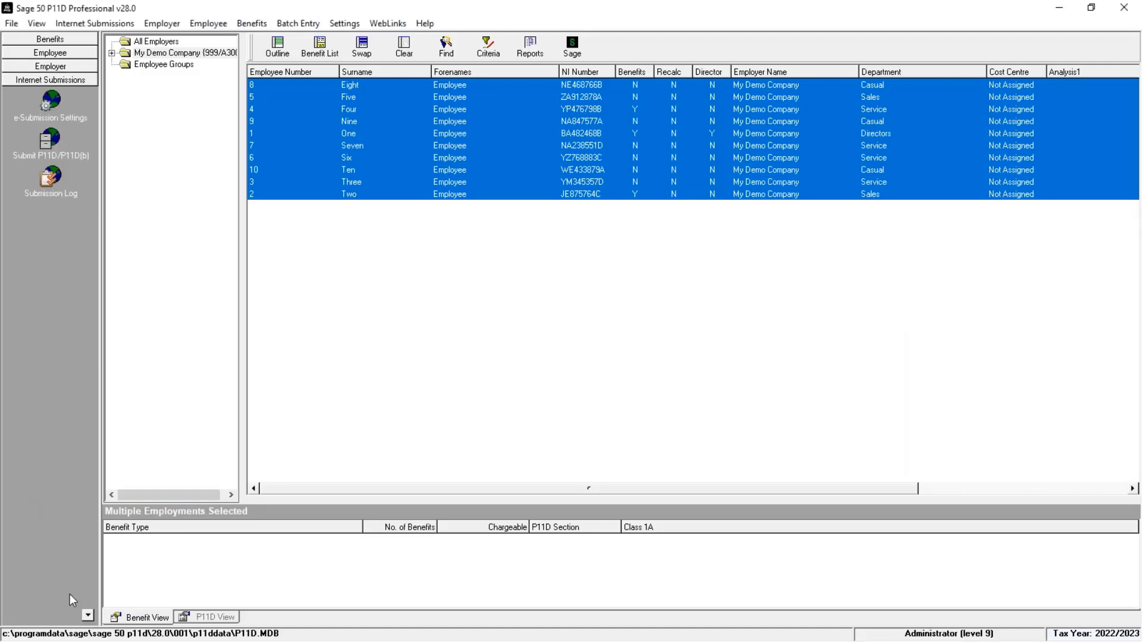
pyautogui.click(51, 111)
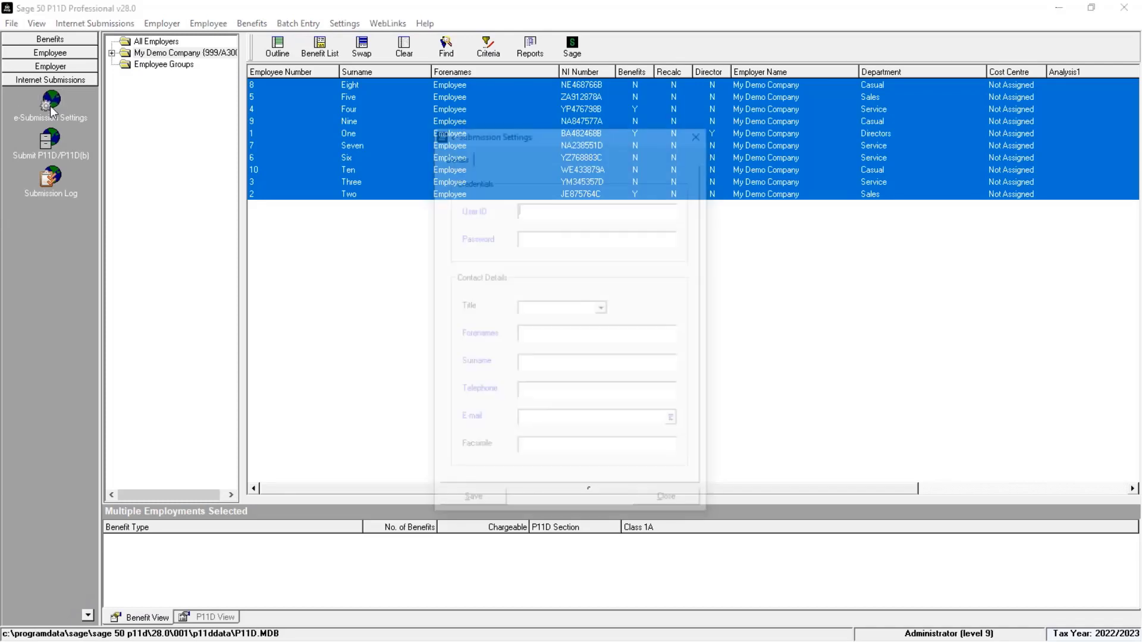
pyautogui.write('IS')
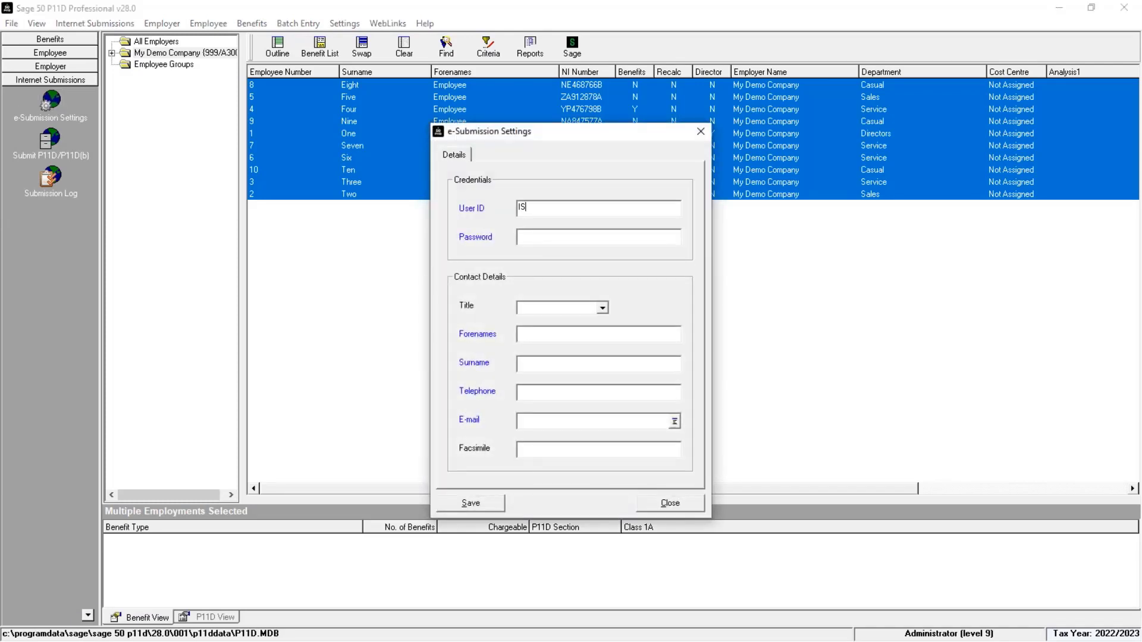
pyautogui.write('V300')
pyautogui.press('Tab')
pyautogui.write('********')
# Step: Fill in the contact's forenames, surname, telephone number and e-mail address, then save and close the e-Submission Settings
pyautogui.click(584, 333)
pyautogui.press('Tab')
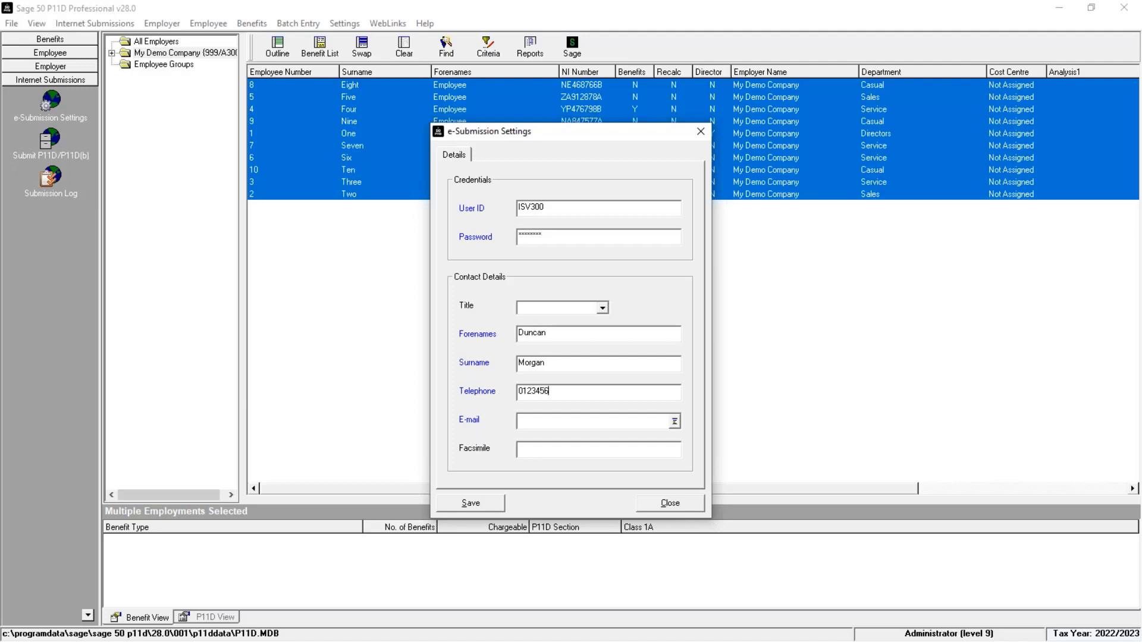
pyautogui.press('Tab')
pyautogui.click(478, 505)
pyautogui.click(670, 506)
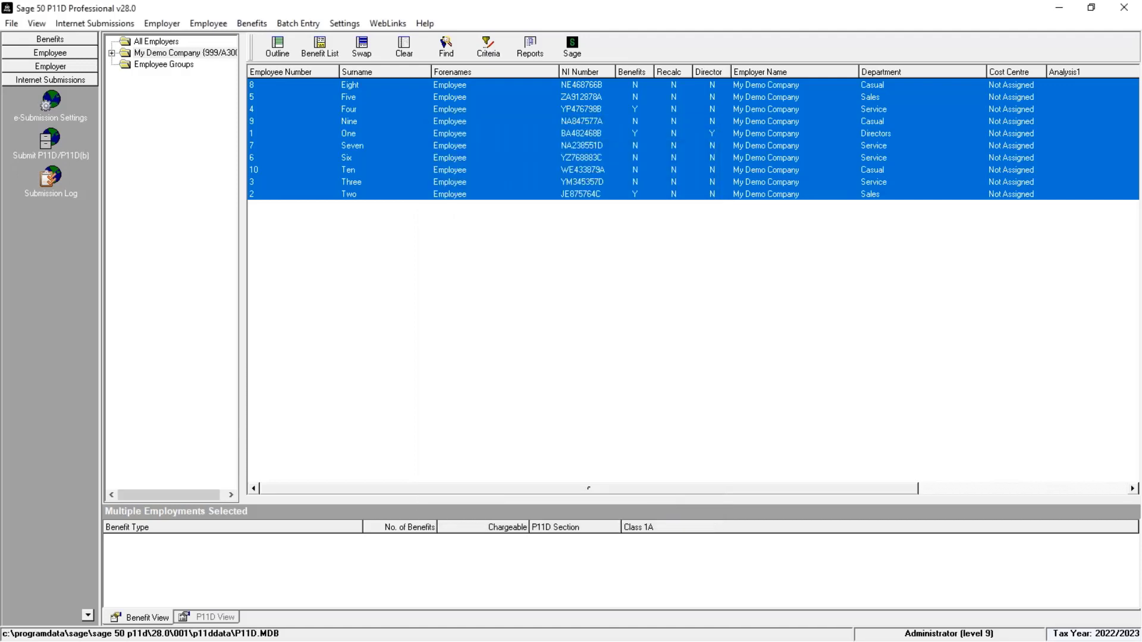
# Step: Start the P11D/P11D(b) submission without backing up, select My Demo Company, and continue
pyautogui.click(52, 139)
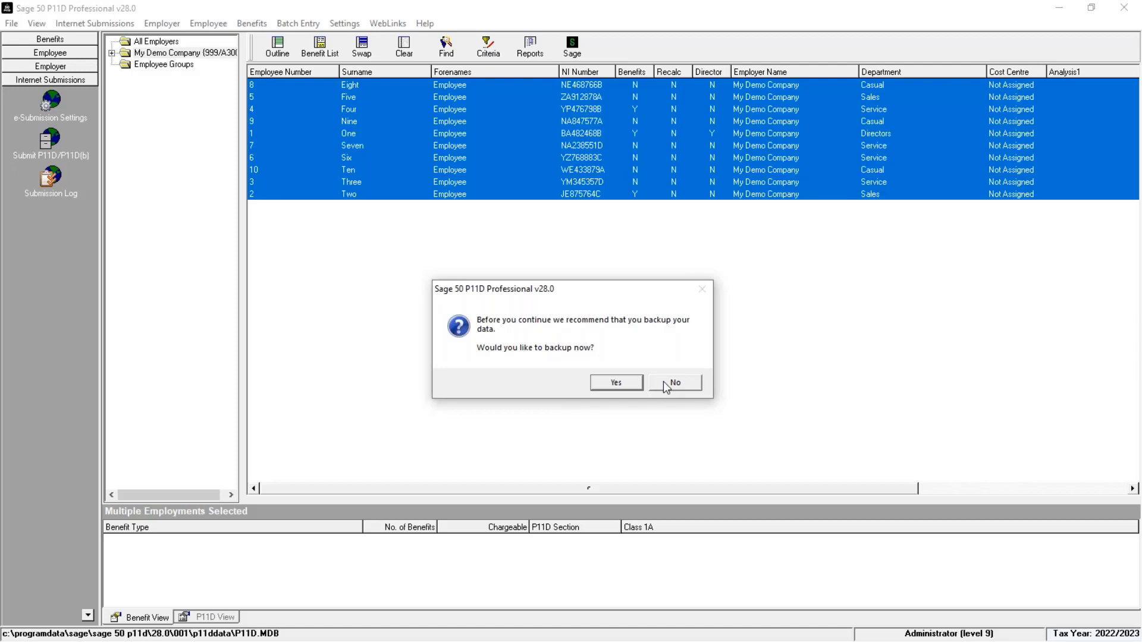
pyautogui.click(663, 383)
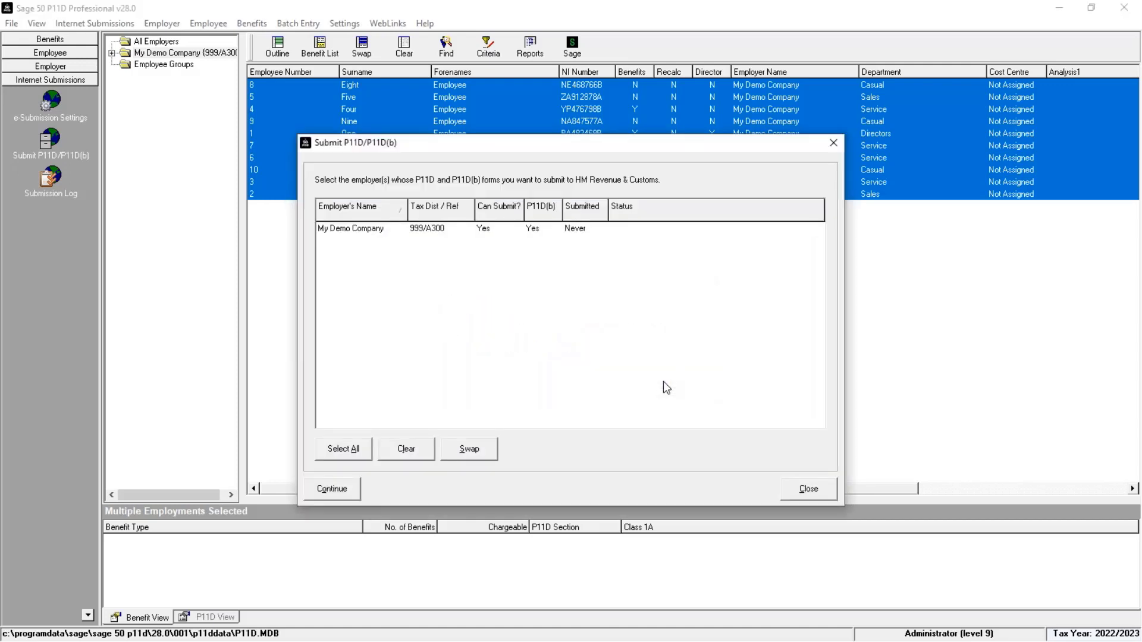
pyautogui.click(414, 229)
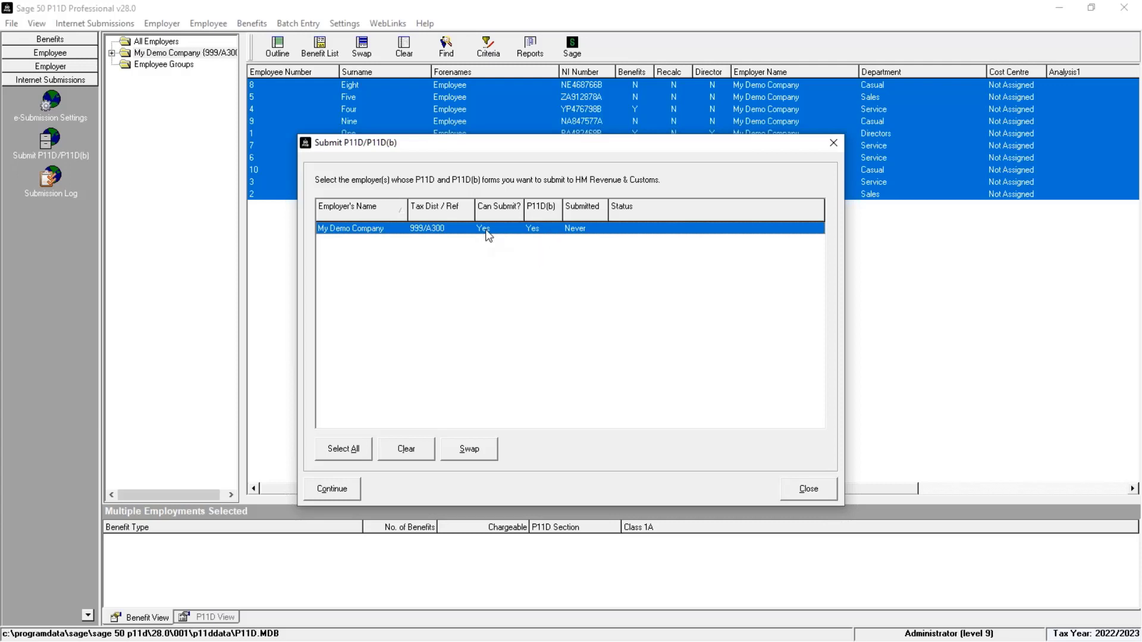
pyautogui.click(331, 489)
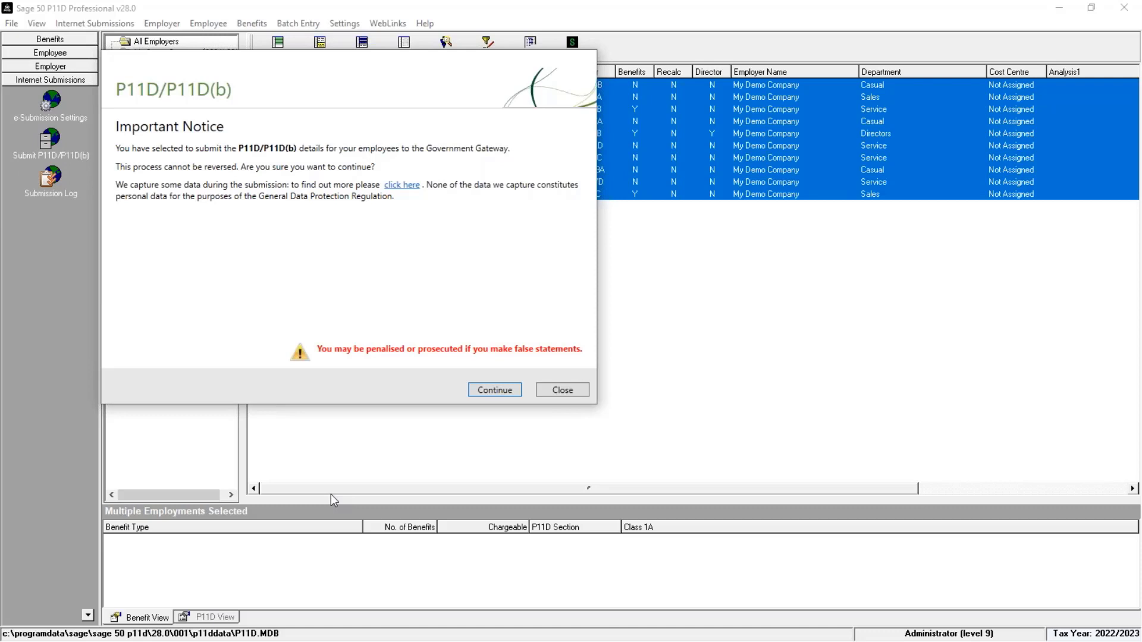
# Step: Accept the important notice, submit the P11D/P11D(b) details to HMRC, and close the finished wizard
pyautogui.click(510, 390)
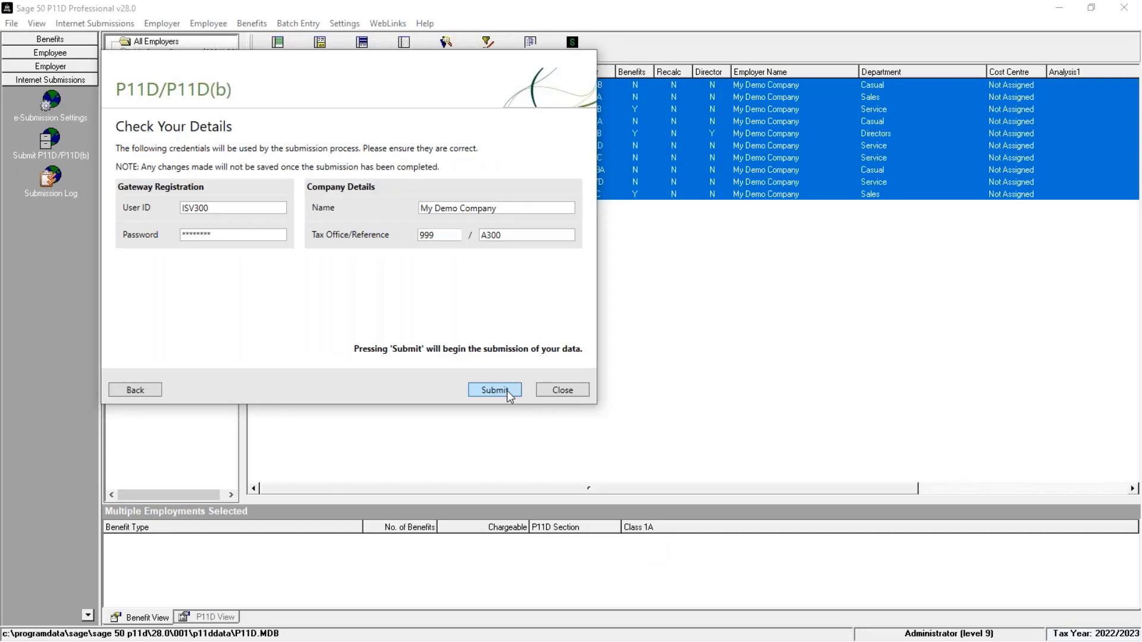
pyautogui.click(507, 390)
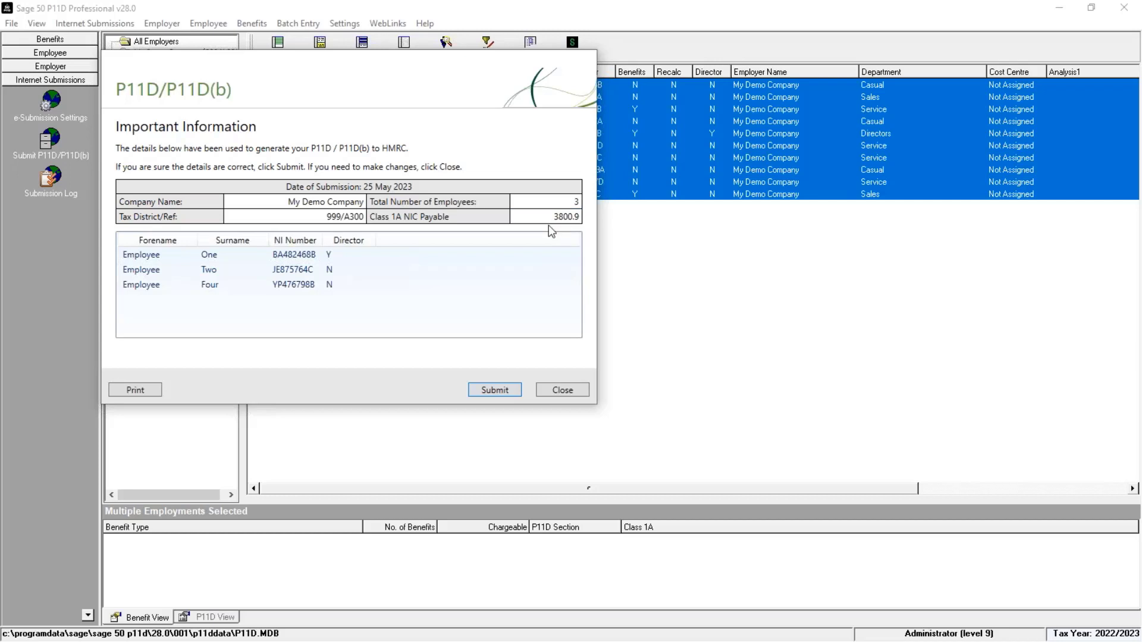
pyautogui.click(513, 393)
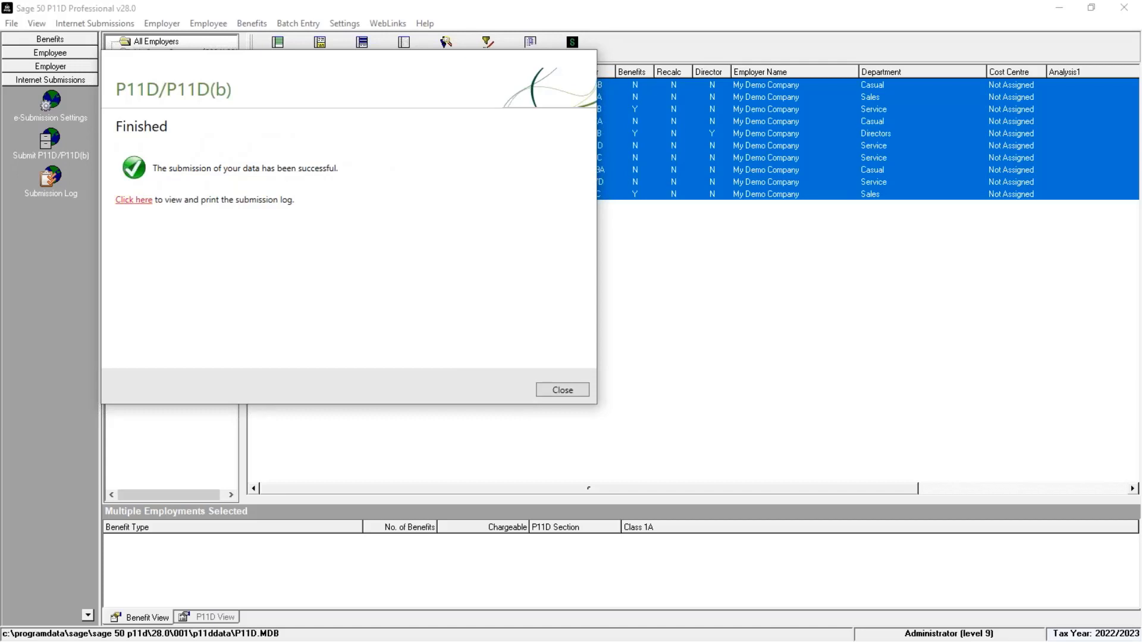
pyautogui.click(562, 391)
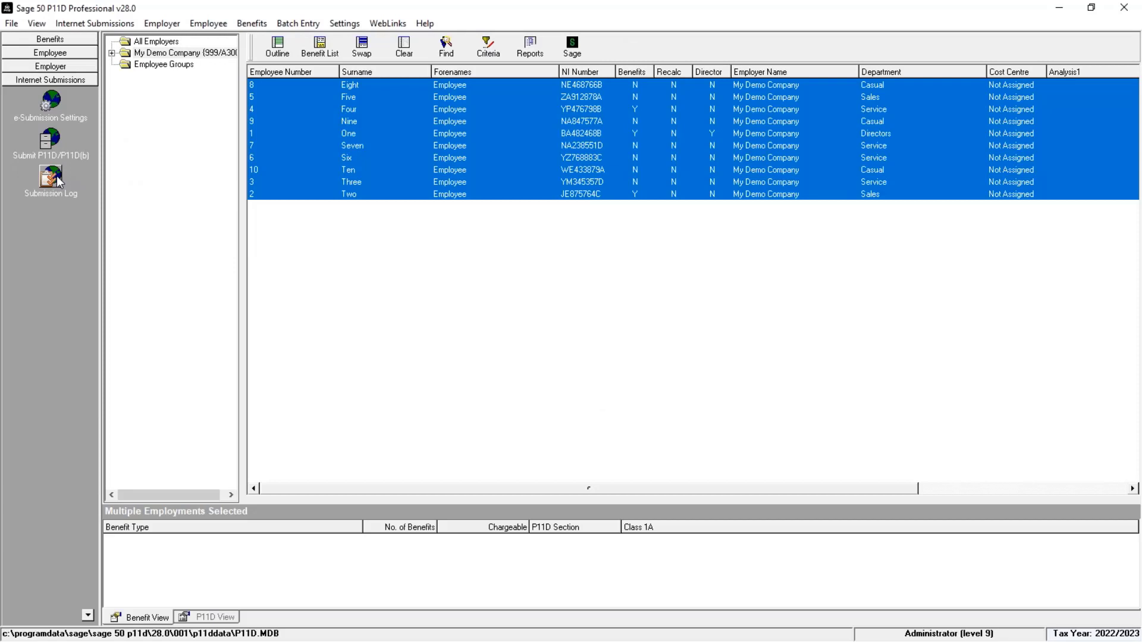
# Step: Open the Submissions Log, select the P11D/P11D(b) submission entry, and close the log
pyautogui.click(55, 176)
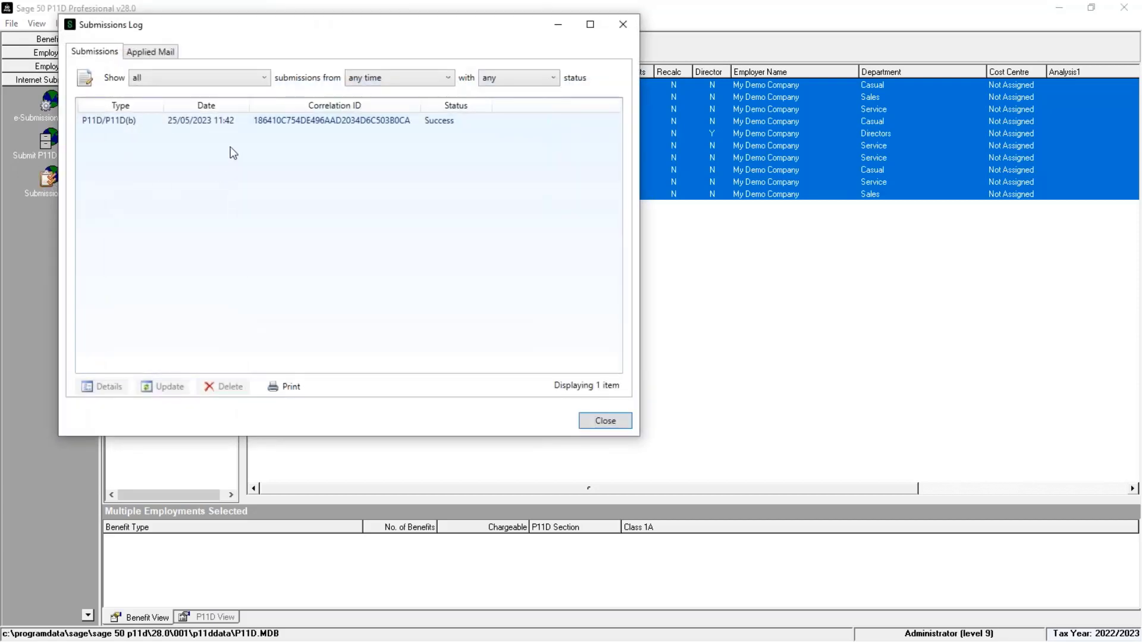
pyautogui.click(243, 122)
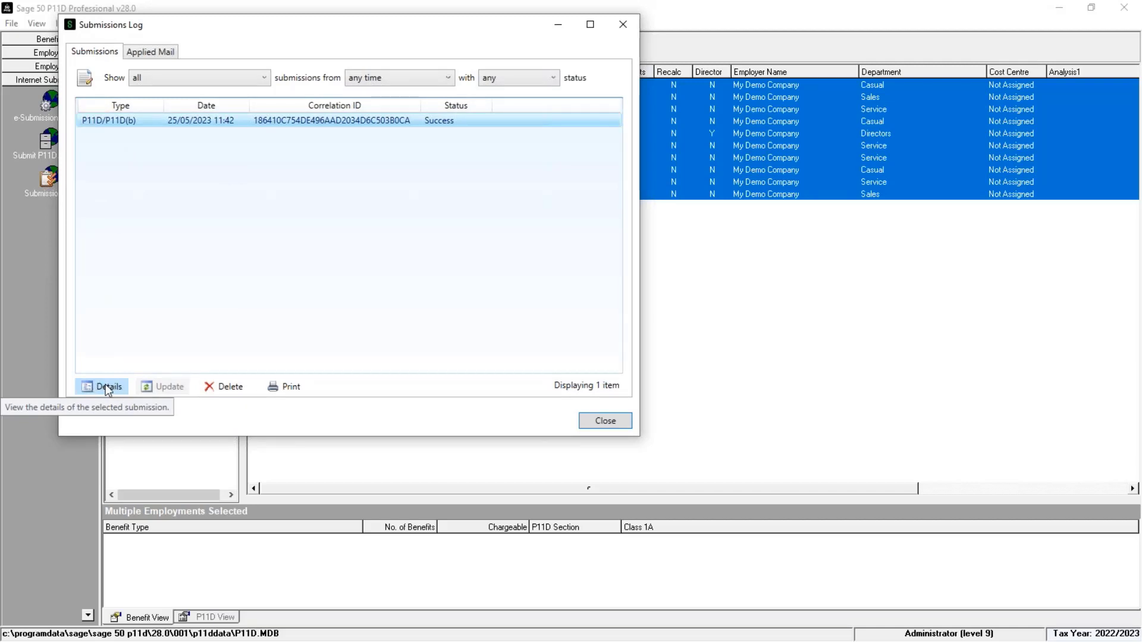
pyautogui.click(622, 424)
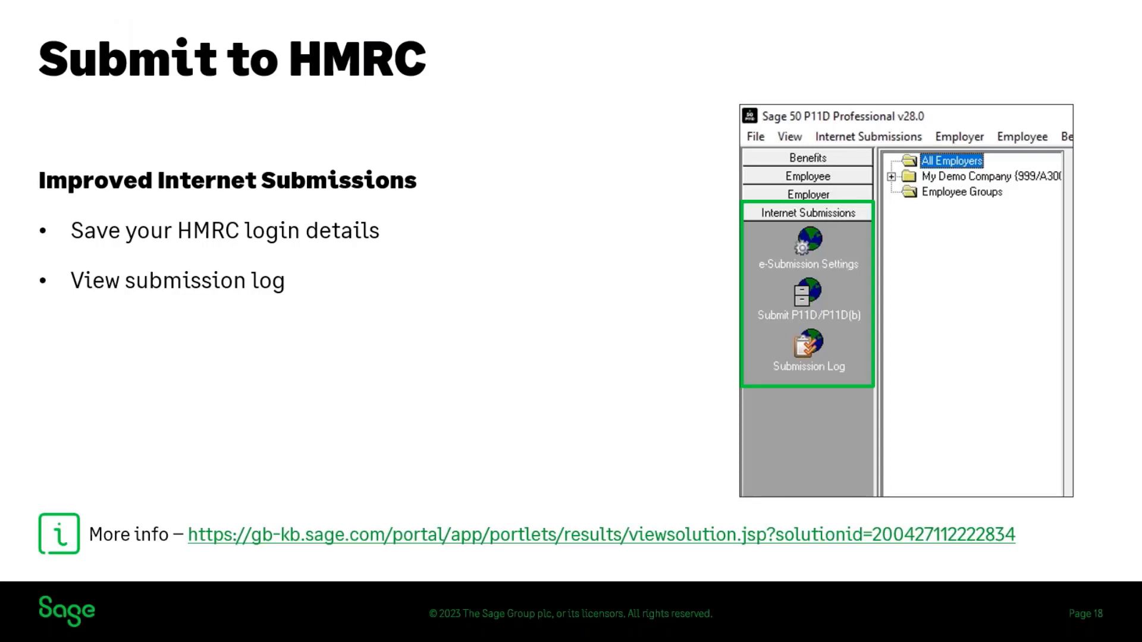
pyautogui.press('Right')
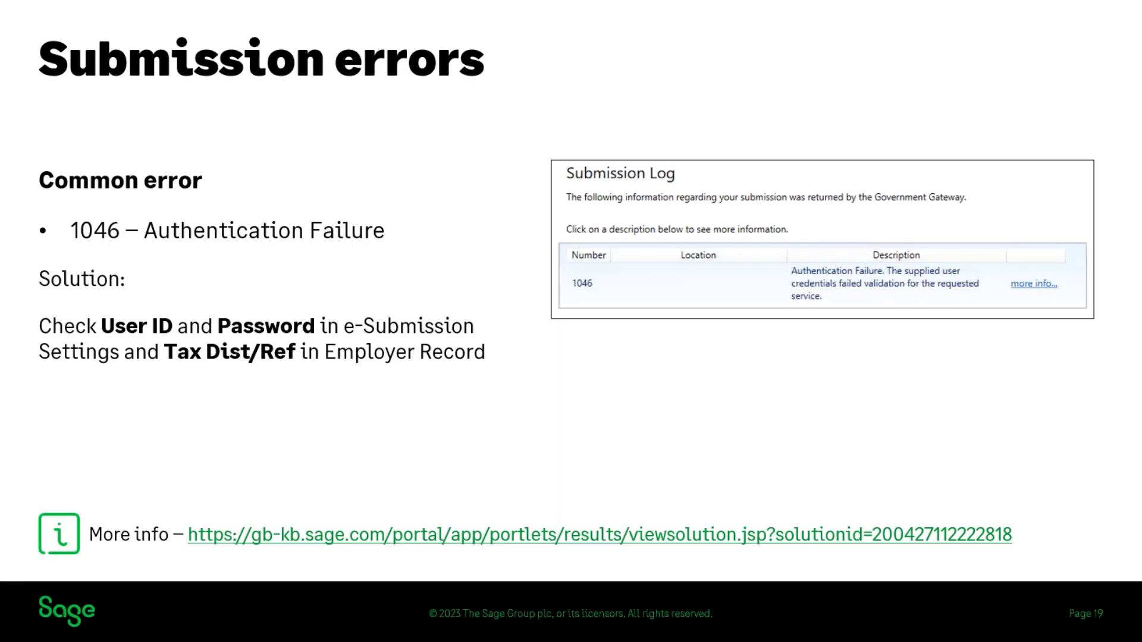
pyautogui.press('Right')
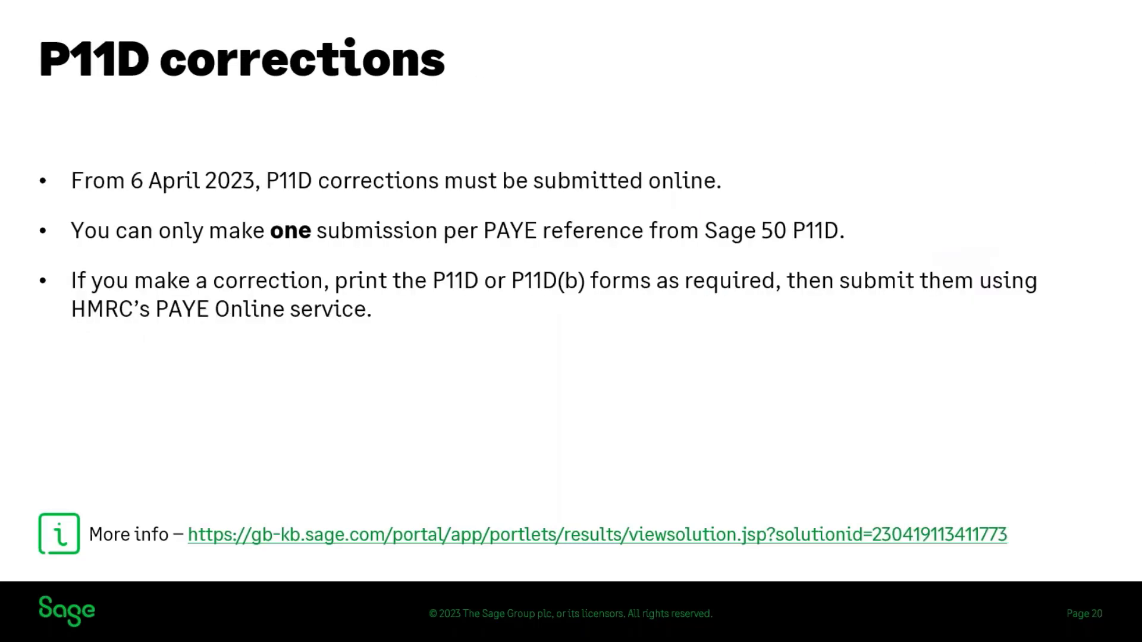